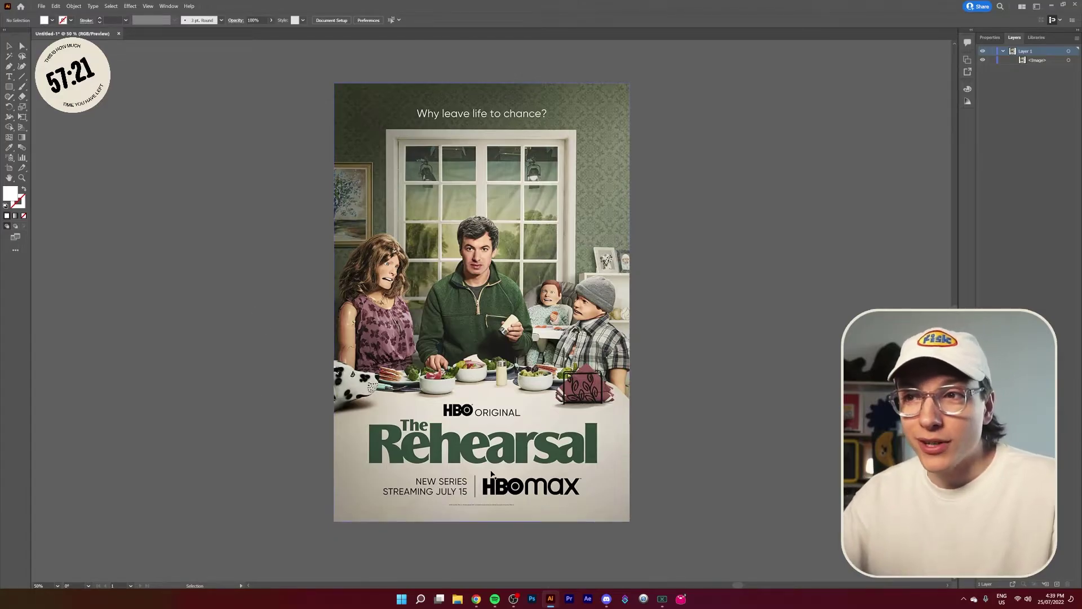
Examine the Rehearsal poster's title lettering, the central figure's face and the overall composition.
scroll(489, 476, "up", 4)
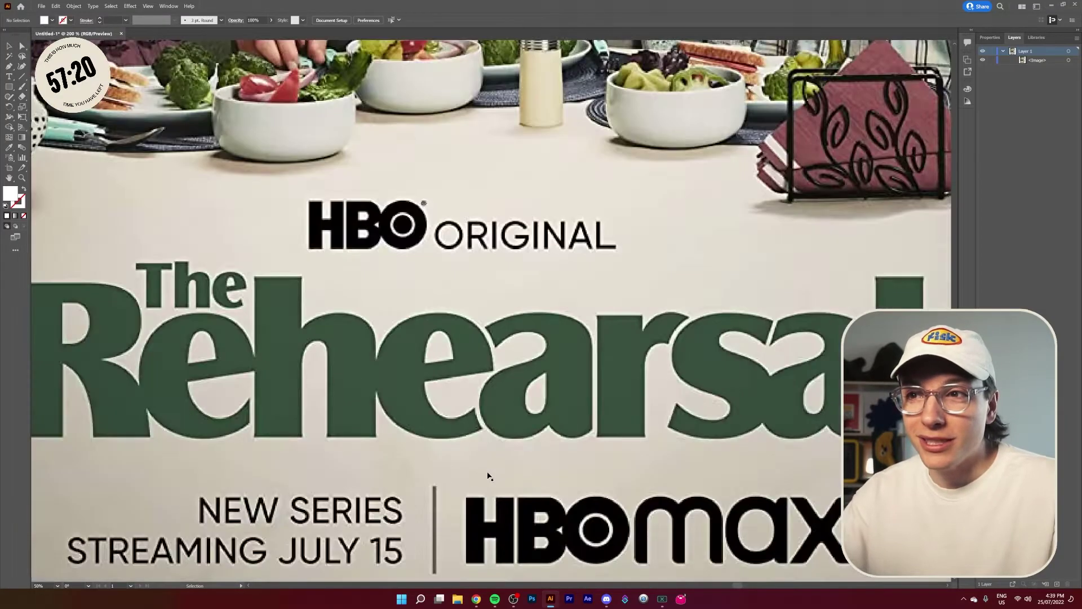
scroll(489, 476, "up", 1)
scroll(479, 394, "down", 2)
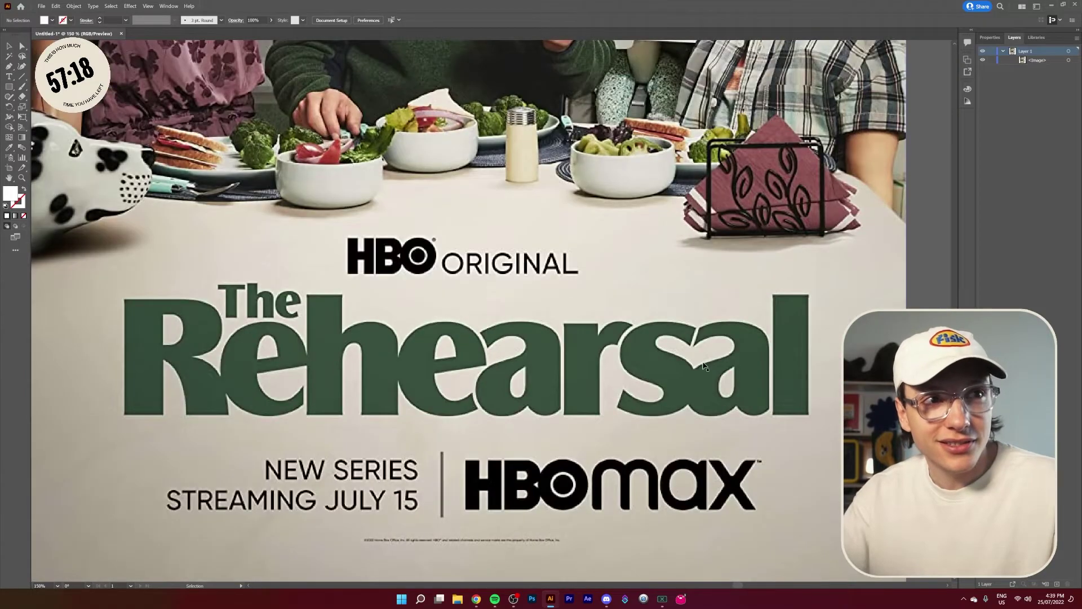
scroll(703, 367, "down", 4)
scroll(788, 260, "up", 1)
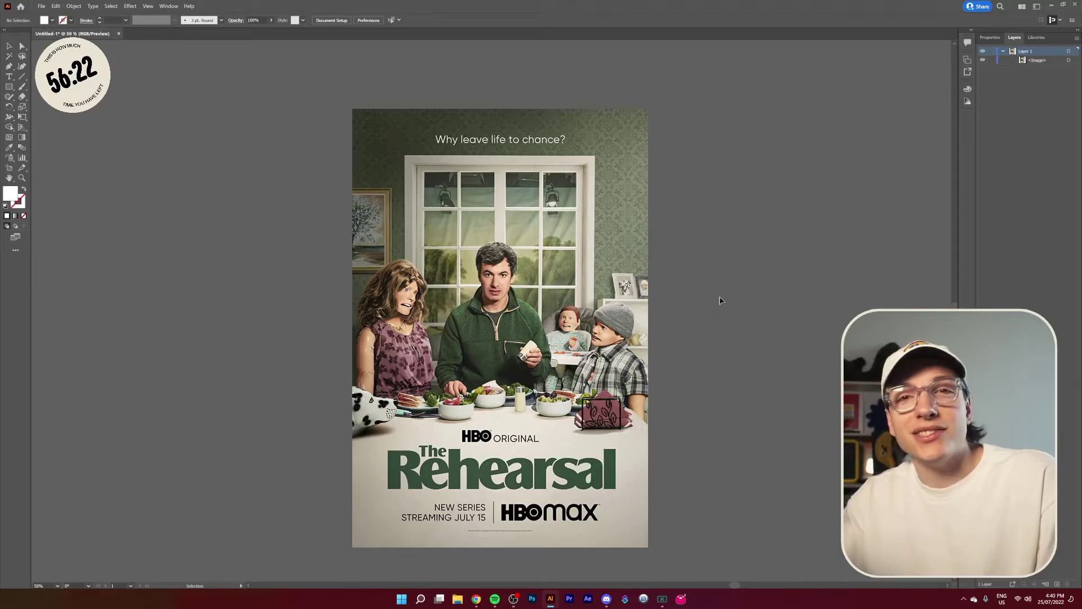
scroll(521, 275, "up", 5)
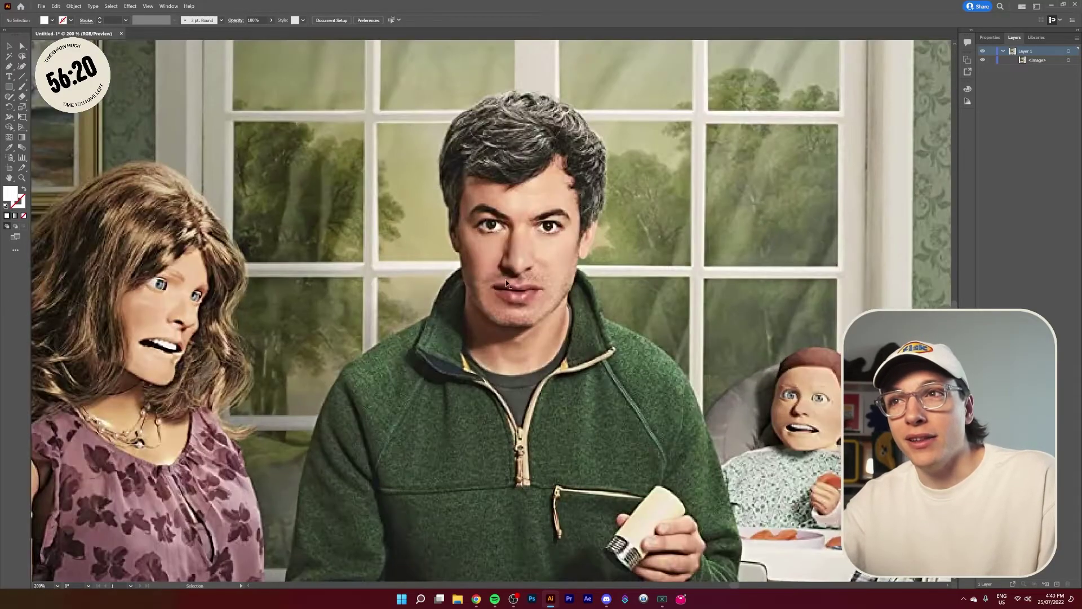
scroll(561, 315, "down", 3)
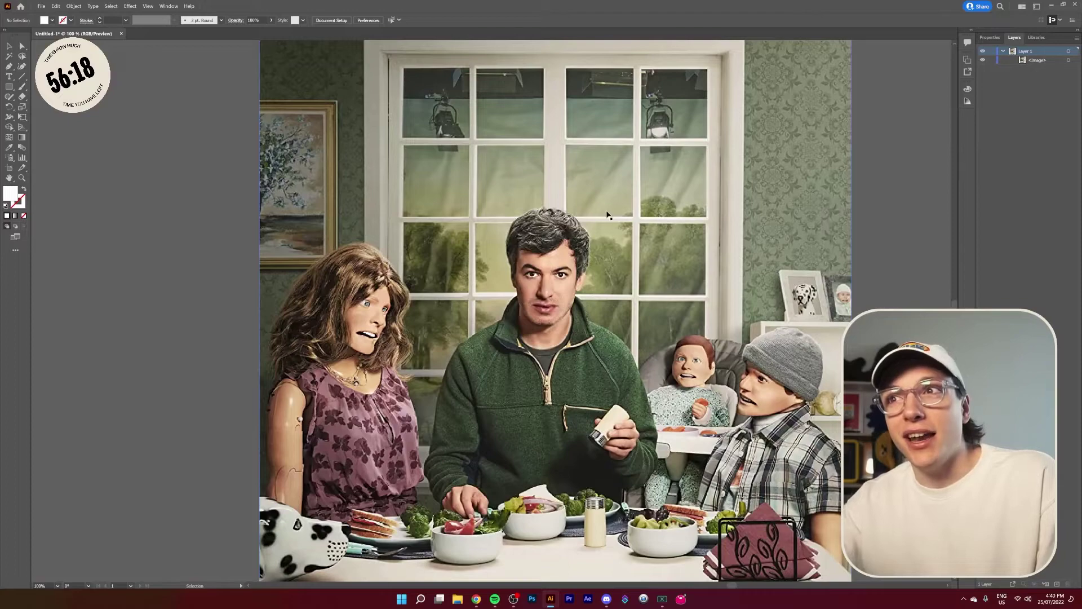
scroll(608, 214, "up", 3)
scroll(553, 271, "up", 3)
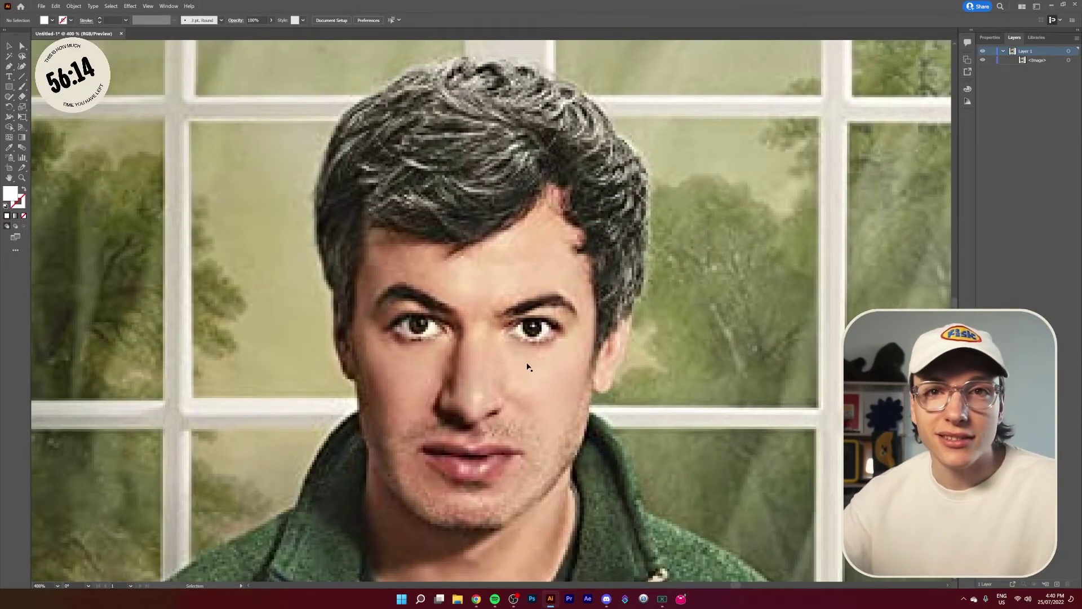
scroll(525, 362, "down", 8)
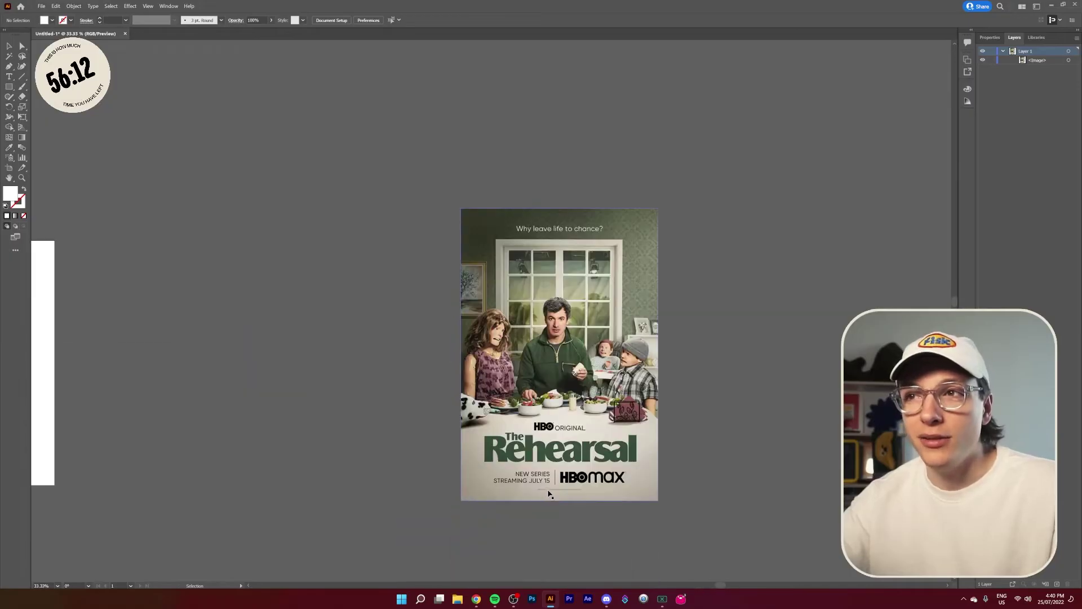
scroll(550, 496, "up", 1)
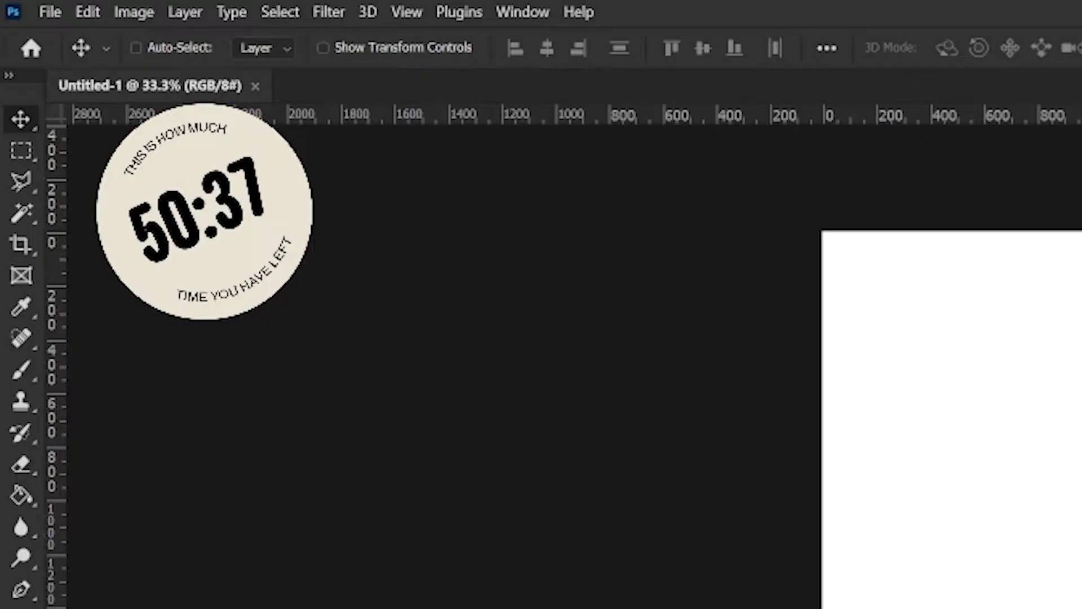
Choose the Freeform Pen tool for drawing hand-made letter shapes on the blank canvas.
left_click(8, 65)
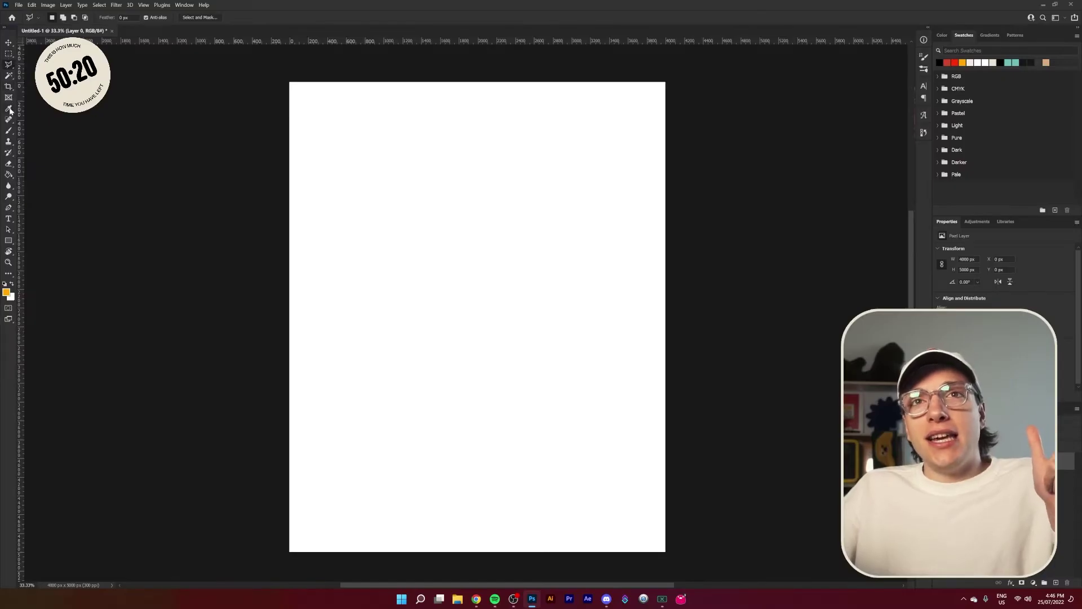
left_click(10, 142)
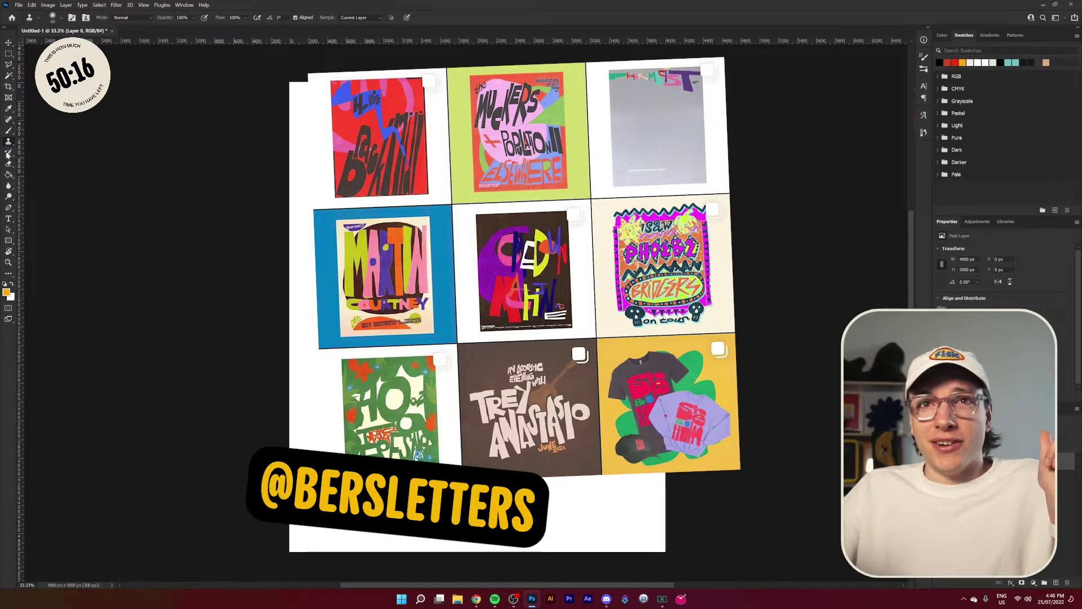
left_click(8, 153)
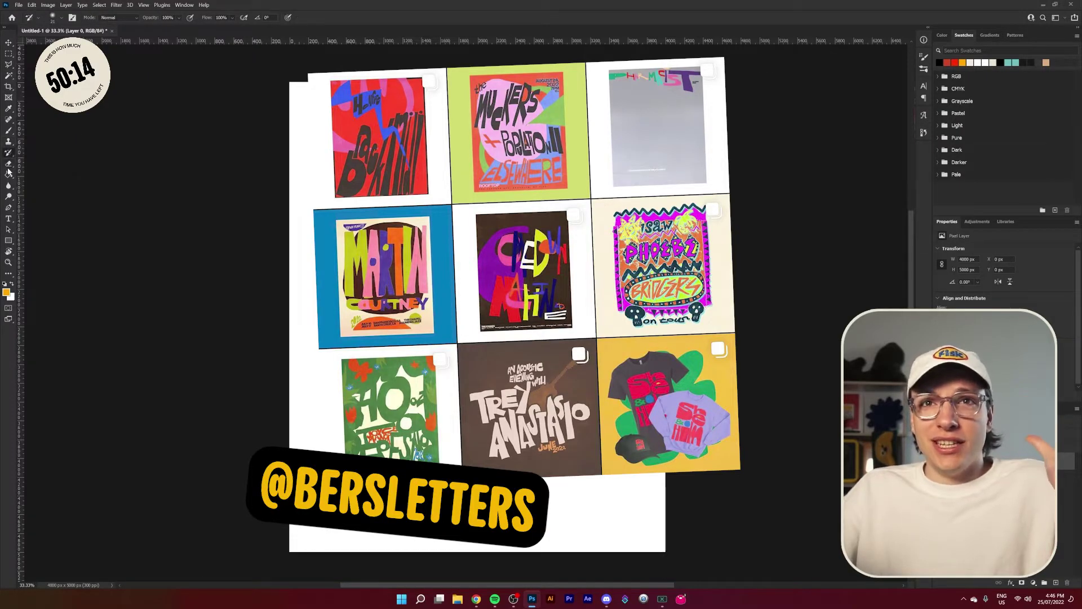
left_click(11, 208)
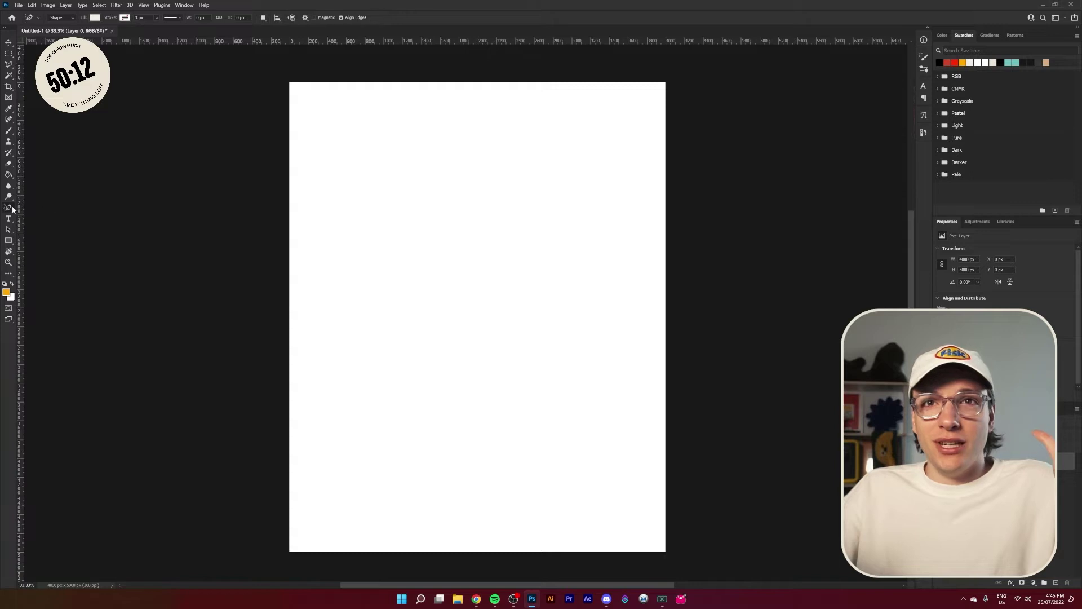
left_click(8, 209)
left_click(37, 214)
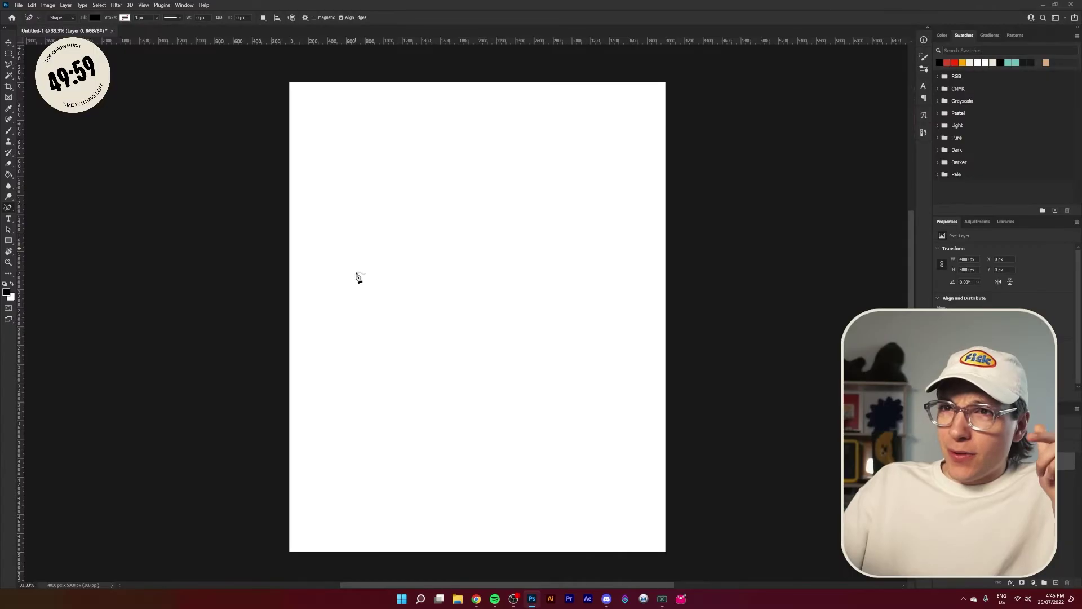
Sketch the test letters "Fre" as black freeform shapes in the canvas's lower half and inspect their edges up close.
mouse_move(322, 344)
left_mouse_down()
mouse_move(346, 329)
mouse_move(369, 358)
mouse_move(343, 374)
mouse_move(344, 401)
mouse_move(330, 402)
mouse_move(377, 372)
mouse_move(400, 374)
mouse_move(383, 381)
mouse_move(394, 402)
mouse_move(379, 394)
mouse_move(393, 413)
mouse_move(369, 402)
left_mouse_up()
left_click_drag(382, 409, 376, 408)
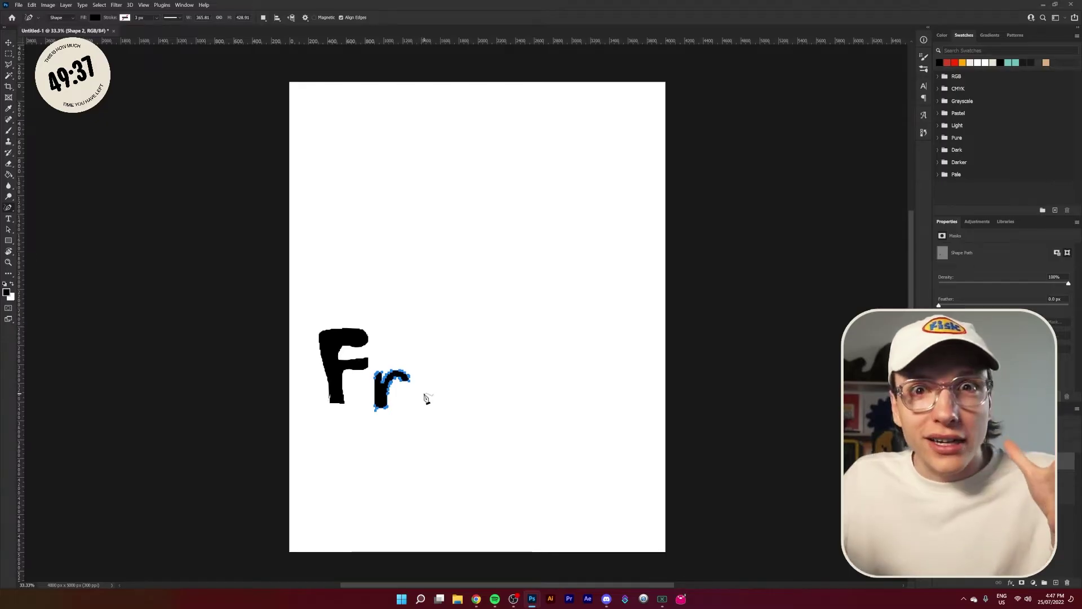
mouse_move(422, 393)
left_mouse_down()
mouse_move(436, 392)
mouse_move(420, 389)
mouse_move(412, 410)
mouse_move(424, 399)
left_mouse_up()
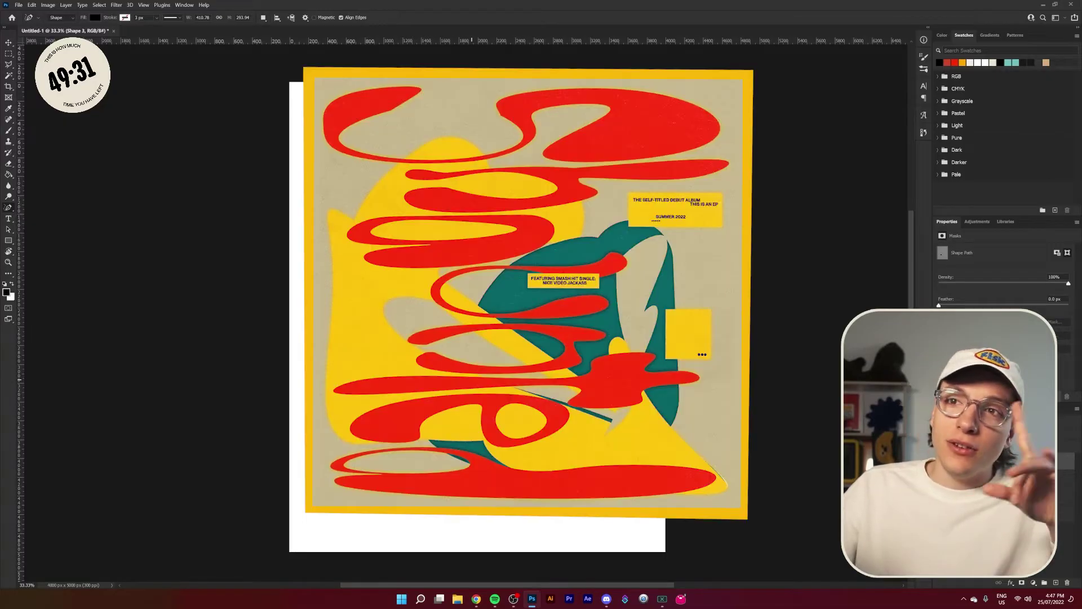
scroll(387, 316, "up", 5)
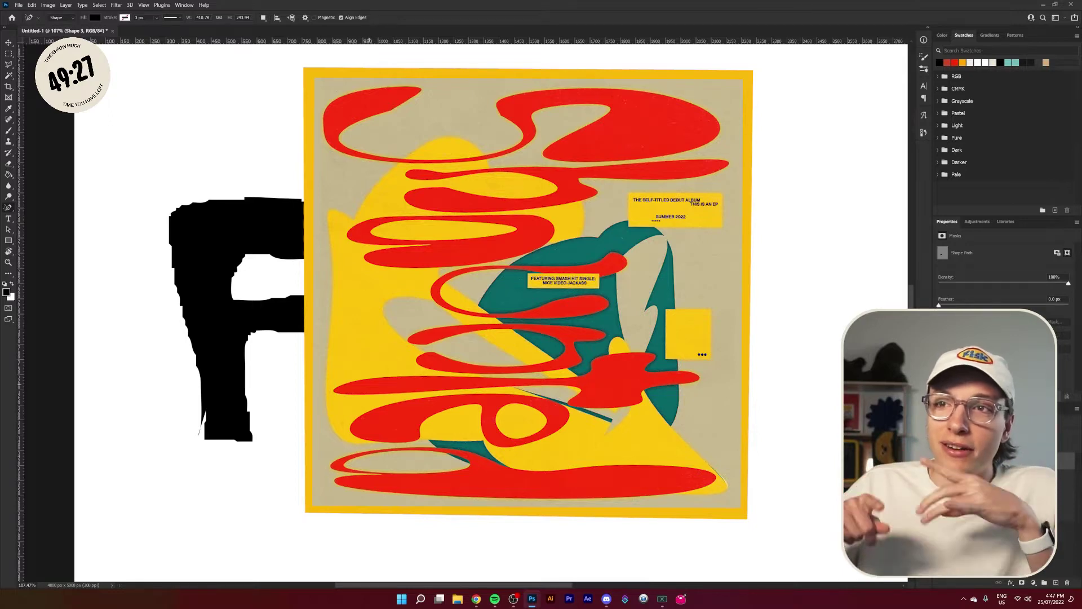
scroll(301, 252, "up", 2)
scroll(300, 252, "up", 4)
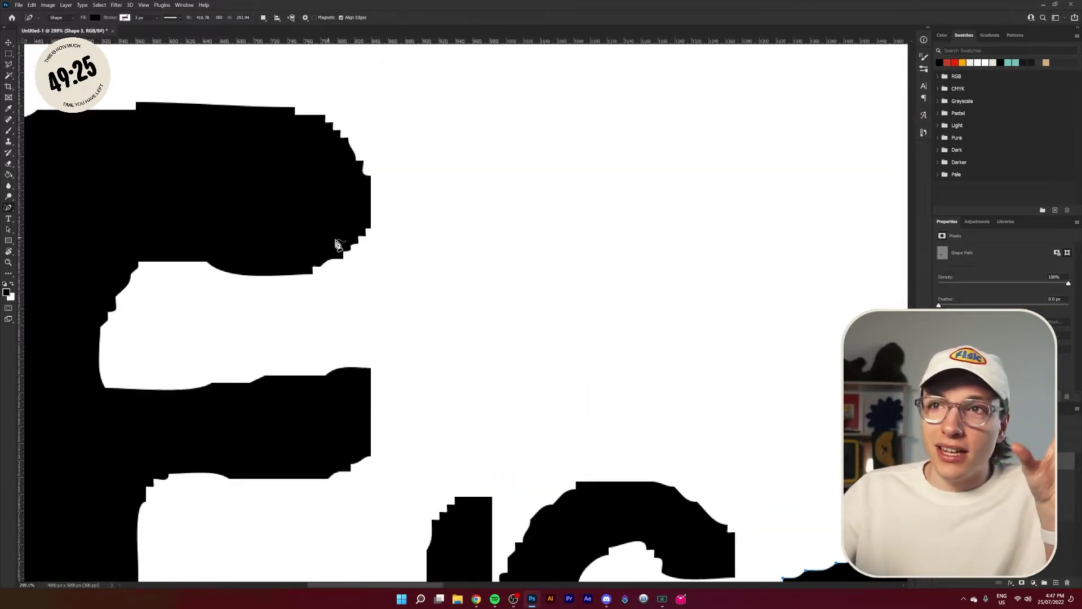
scroll(355, 331, "down", 4)
scroll(389, 407, "down", 7)
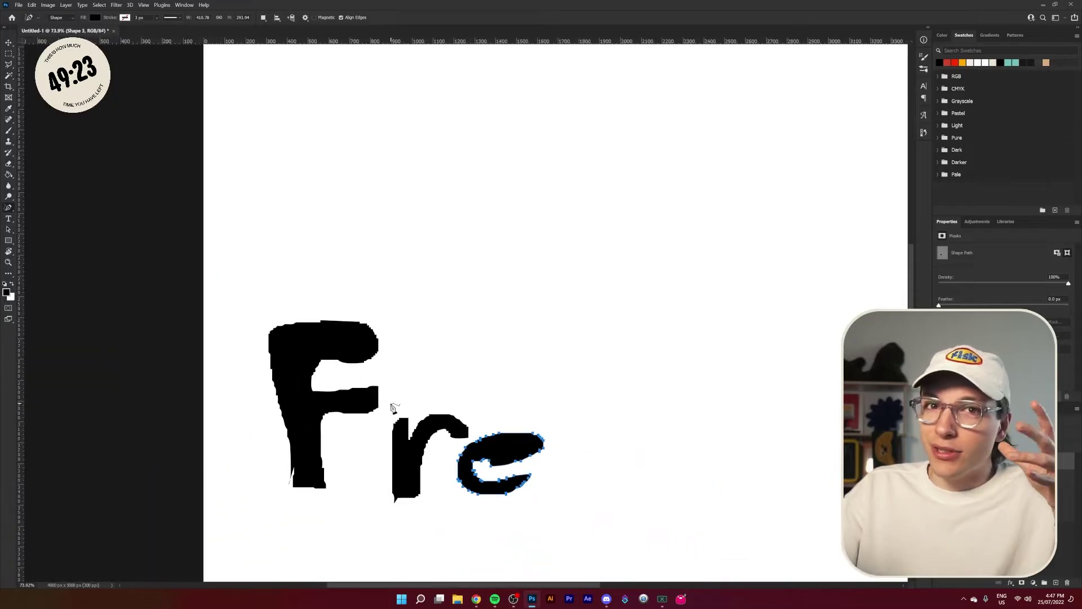
scroll(456, 442, "down", 1)
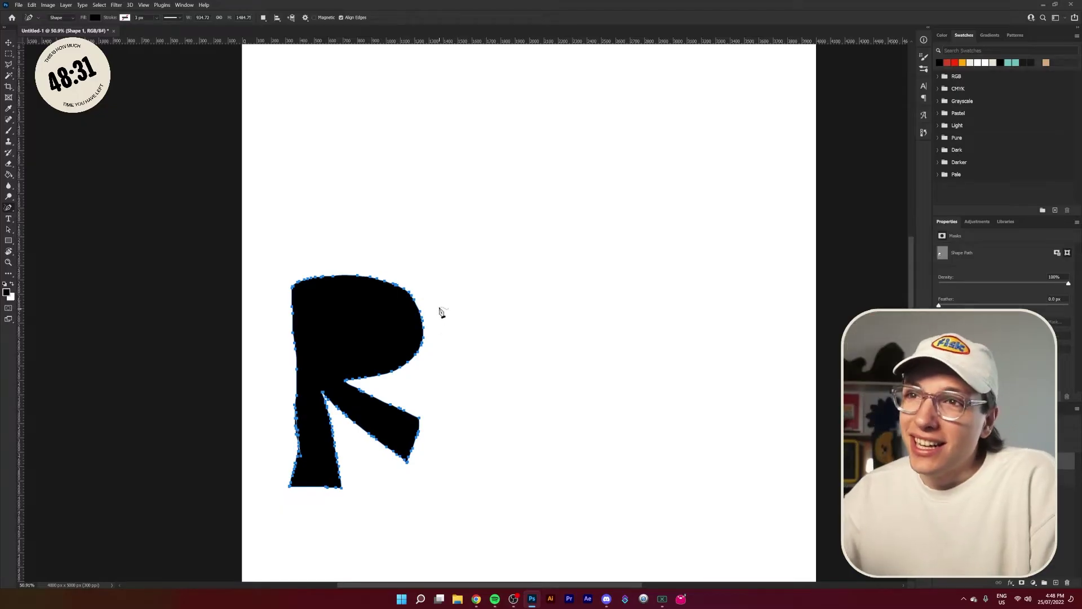
Draw the letters E and H as black freeform shapes beside the existing R.
mouse_move(440, 341)
left_mouse_down()
mouse_move(450, 398)
mouse_move(435, 482)
mouse_move(528, 495)
mouse_move(468, 403)
mouse_move(539, 408)
left_mouse_up()
left_click_drag(536, 369, 476, 377)
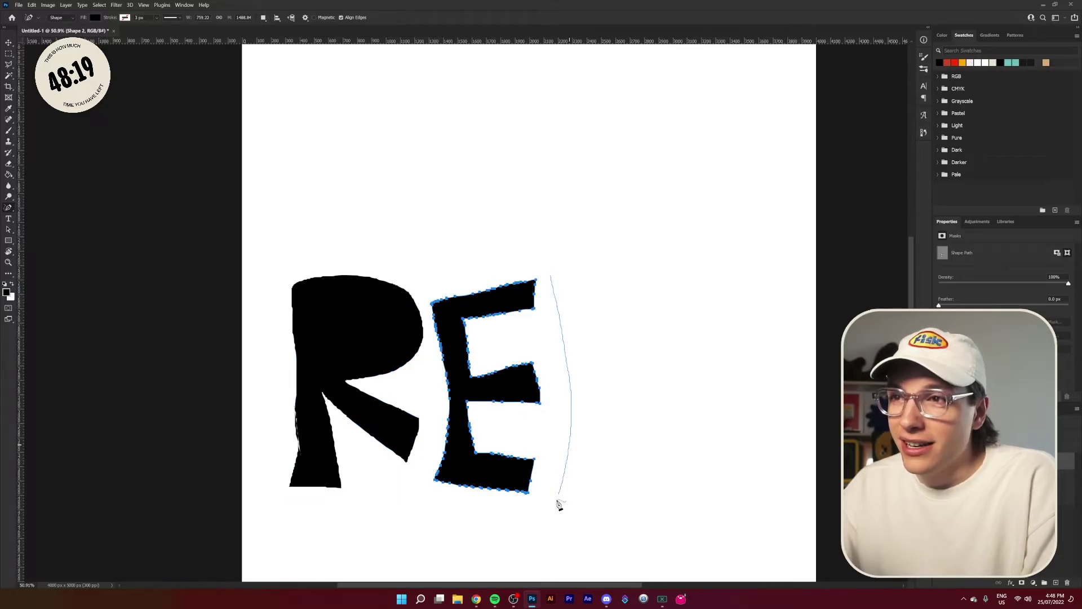
mouse_move(559, 503)
left_mouse_down()
mouse_move(590, 511)
mouse_move(610, 503)
mouse_move(609, 412)
mouse_move(640, 503)
mouse_move(679, 496)
mouse_move(678, 456)
mouse_move(631, 258)
mouse_move(607, 259)
mouse_move(604, 382)
mouse_move(576, 270)
mouse_move(553, 276)
left_mouse_up()
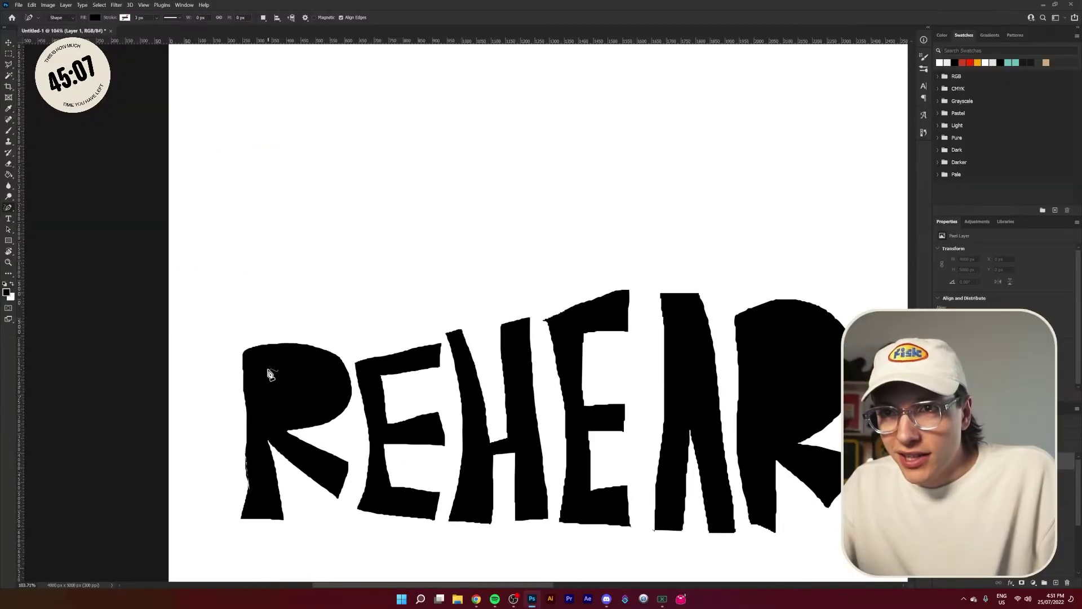
Draw the enclosed opening inside the first R's bowl and fill it with white.
mouse_move(262, 370)
left_mouse_down()
mouse_move(270, 415)
mouse_move(337, 412)
mouse_move(323, 369)
mouse_move(259, 365)
left_mouse_up()
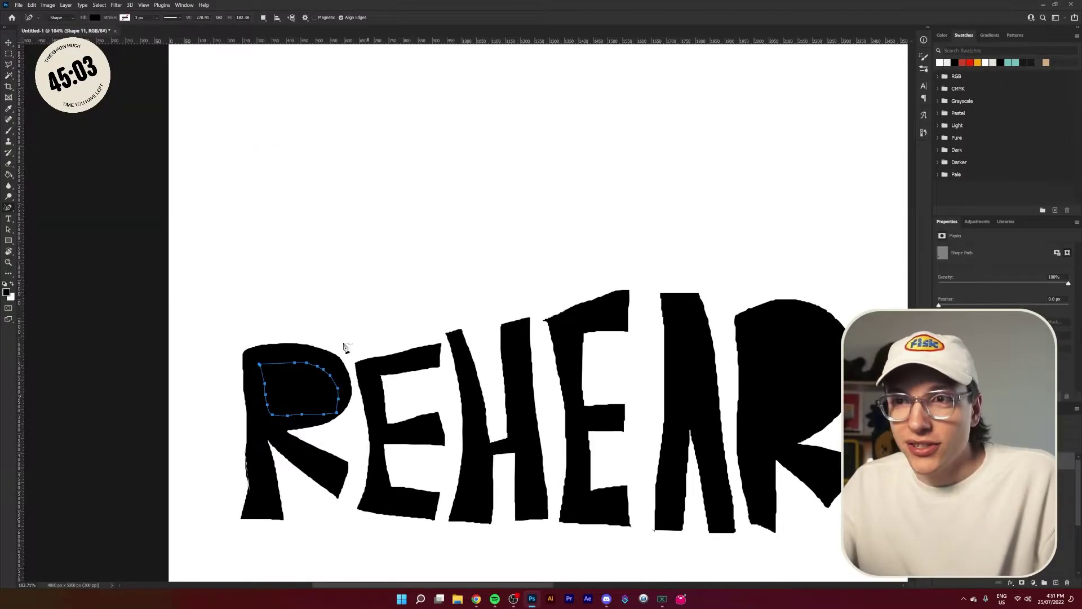
key("ctrl+BackSpace")
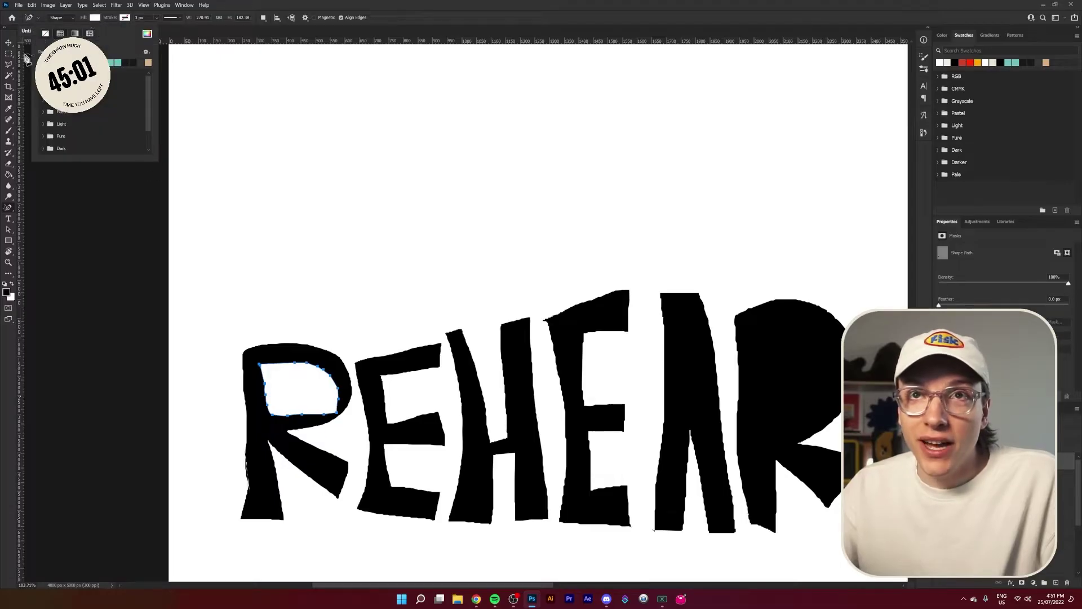
key("v")
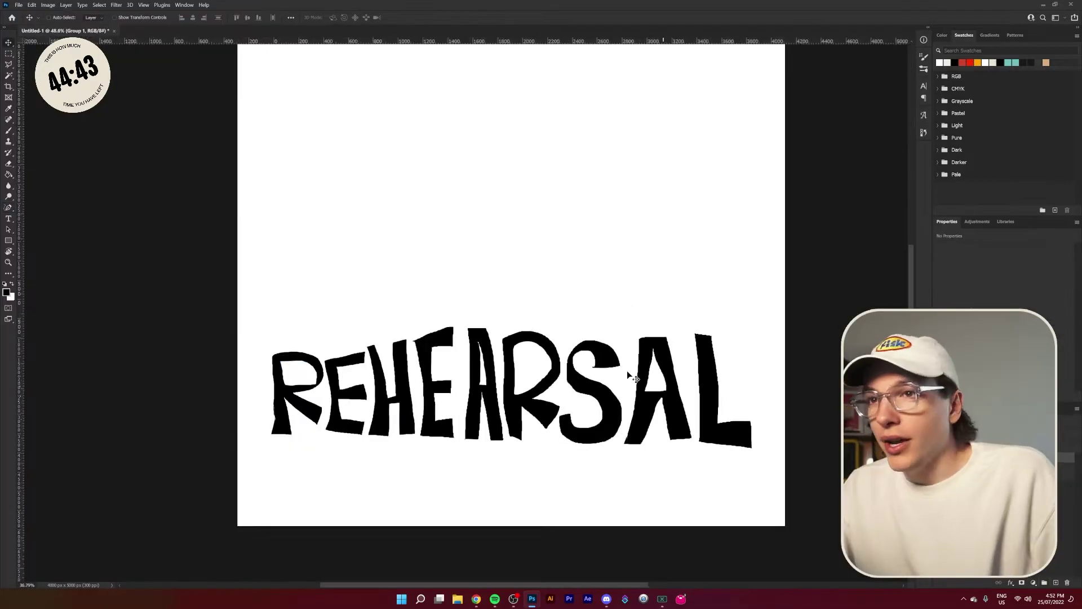
Stretch the whole REHEARSAL lettering group vertically with Free Transform to make the letters much taller.
scroll(689, 401, "down", 5)
scroll(749, 375, "up", 5)
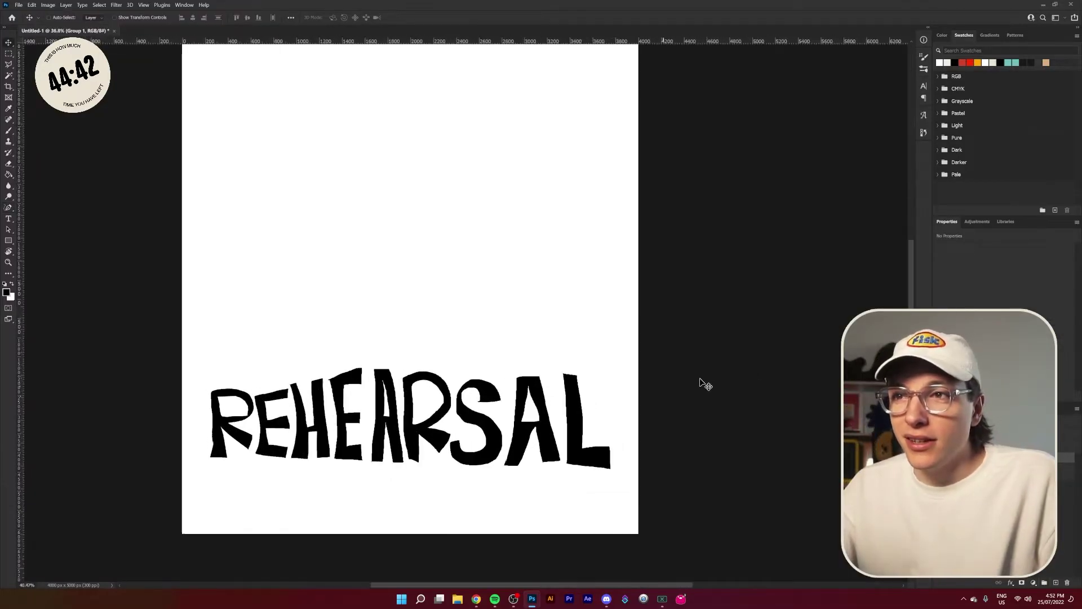
scroll(387, 425, "up", 1)
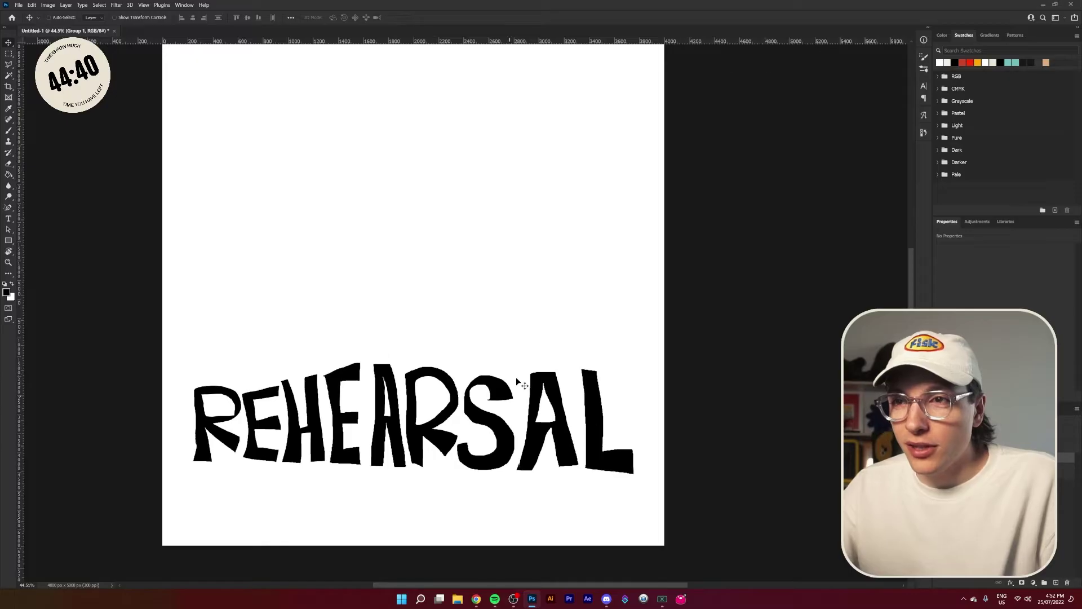
key("ctrl+t")
left_click_drag(408, 346, 415, 66)
scroll(433, 302, "down", 2)
scroll(433, 301, "down", 2)
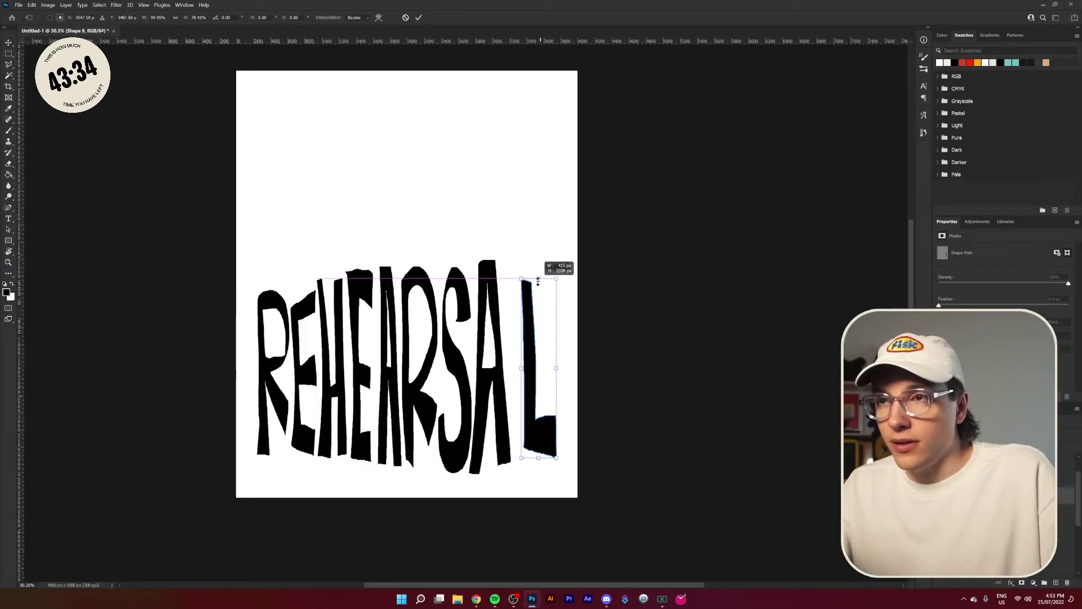
Move the stretched final L tight against the preceding A and apply its transform.
left_click_drag(539, 281, 523, 337)
key("Return")
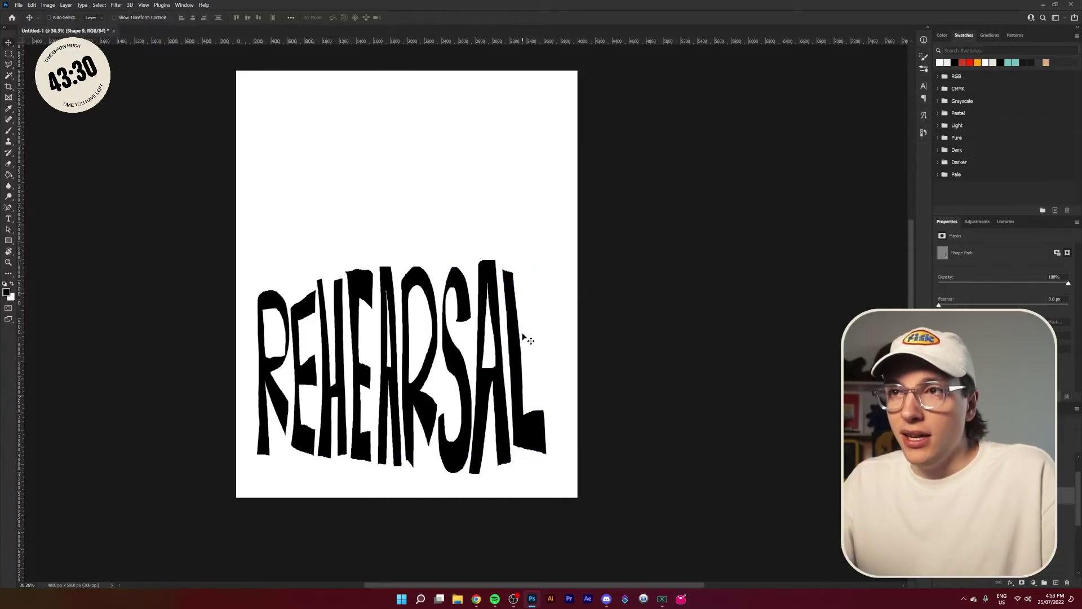
scroll(556, 400, "down", 3)
scroll(504, 385, "up", 3)
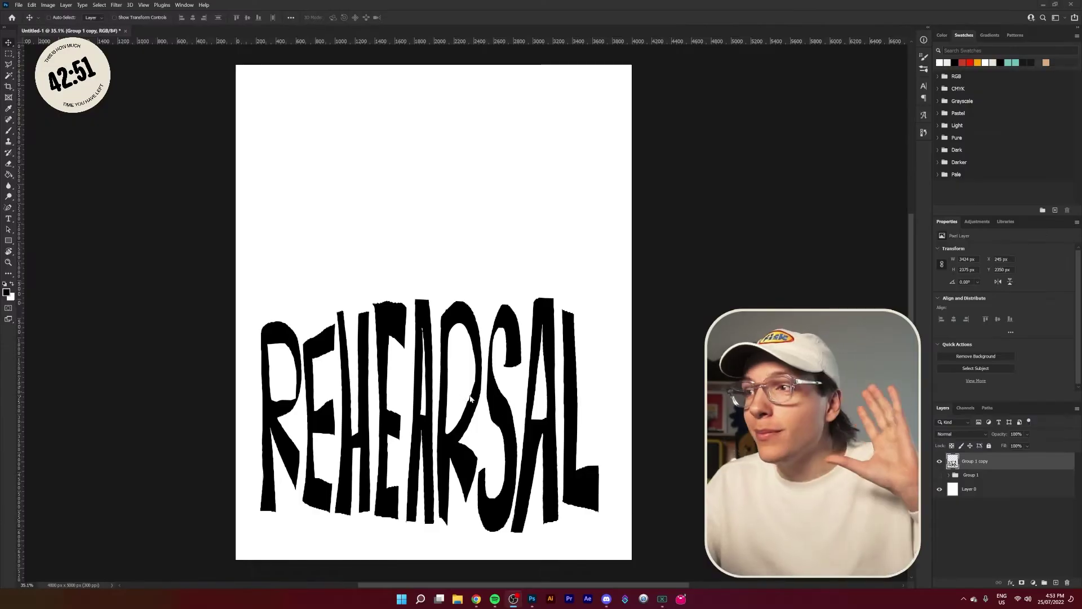
Commit the text THE and position it above the REHEARSAL lettering.
scroll(469, 433, "down", 1)
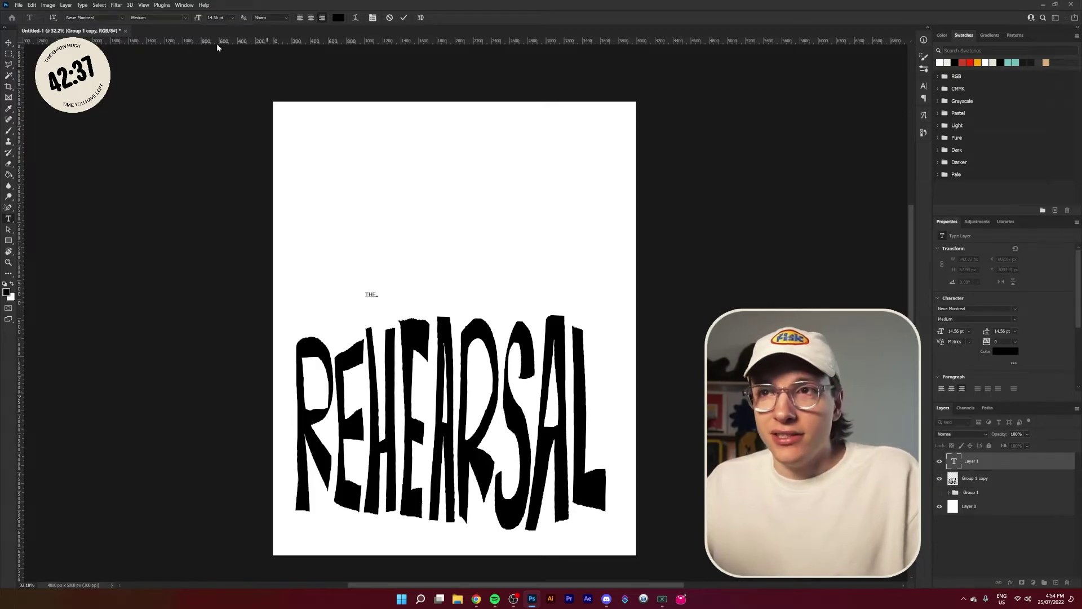
left_click(9, 42)
left_click_drag(424, 227, 498, 234)
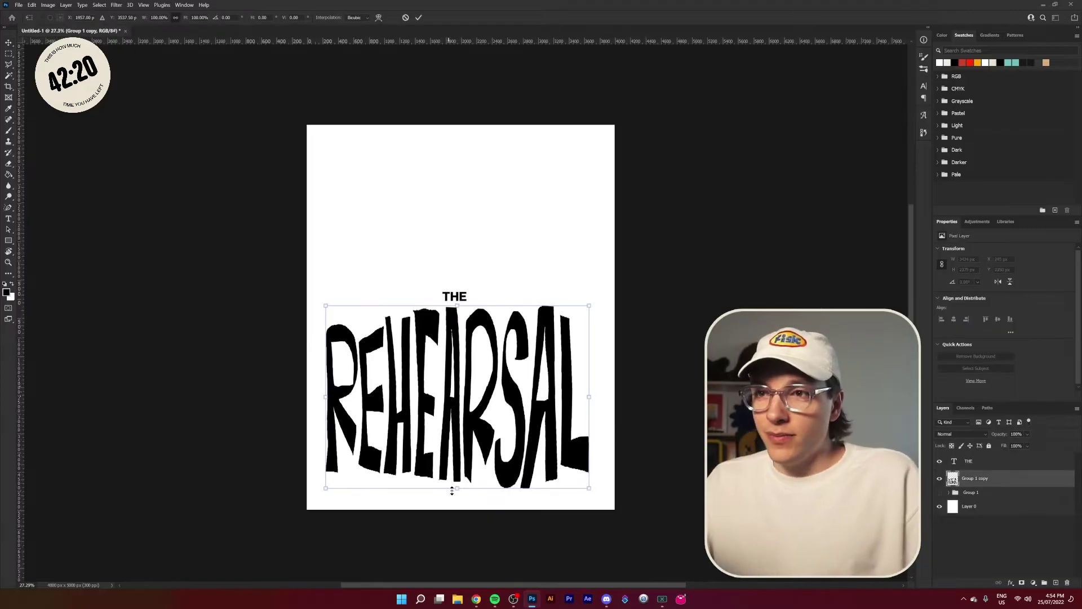
Scale the REHEARSAL lettering down to about 3399 px wide and 2210 px high.
left_click_drag(452, 490, 455, 477)
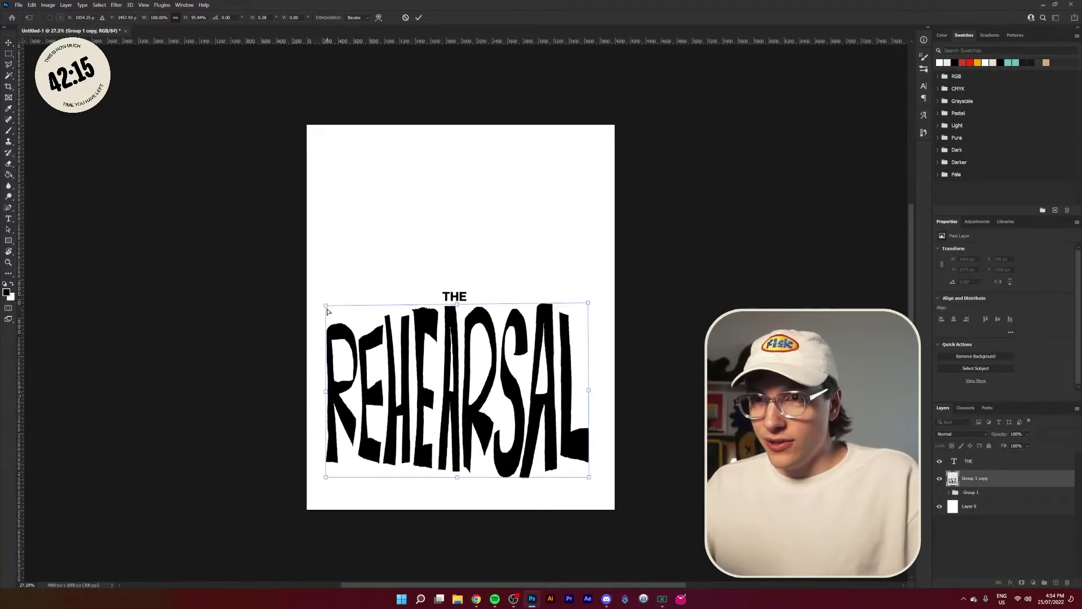
left_click_drag(328, 312, 330, 310)
key("Return")
Nudge the REHEARSAL lettering downward in large increments to widen the gap beneath THE.
key("shift+Down")
key("shift+Down")
key("shift+Down")
key("shift+Down")
key("shift+Down")
key("shift+Down")
key("shift+Down")
key("shift+Down")
key("shift+Down")
key("shift+Down")
key("shift+Down")
key("shift+Down")
key("shift+Down")
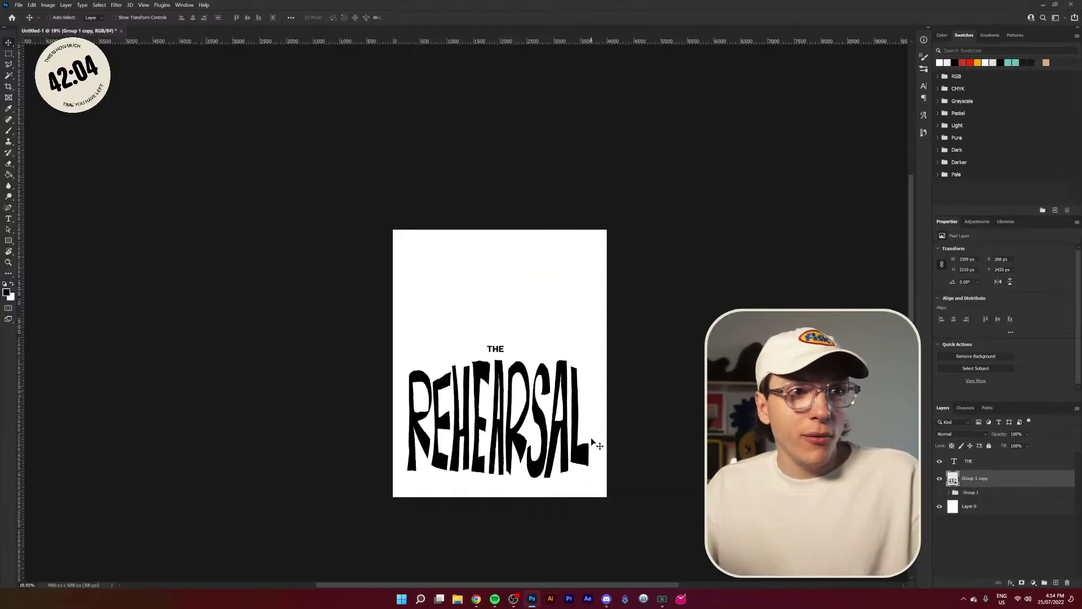
scroll(551, 366, "up", 2)
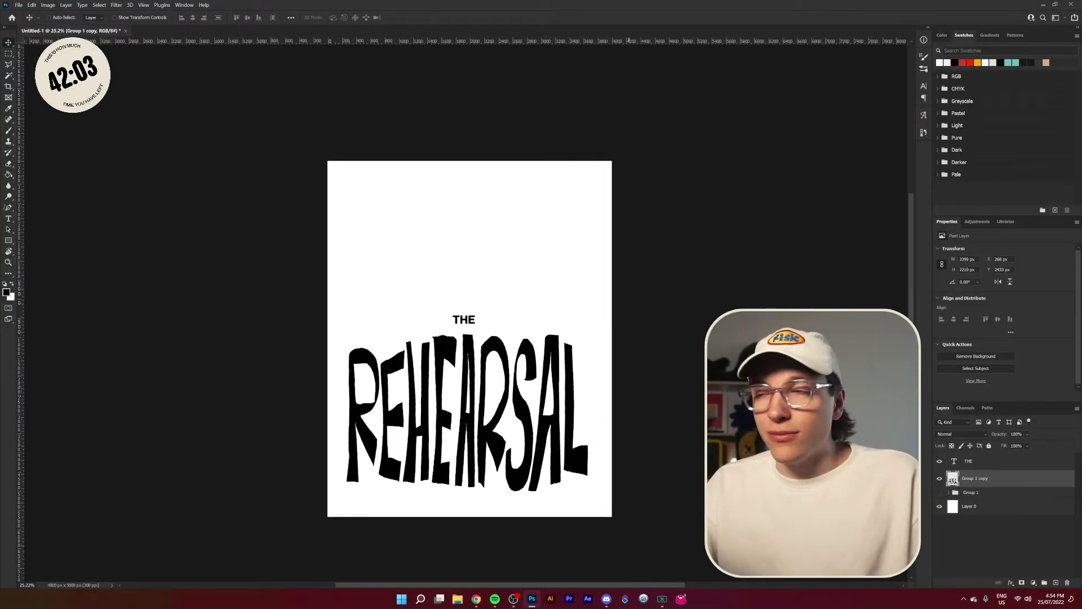
Duplicate the THE text, place the copy beneath the REHEARSAL lettering and change its wording to "a new sho".
left_click(981, 467)
key("ctrl+j")
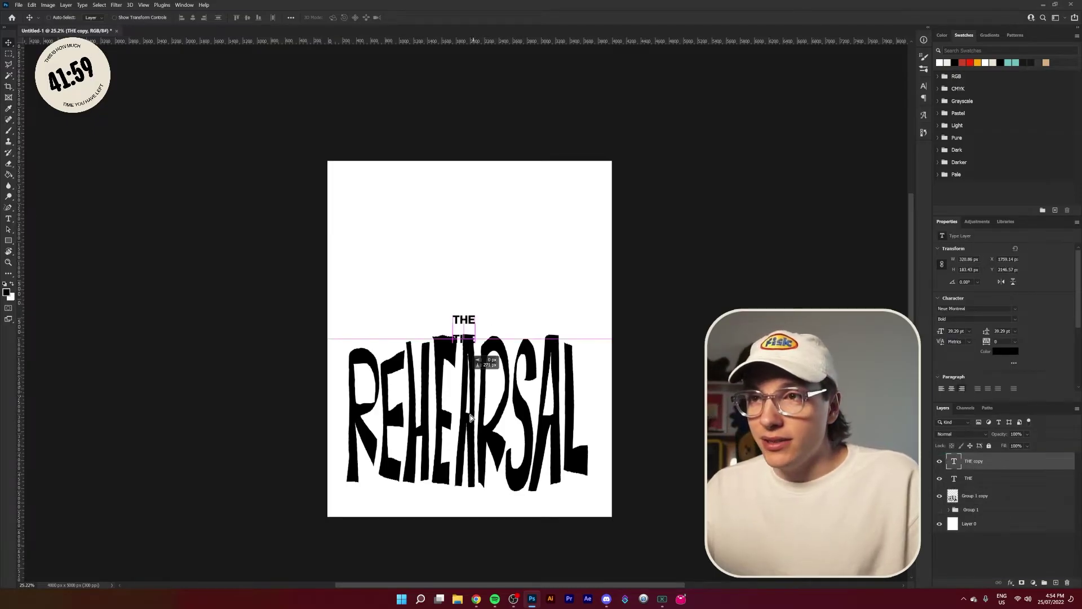
left_click_drag(485, 363, 485, 549)
double_click(467, 504)
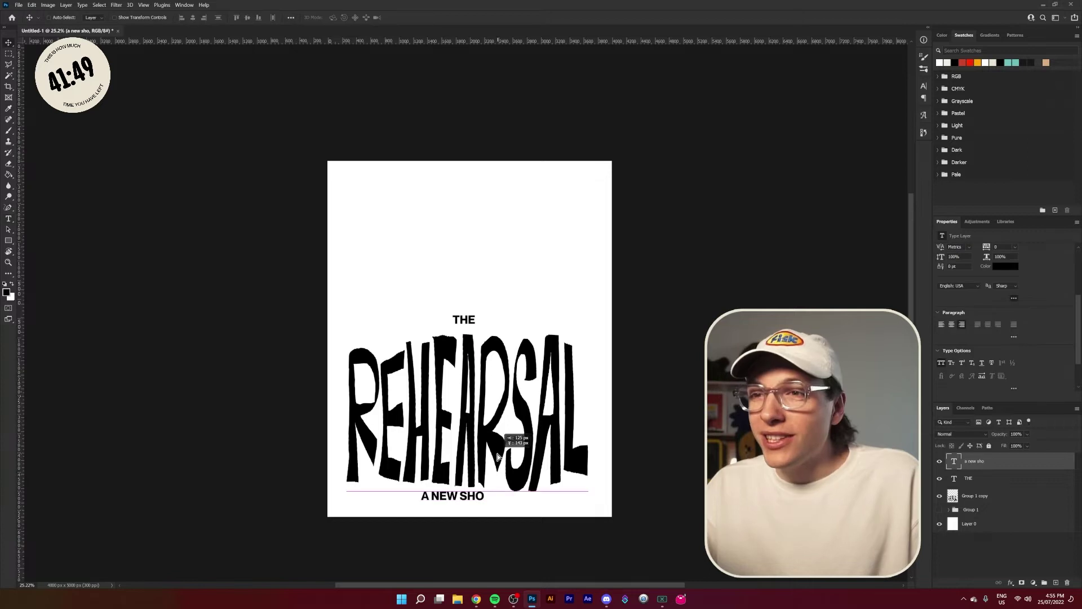
key("ctrl+Return")
Move the lower caption to the top of the poster and reword it as "from the funny and sweet mind of nathan fielder".
scroll(988, 280, "up", 1)
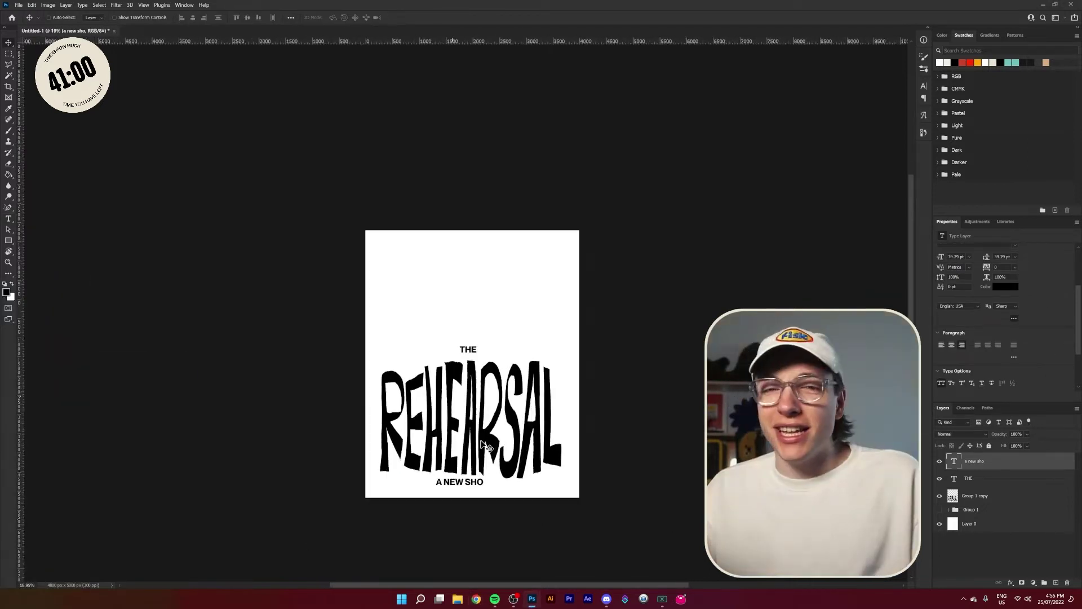
scroll(488, 454, "up", 2)
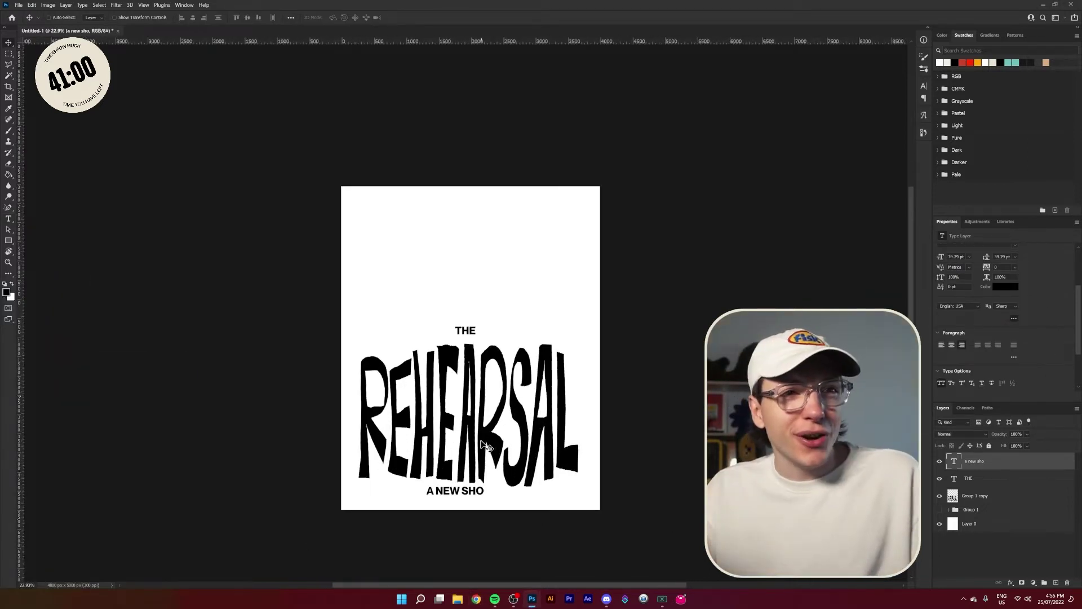
scroll(503, 449, "up", 2)
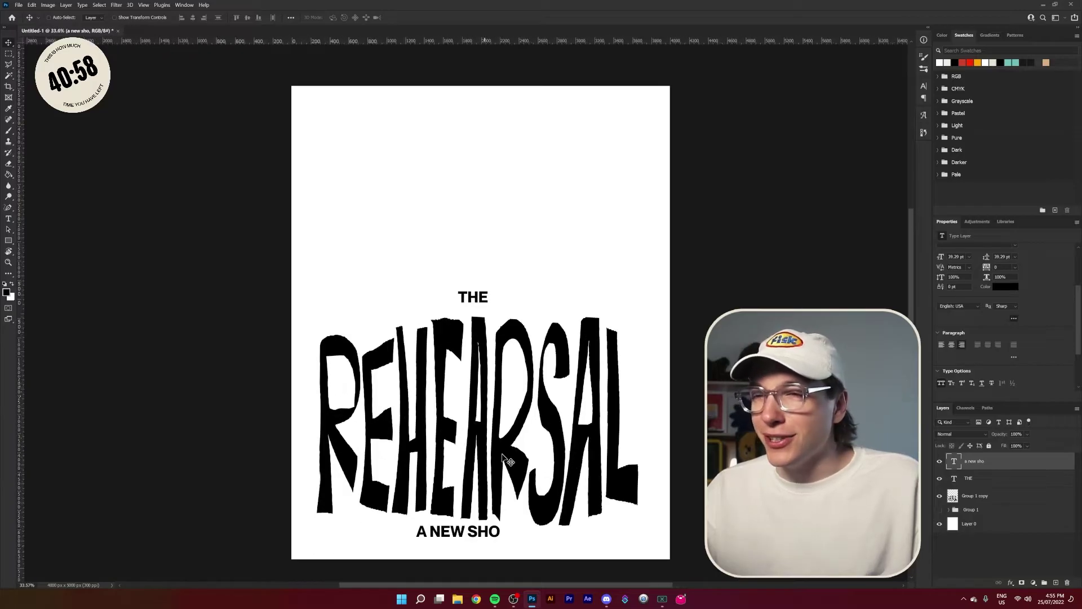
key("ctrl+t")
left_click_drag(487, 533, 492, 320)
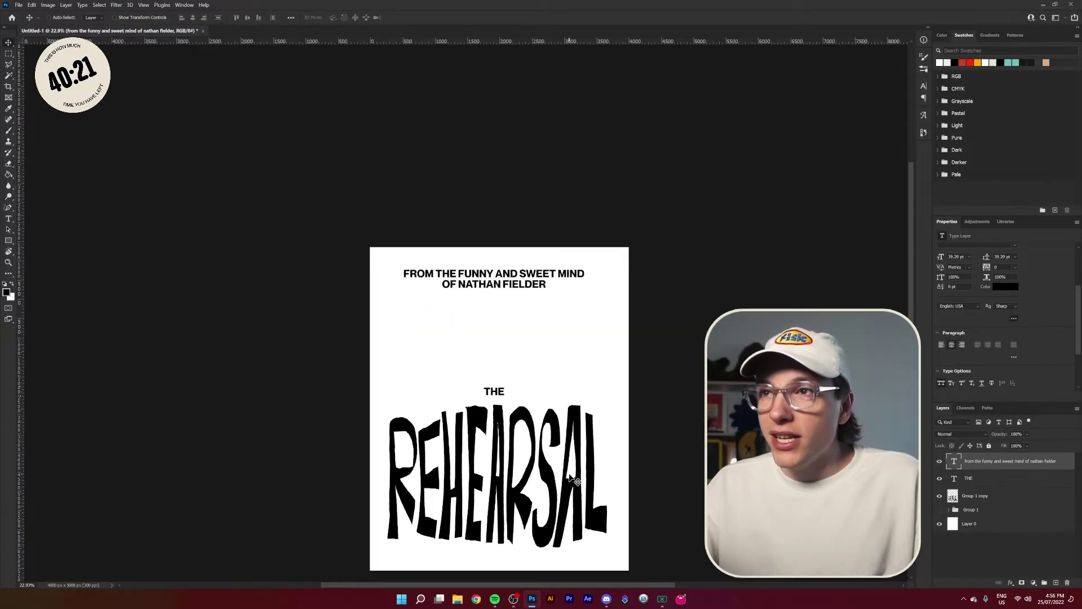
Select the THE text layer and the REHEARSAL lettering layer together.
scroll(564, 564, "down", 3)
scroll(583, 584, "up", 6)
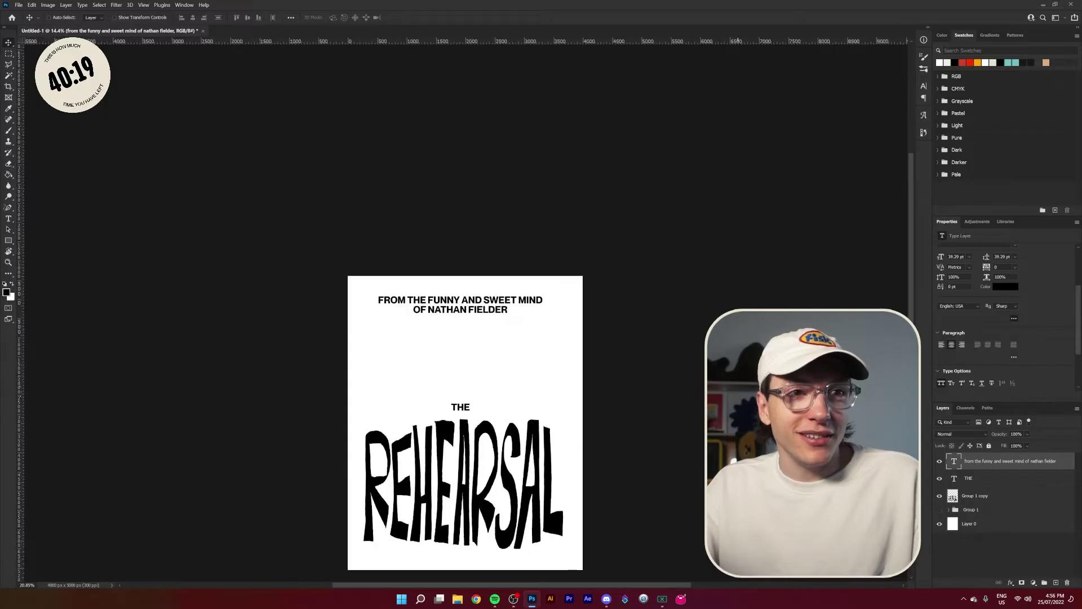
scroll(386, 544, "up", 2)
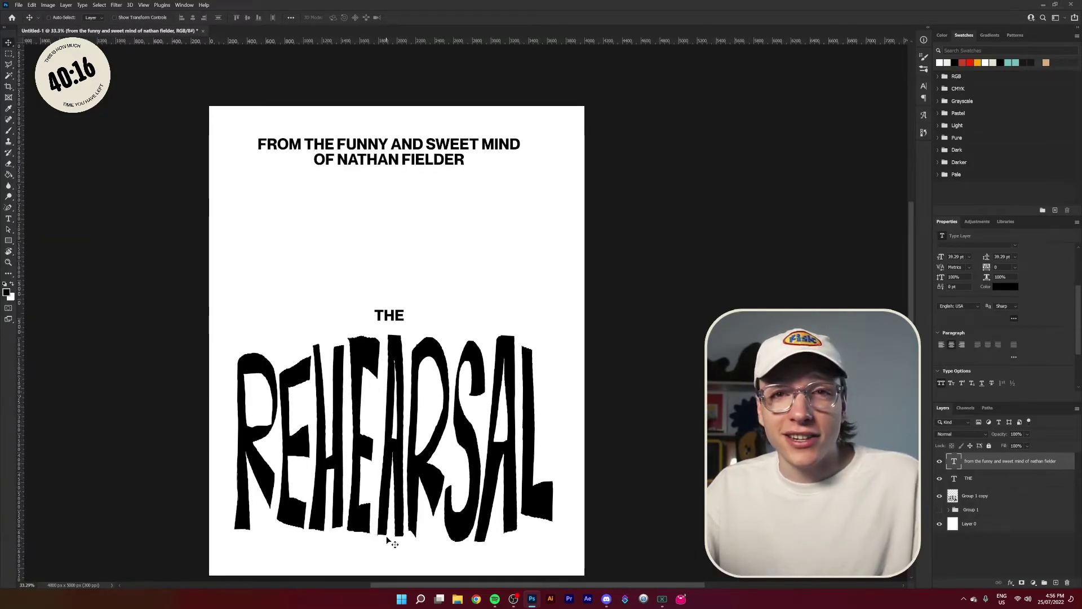
left_click(976, 476)
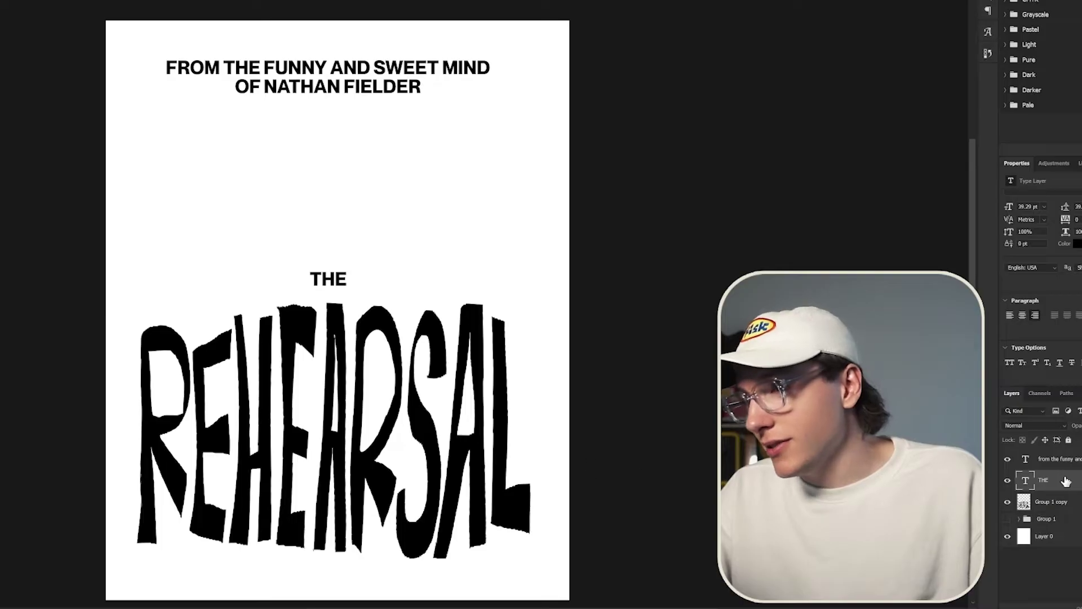
left_click(1050, 501, "shift")
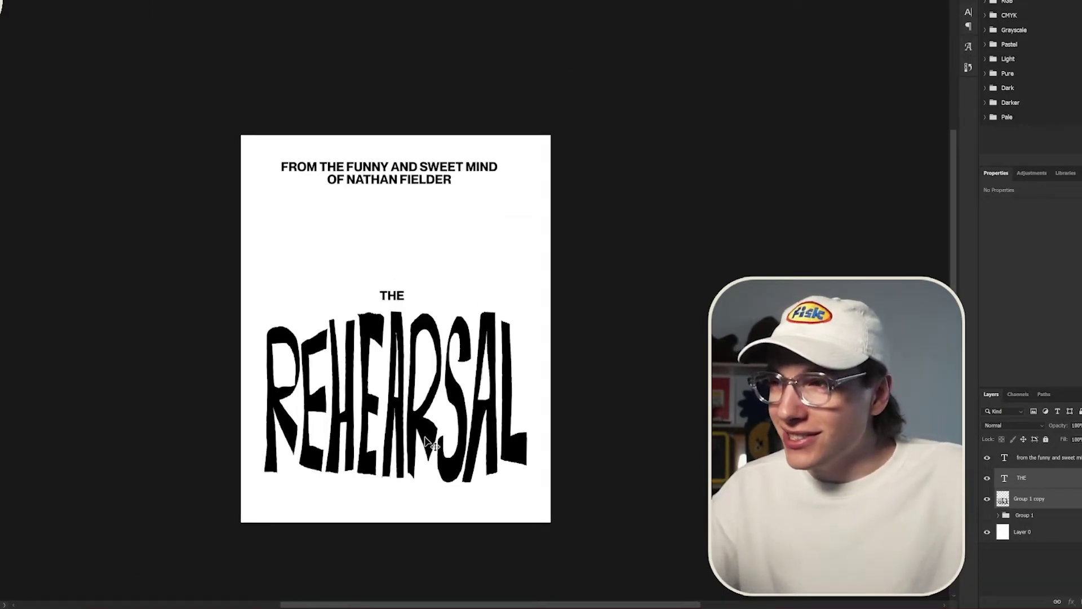
scroll(427, 442, "up", 2)
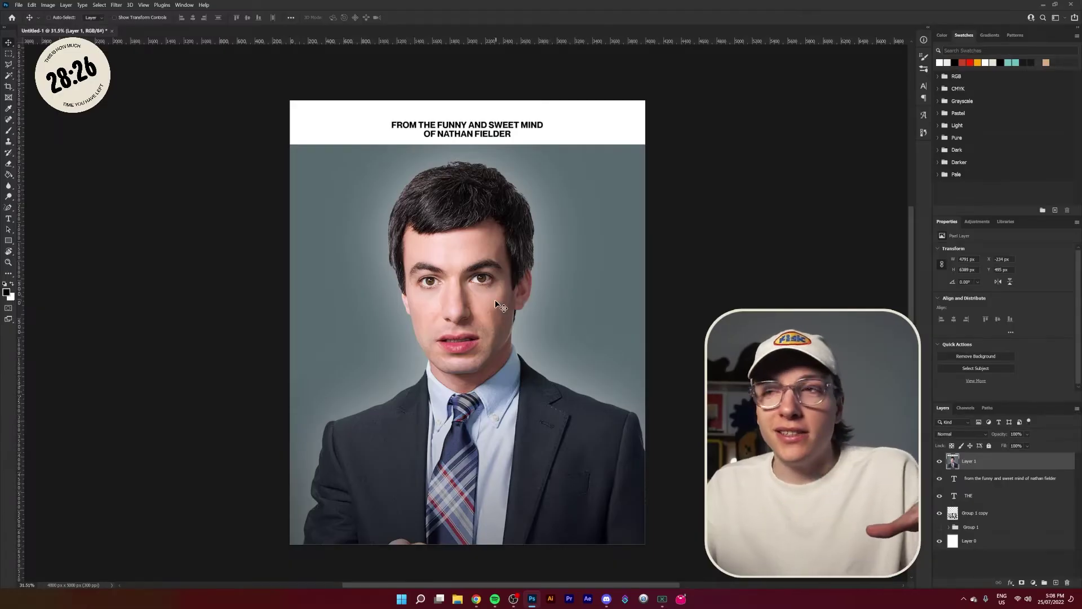
Select the subject of the portrait photo, copy it to a new layer and hide the original photo layer.
scroll(495, 299, "up", 5)
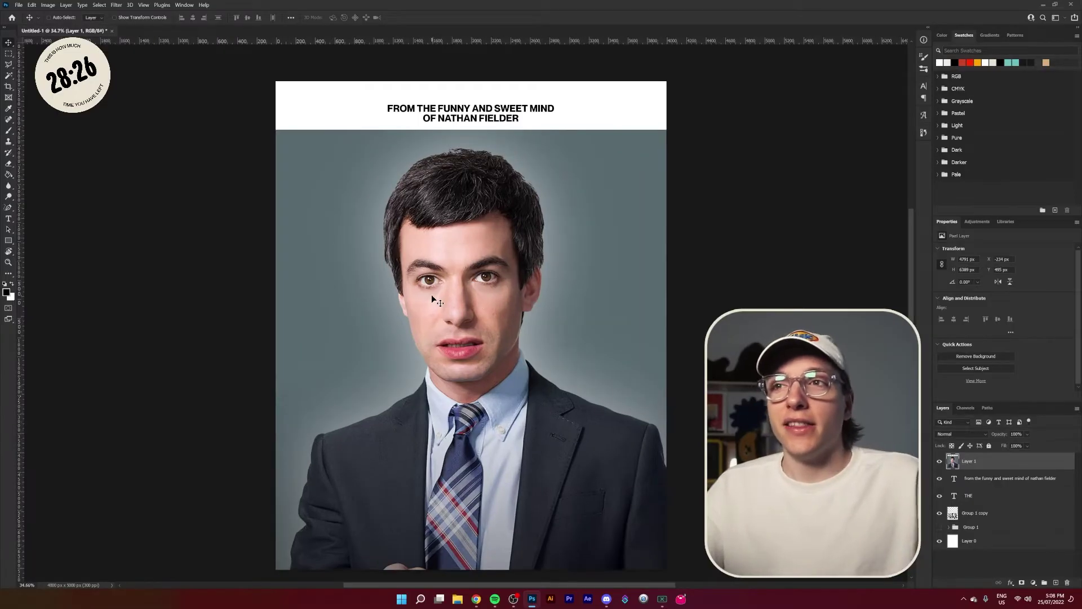
scroll(520, 362, "down", 6)
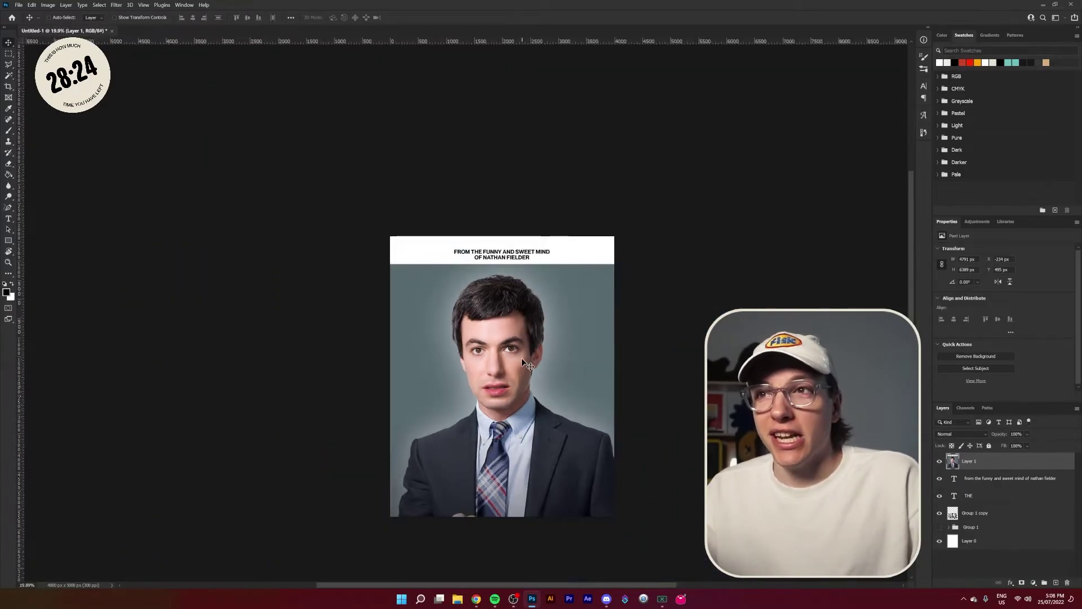
scroll(517, 409, "up", 3)
left_click(100, 5)
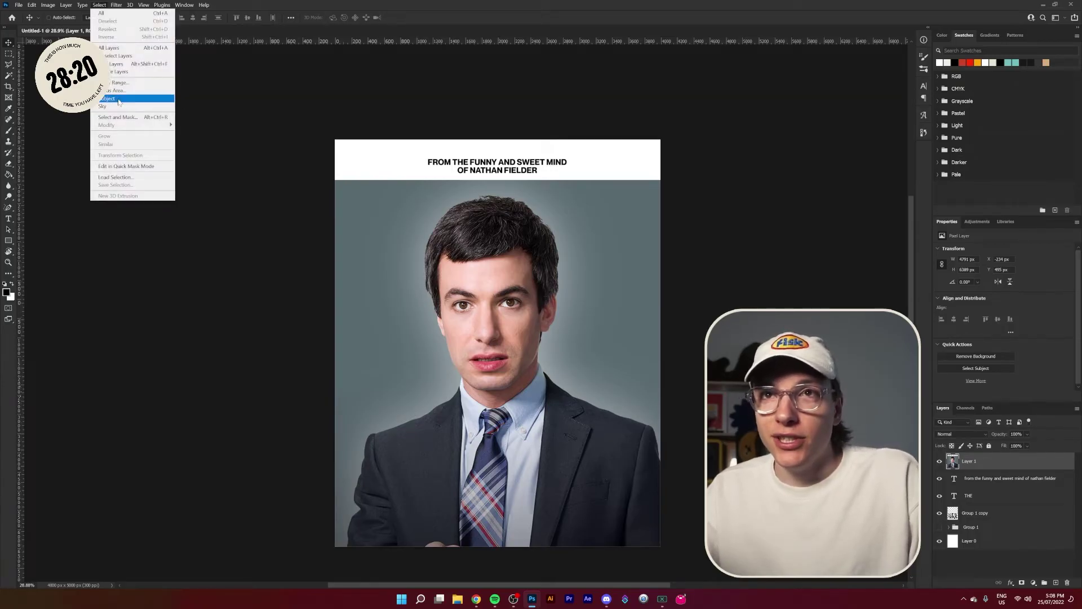
left_click(119, 98)
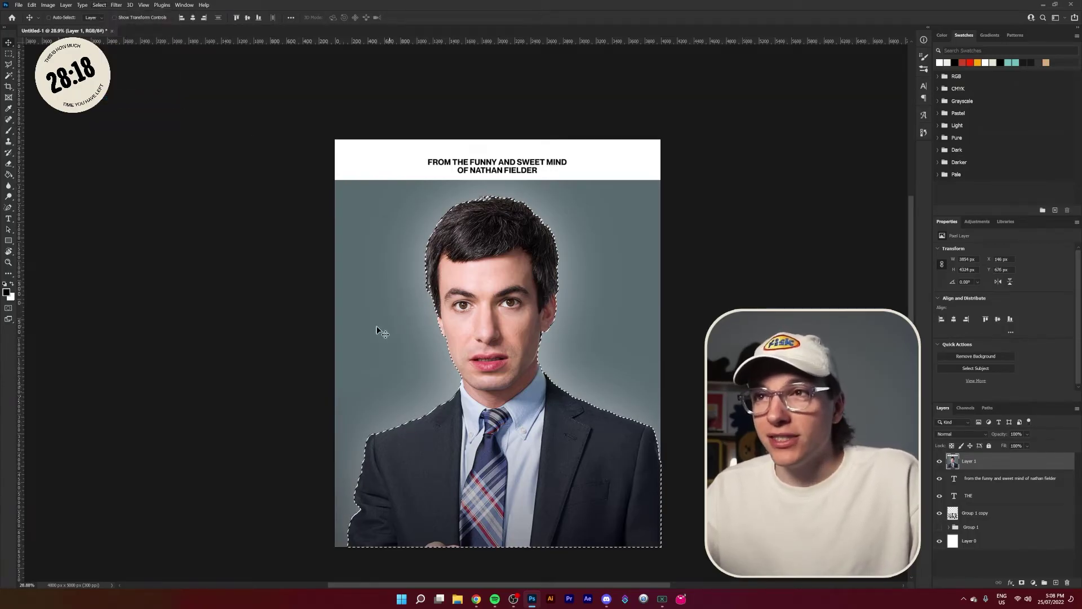
key("ctrl+j")
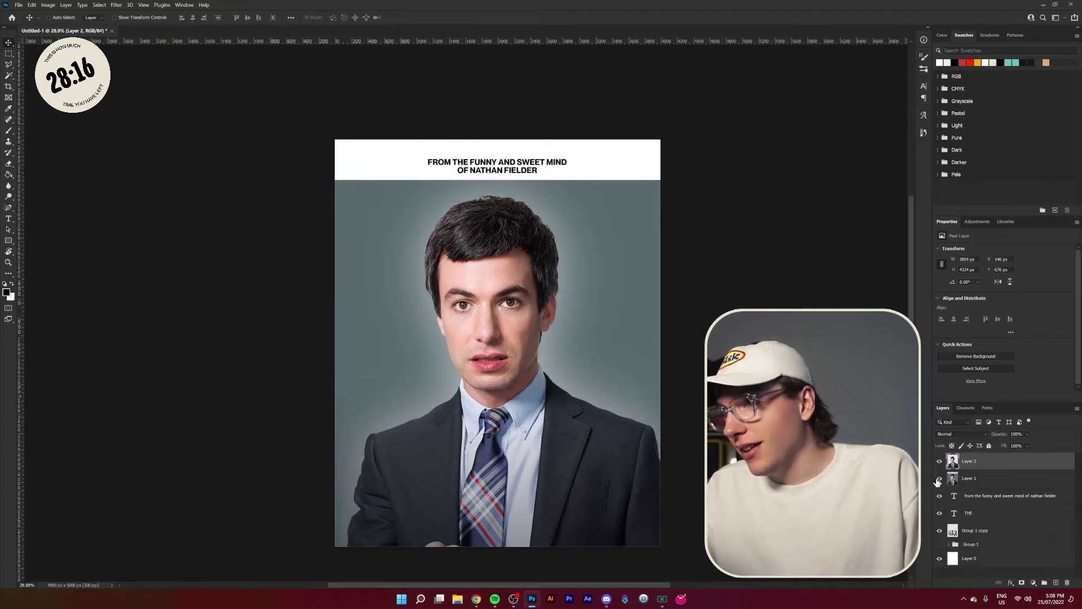
left_click(940, 478)
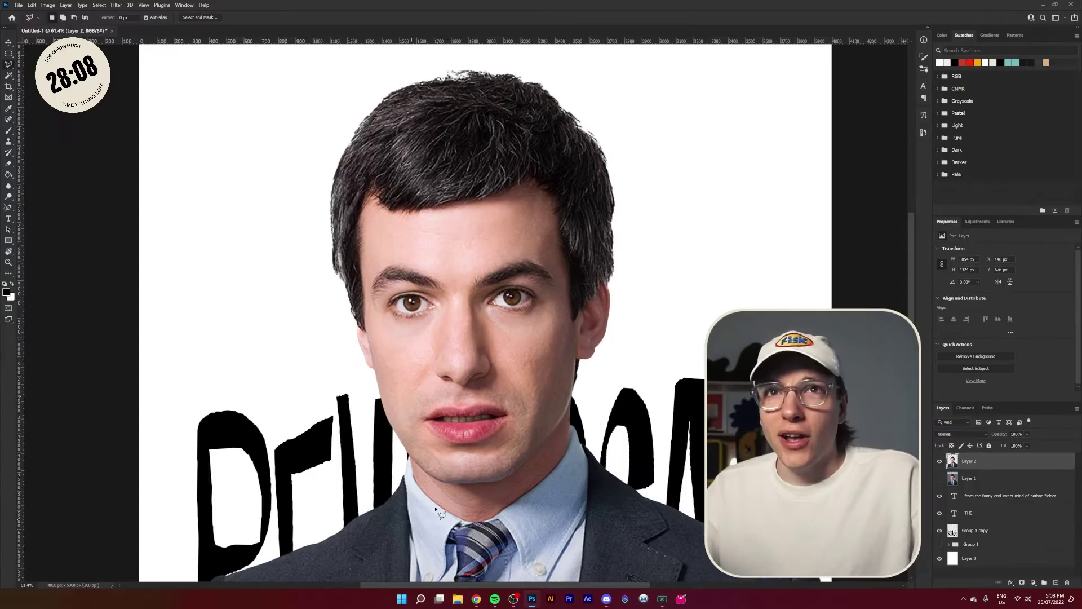
Lasso the head closely along the jawline and loosely around the hair, and isolate it on its own layer above REHEARSAL.
scroll(423, 489, "up", 5)
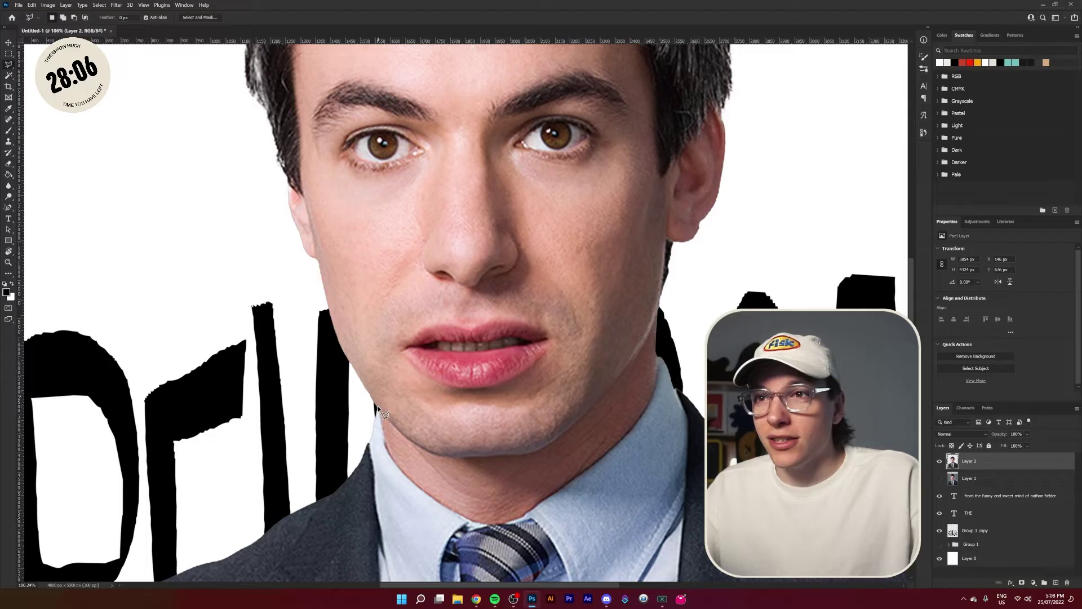
left_click(414, 445)
left_click(445, 454)
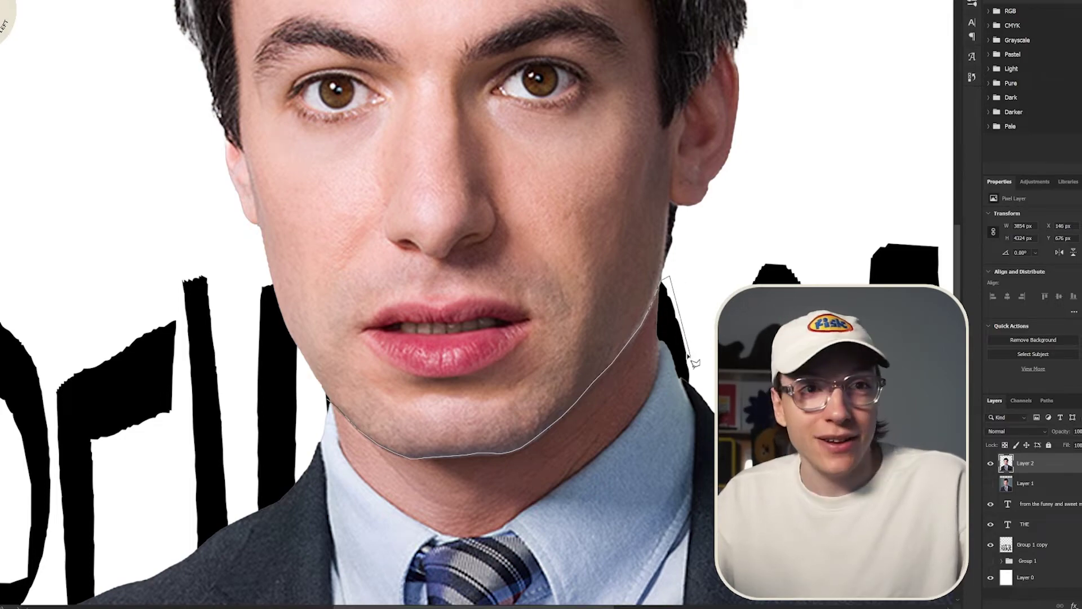
key("ctrl+minus")
key("ctrl+minus")
key("ctrl+minus")
left_click(633, 121)
left_click(493, 26)
left_click(230, 94)
left_click(286, 259)
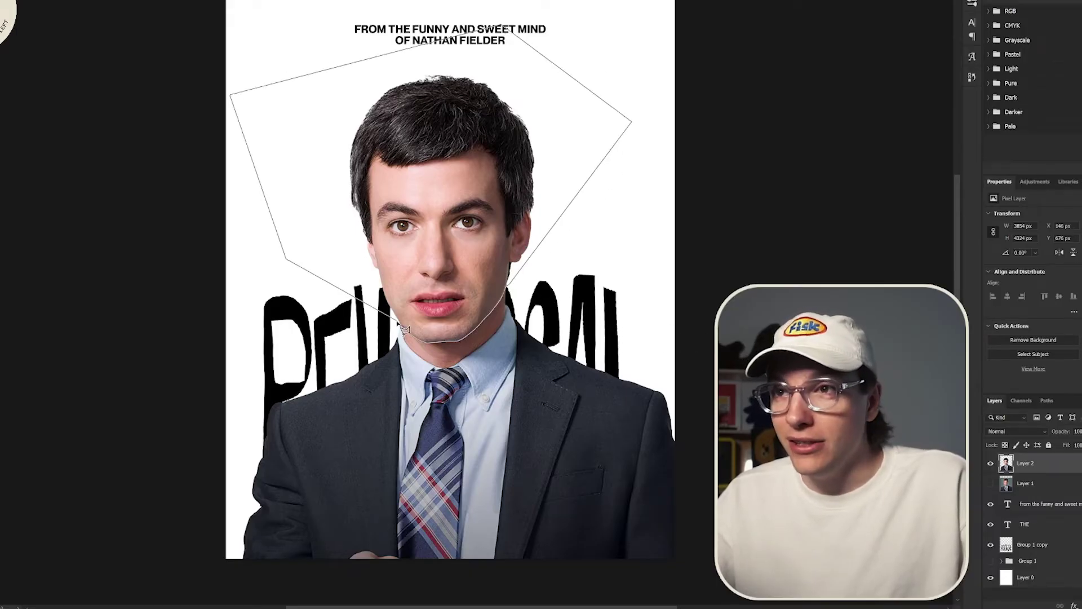
double_click(401, 325)
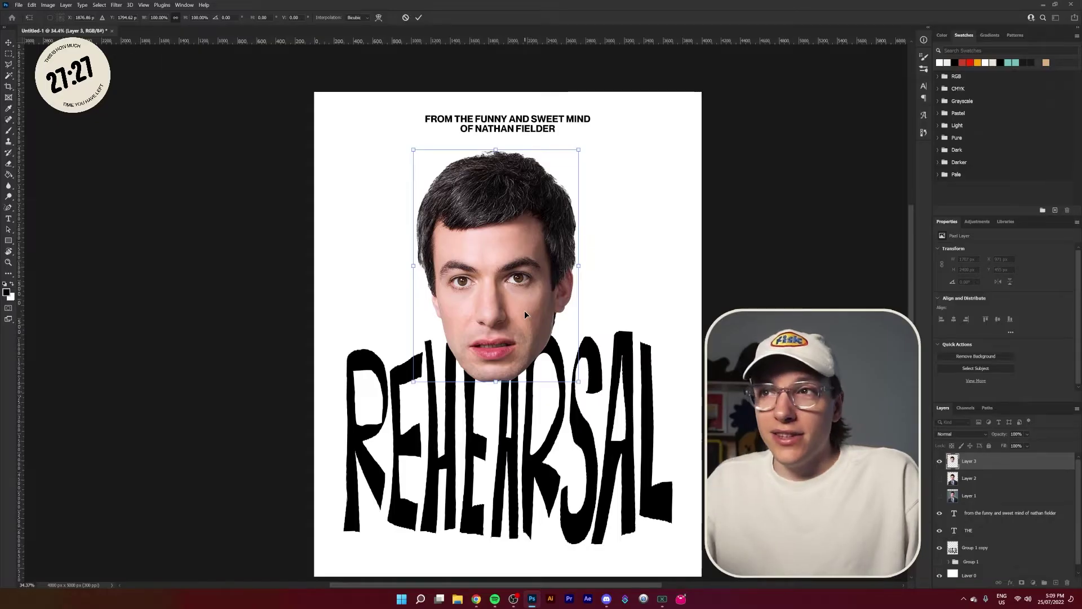
key("Return")
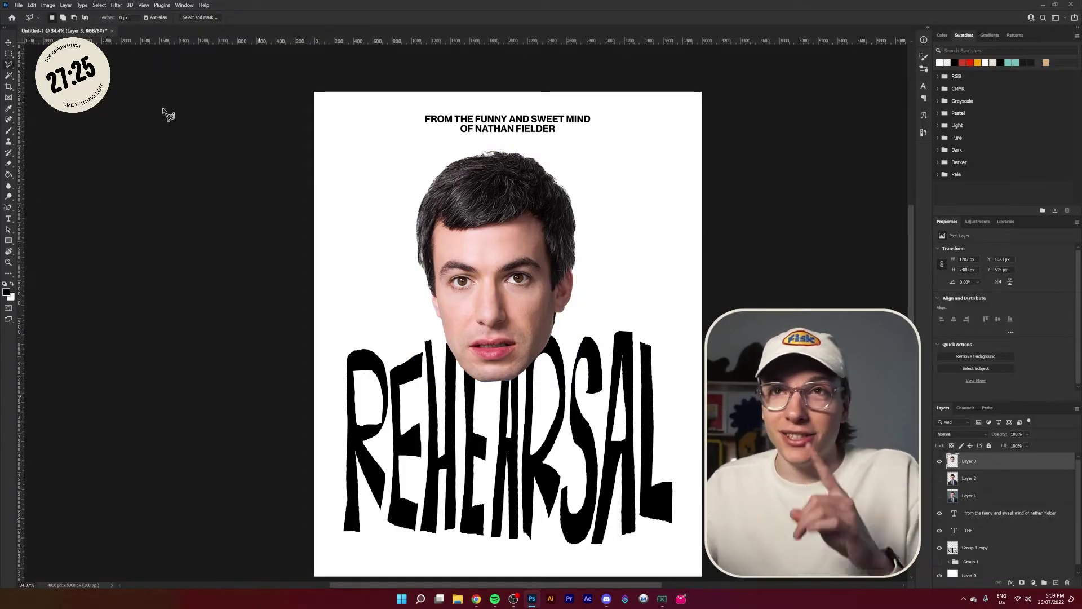
Duplicate the isolated head layer, hide the original and apply a Gaussian Blur to the copy.
key("v")
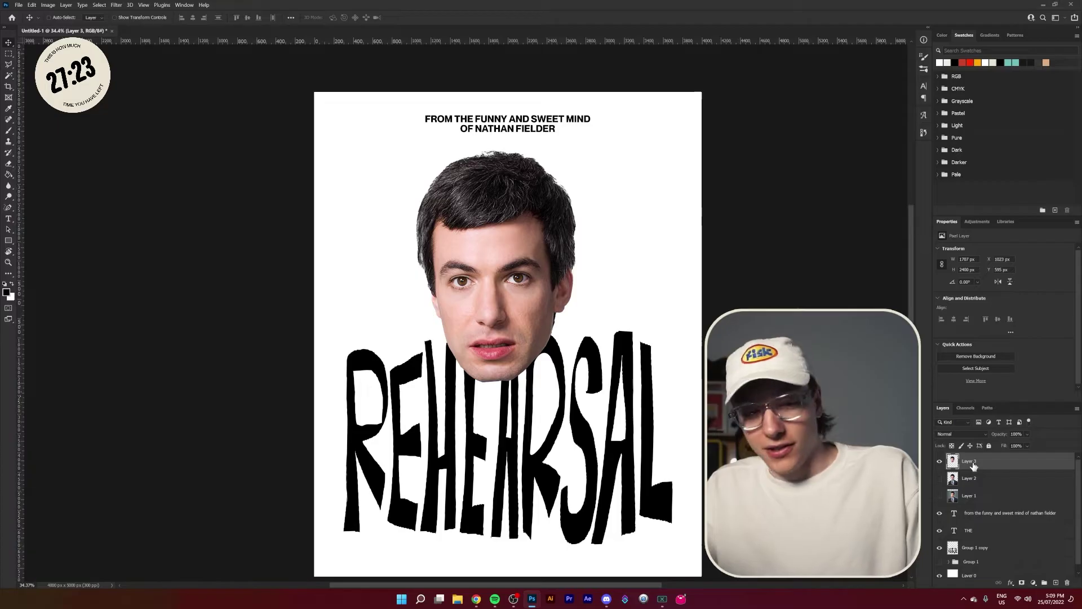
key("ctrl+j")
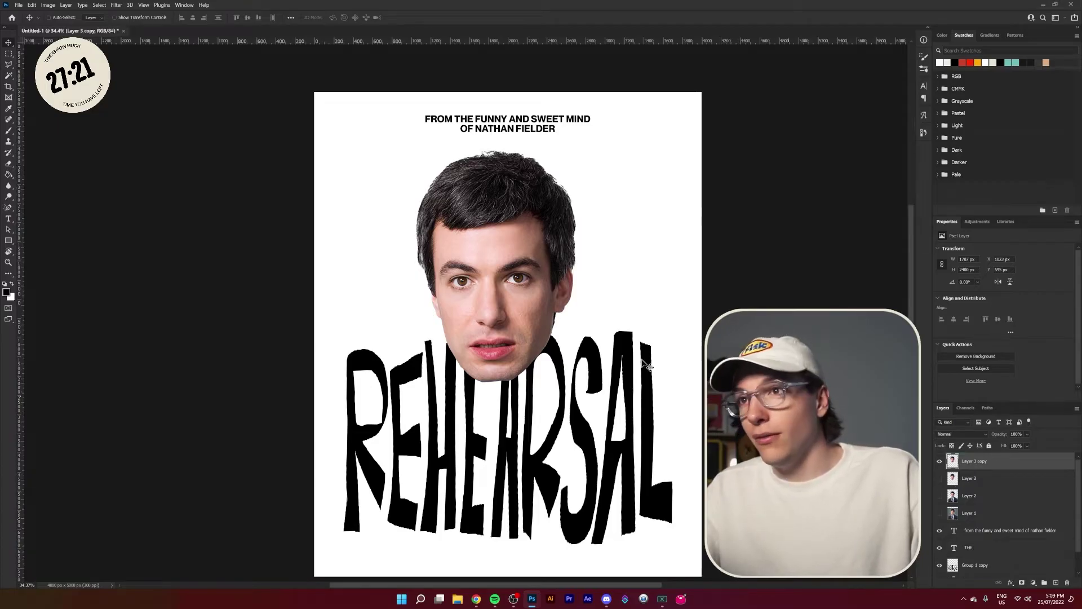
left_click(119, 5)
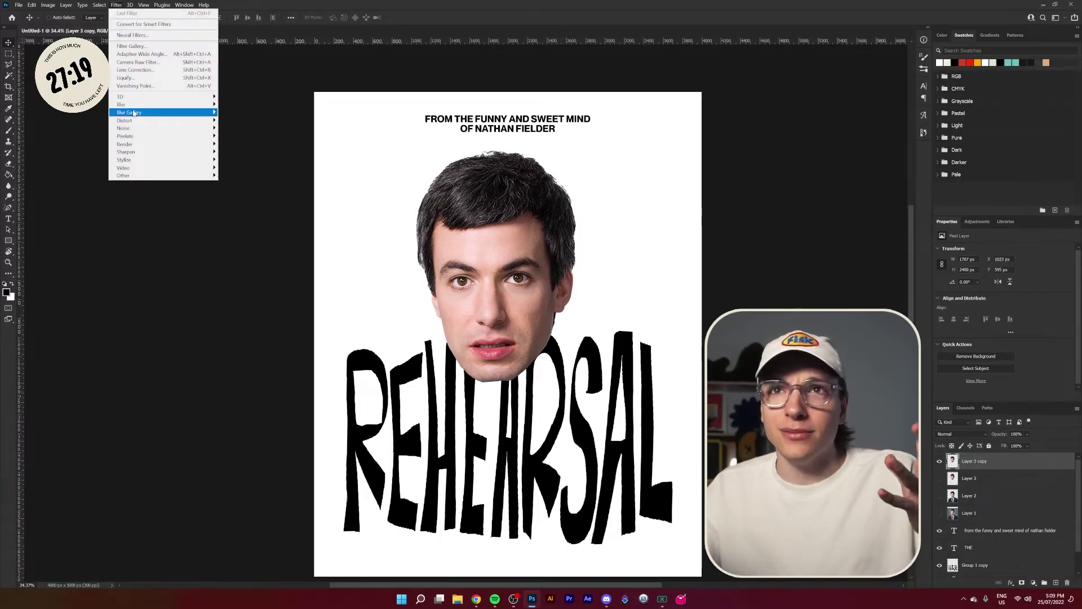
mouse_move(131, 107)
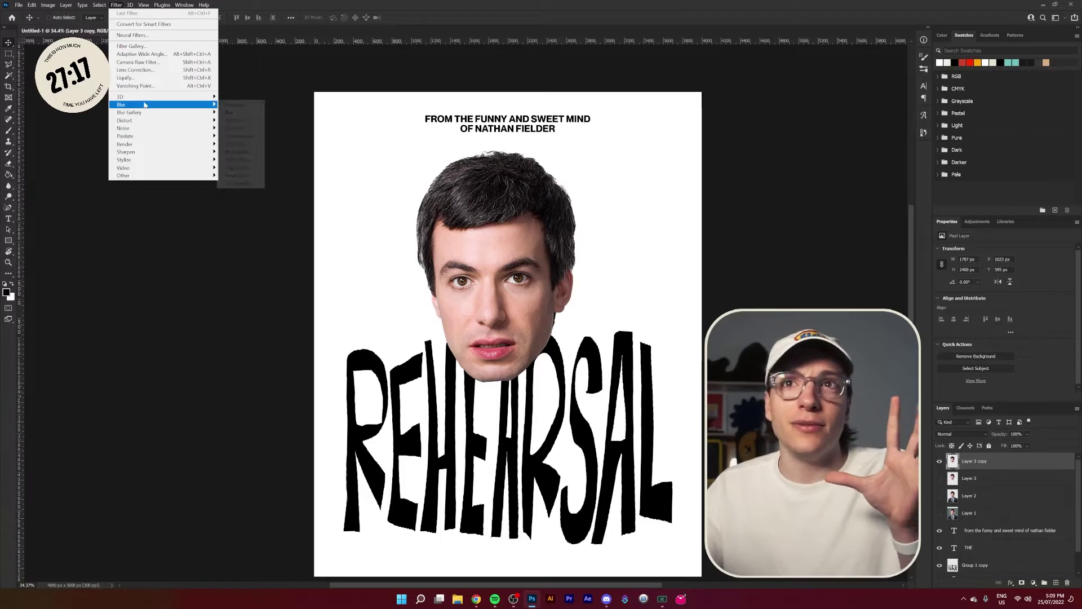
left_click(254, 137)
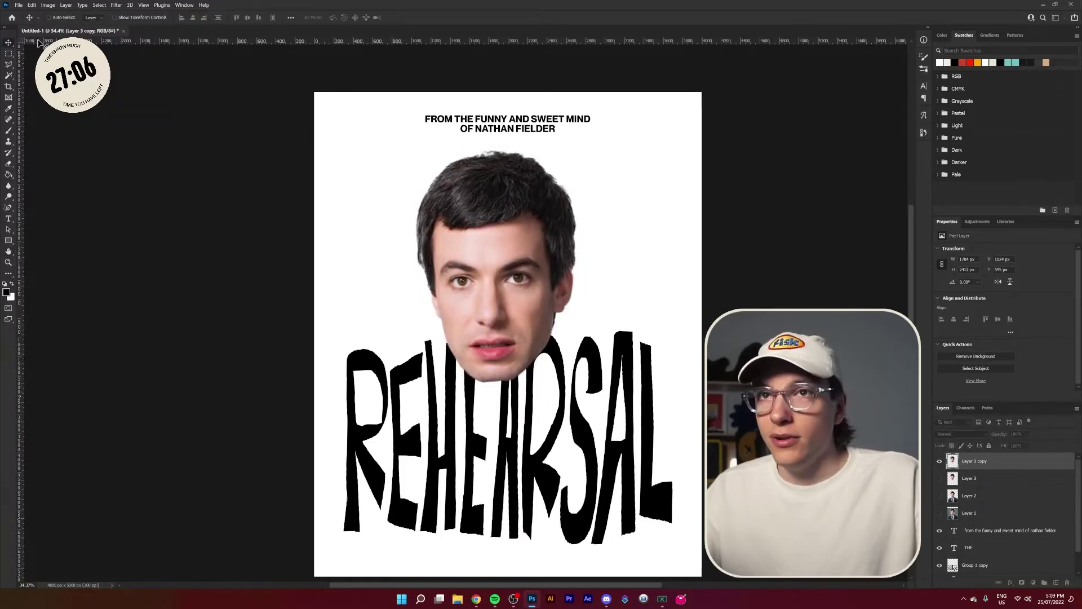
Turn the blurred head pure black and white with a Threshold level slightly above the default, and centre it over the lettering.
left_click(48, 5)
mouse_move(58, 24)
left_click(169, 133)
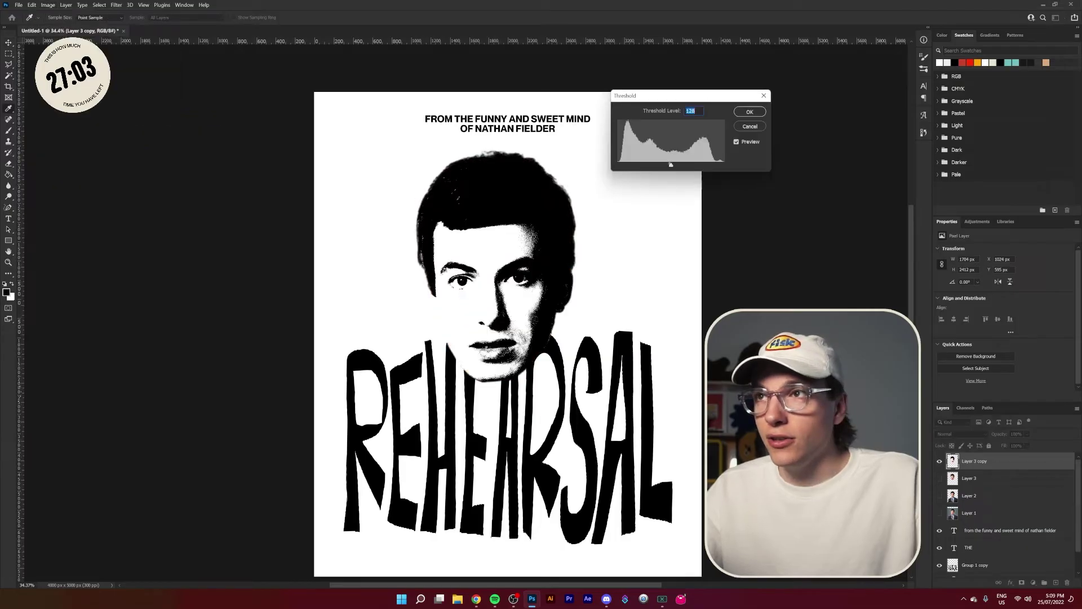
left_click_drag(670, 167, 682, 166)
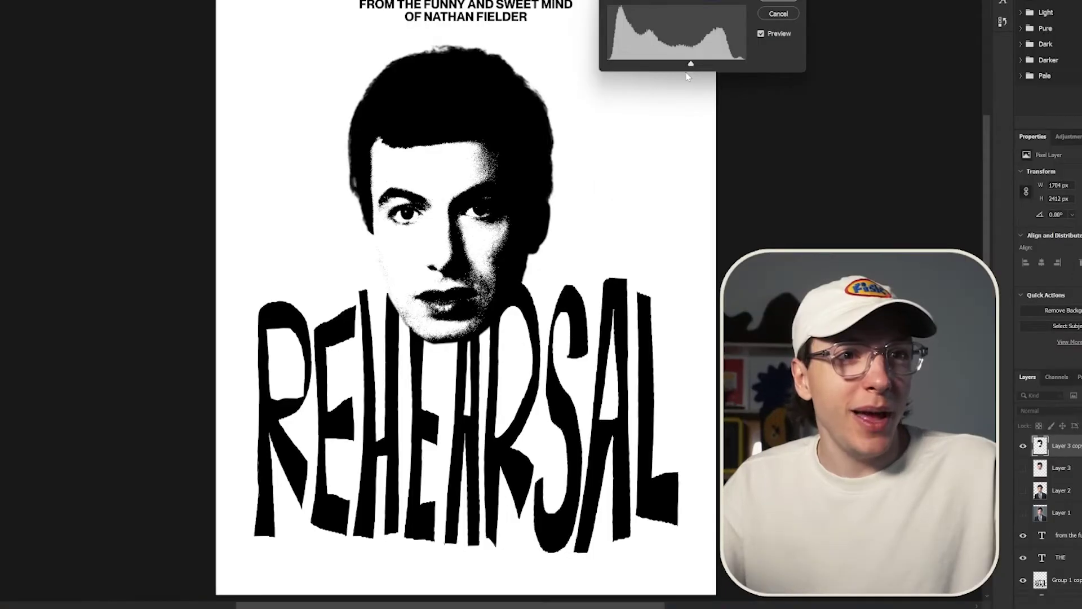
left_click(788, 4)
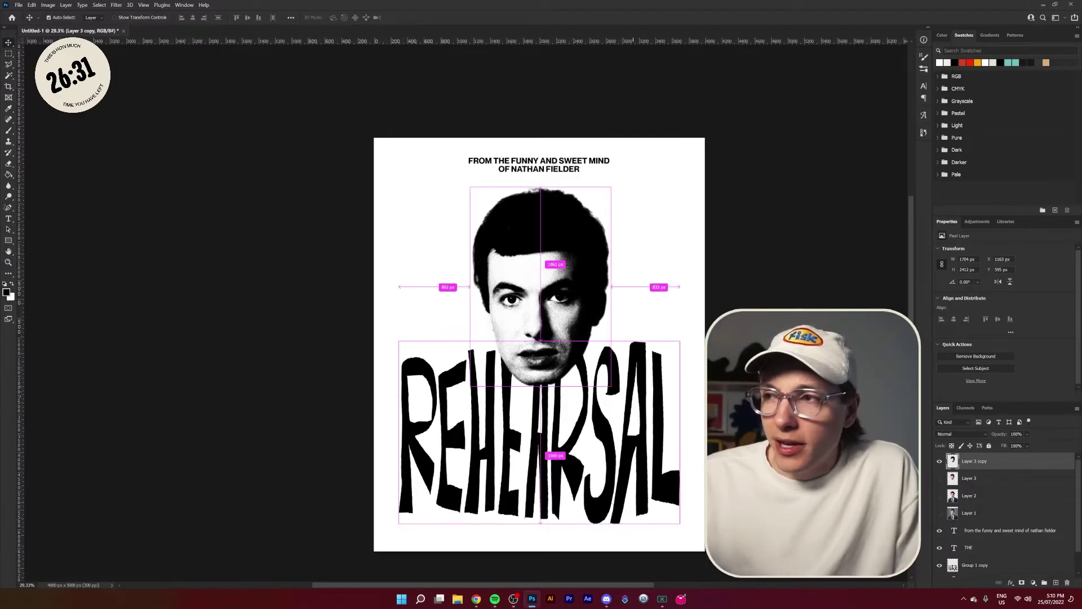
left_click_drag(614, 305, 614, 305)
Try enlarging the black-and-white head to nearly twice its size so it covers most of the poster.
key("ctrl+t")
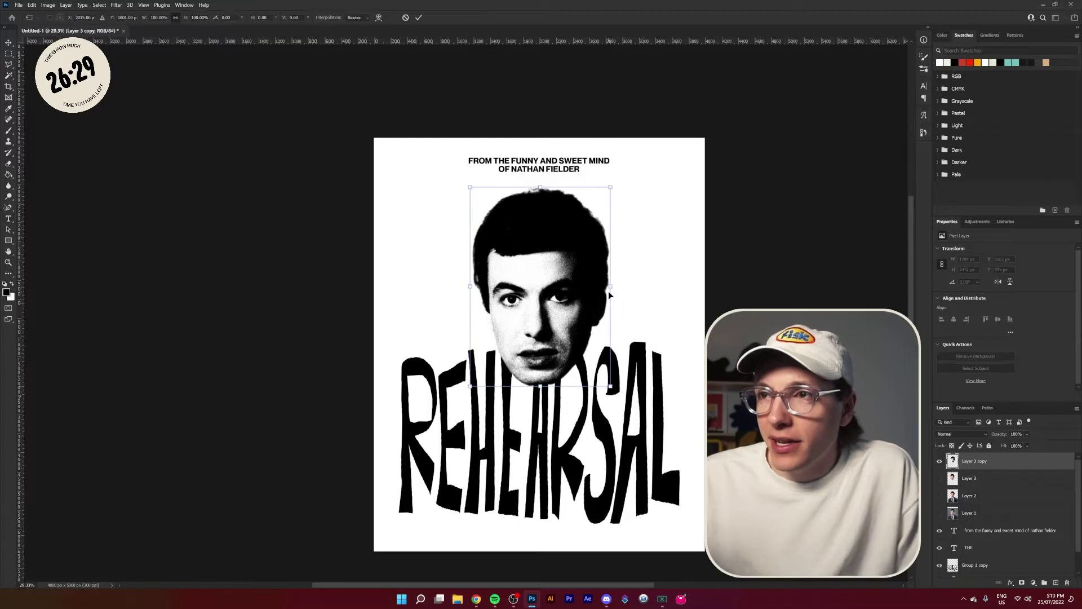
left_click_drag(611, 287, 680, 291)
left_click_drag(593, 268, 597, 320)
key("Return")
Nudge the enlarged head downward in large increments over the REHEARSAL lettering.
key("shift+Down")
key("shift+Down")
key("shift+Down")
key("shift+Down")
key("shift+Down")
key("shift+Down")
key("shift+Down")
key("shift+Down")
key("shift+Down")
key("shift+Down")
key("shift+Down")
key("shift+Down")
key("shift+Down")
key("shift+Down")
key("shift+Down")
key("shift+Down")
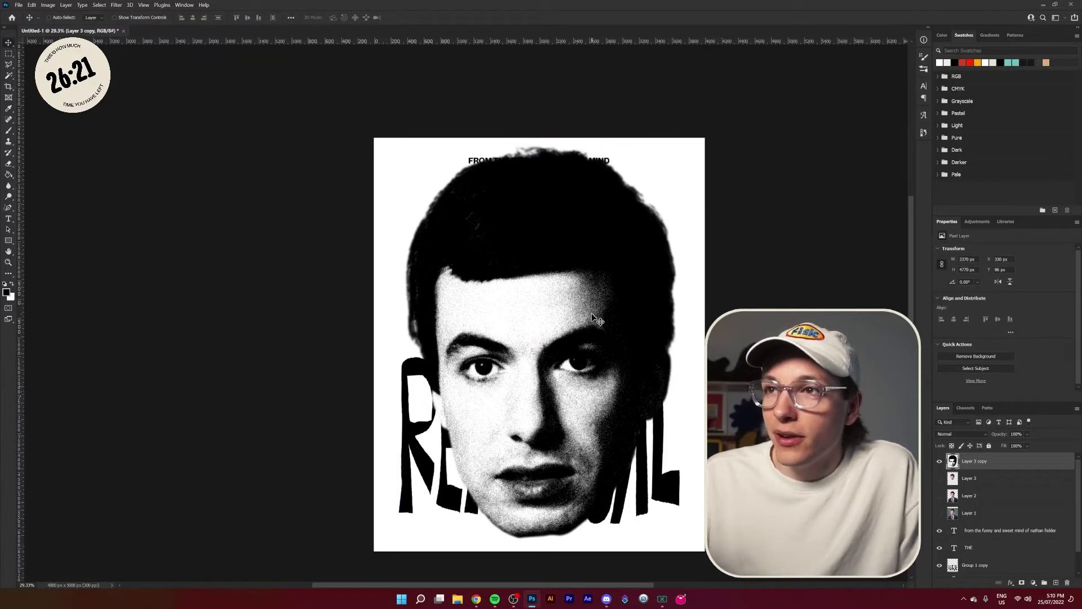
Scale the enlarged black-and-white head back down and apply the transform.
scroll(592, 317, "up", 3)
scroll(609, 395, "down", 4)
scroll(625, 474, "up", 1)
key("ctrl+t")
left_click_drag(668, 560, 599, 410)
key("Return")
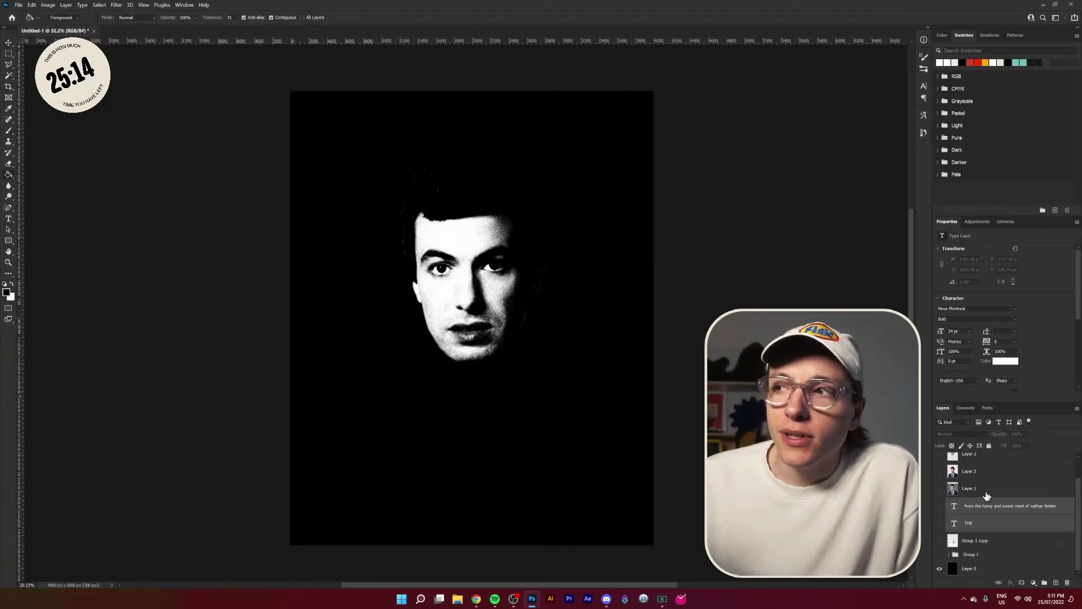
Draw an unfilled red-outlined rectangle about 2540 px wide and 2680 px high around the head on the black background.
scroll(989, 487, "up", 2)
left_click(980, 462)
left_click(9, 241)
left_click_drag(356, 146, 587, 381)
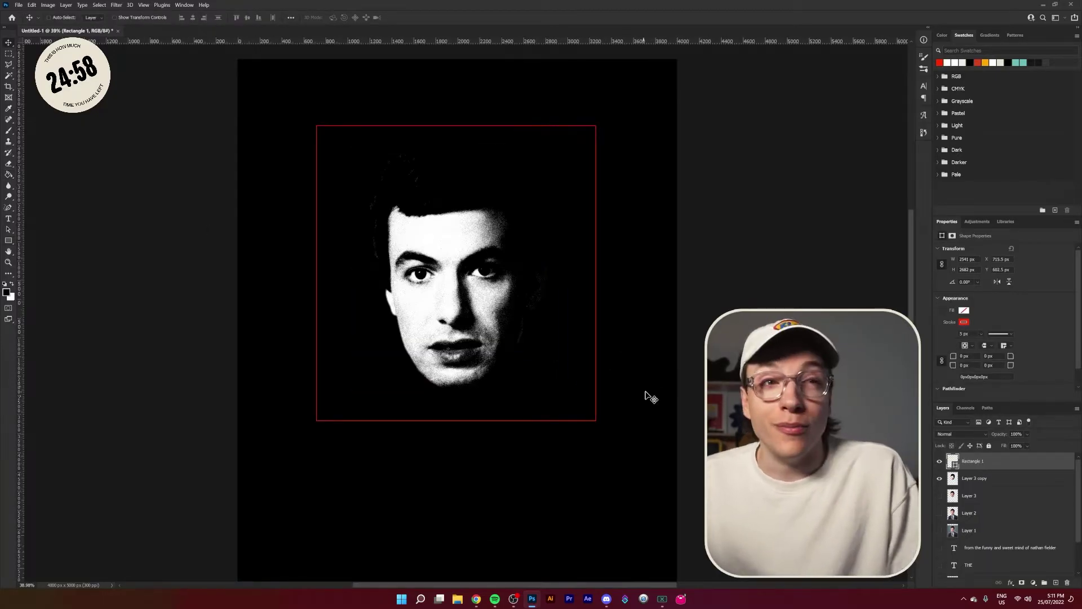
Adjust the position of the head inside the red rectangle and apply the transform.
key("ctrl+t")
left_click_drag(511, 340, 471, 337)
key("Return")
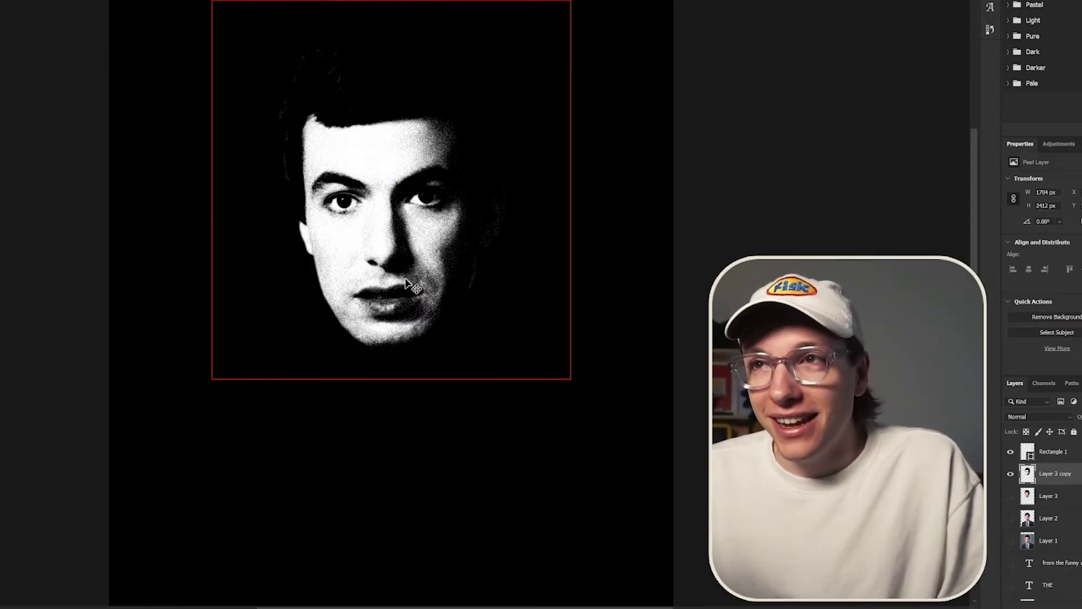
Shift the head slightly inside the red rectangle and invert its tones back to a white face with black hair.
mouse_move(406, 284)
left_mouse_down()
mouse_move(406, 254)
mouse_move(416, 293)
left_mouse_up()
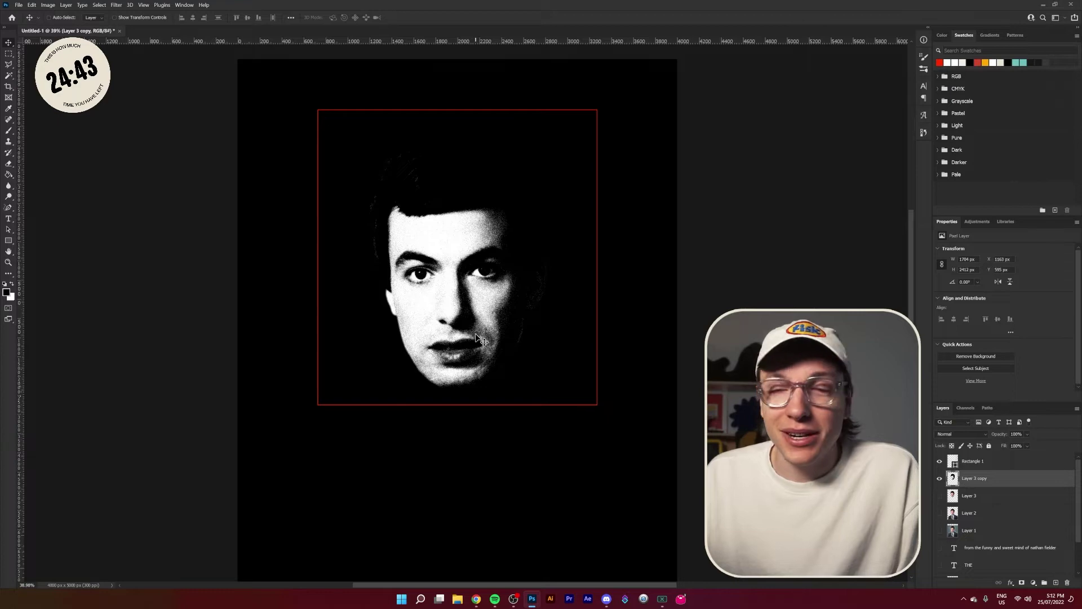
scroll(349, 265, "down", 2)
scroll(359, 255, "up", 1)
scroll(502, 335, "up", 1)
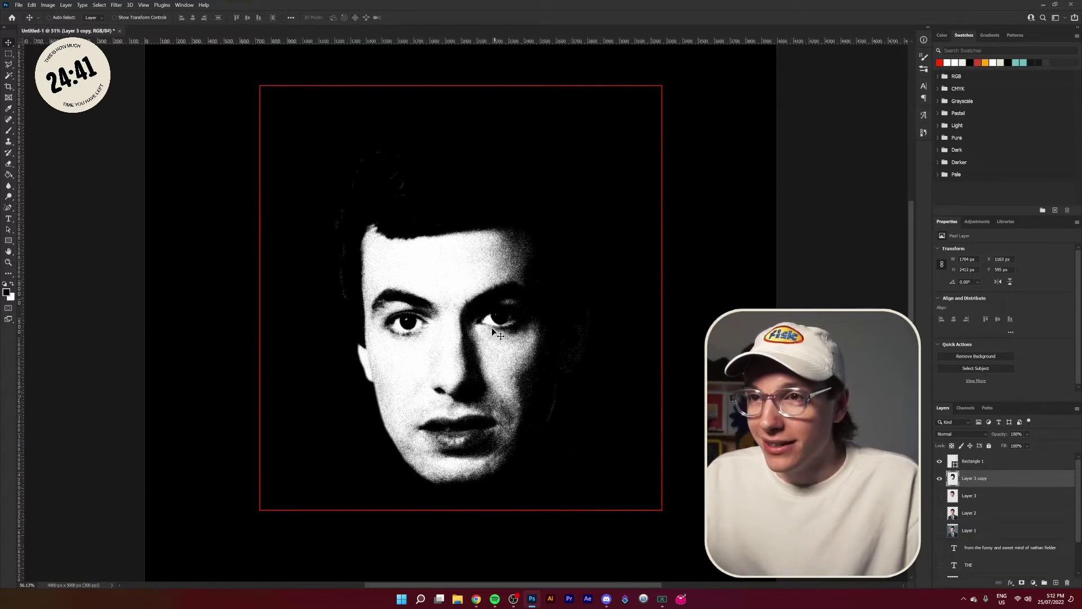
scroll(491, 327, "down", 1)
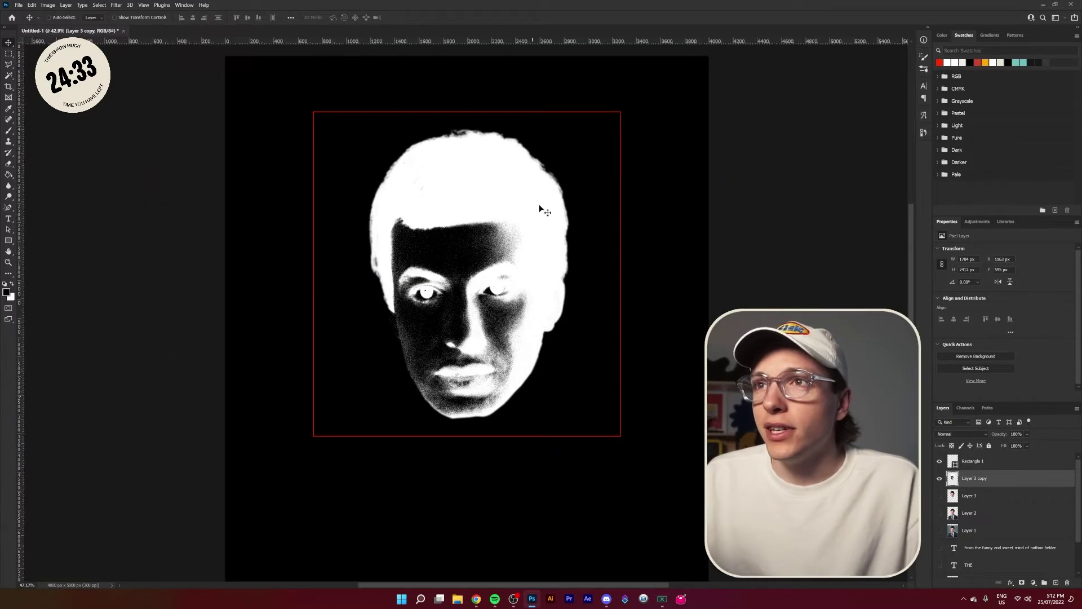
scroll(664, 274, "up", 1)
key("ctrl+i")
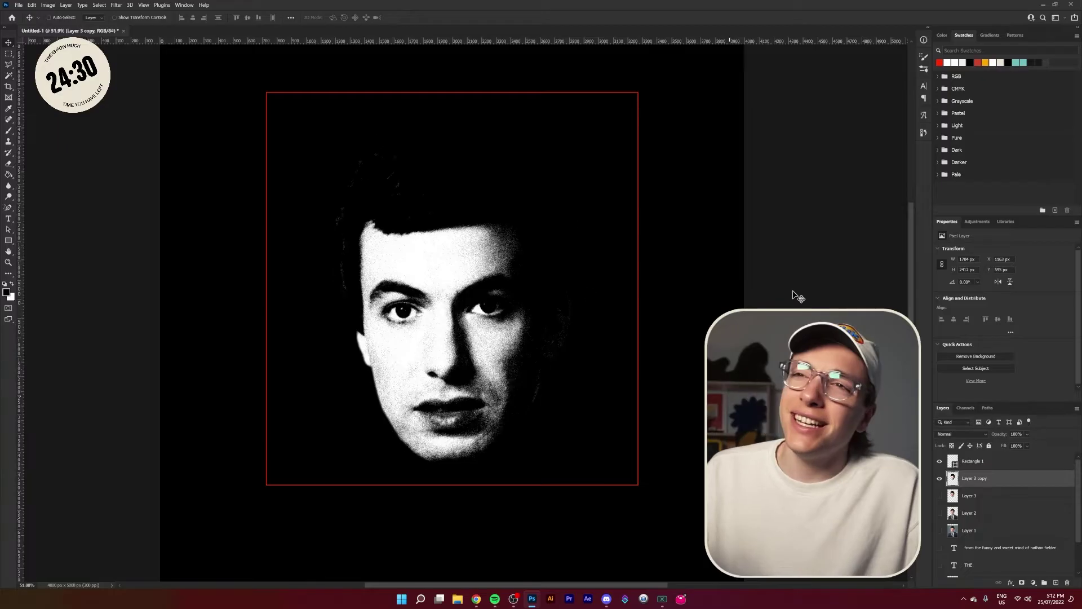
Add a white Stroke layer style positioned outside the edge of the black-and-white head cut-out.
right_click(983, 486)
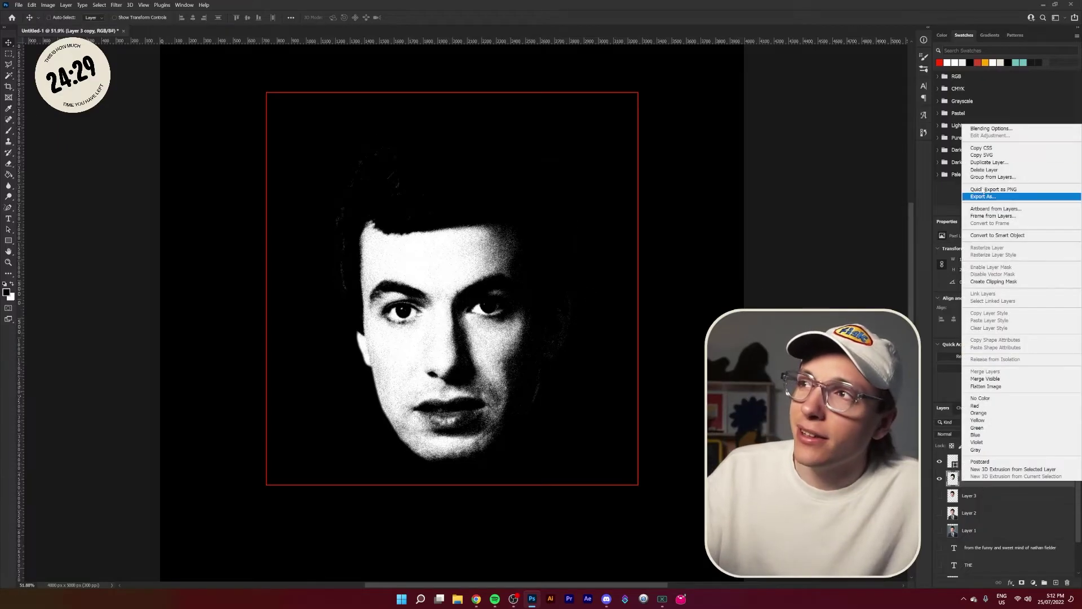
left_click(992, 130)
left_click(705, 117)
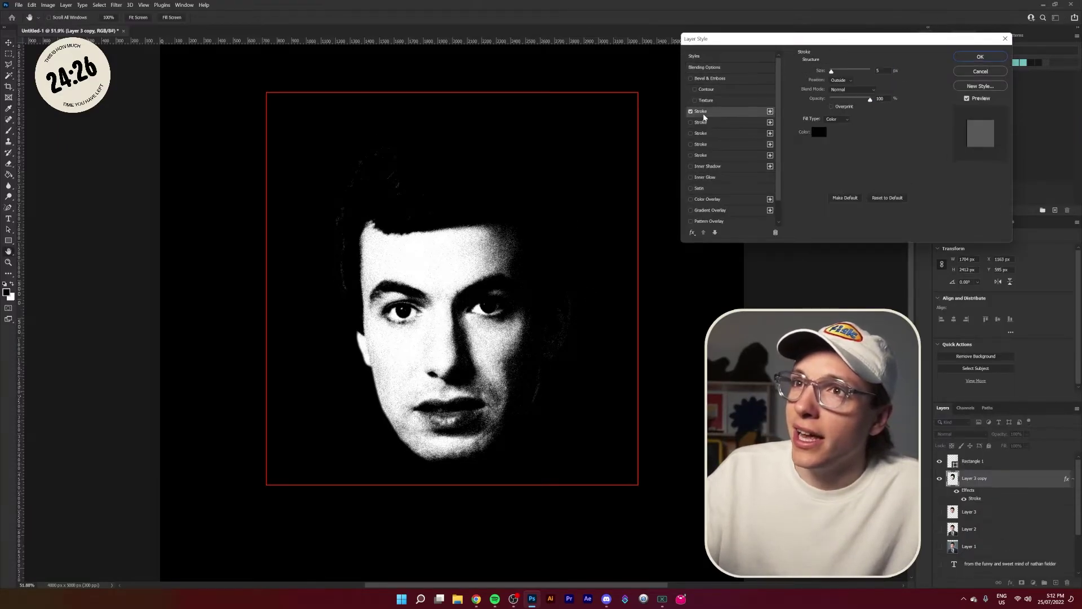
left_click(819, 132)
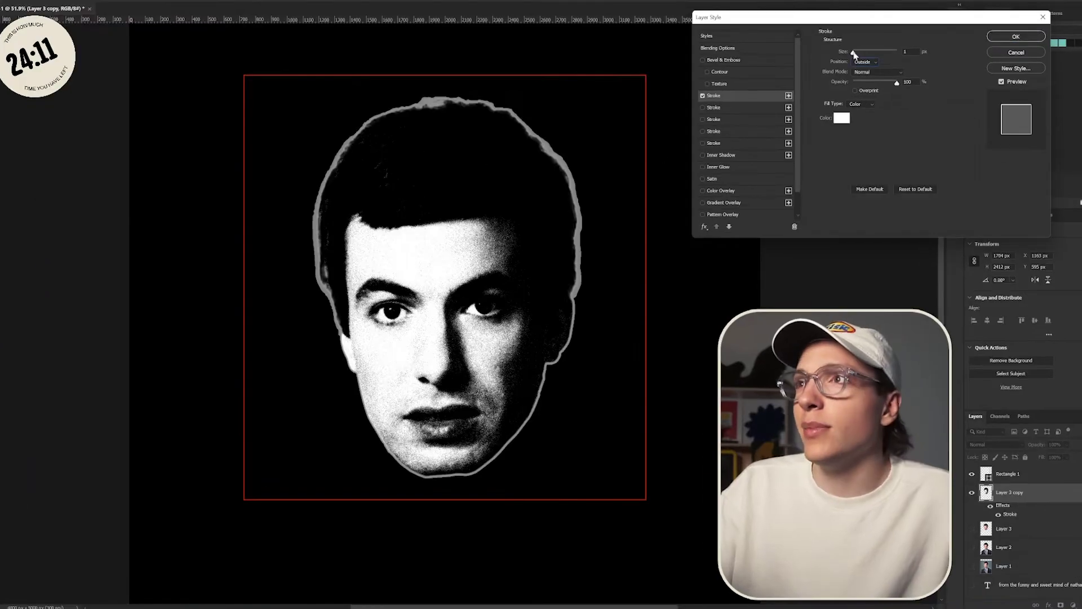
left_click_drag(832, 72, 833, 72)
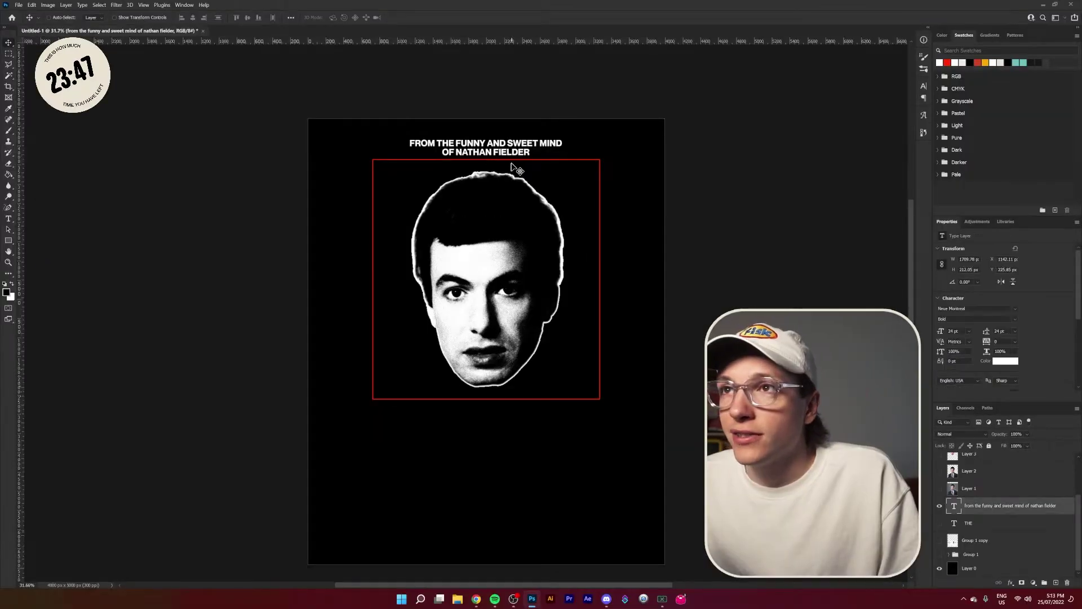
Move the tagline slightly up, and move the head and the red rectangle together lower on the poster.
left_click_drag(513, 167, 515, 148)
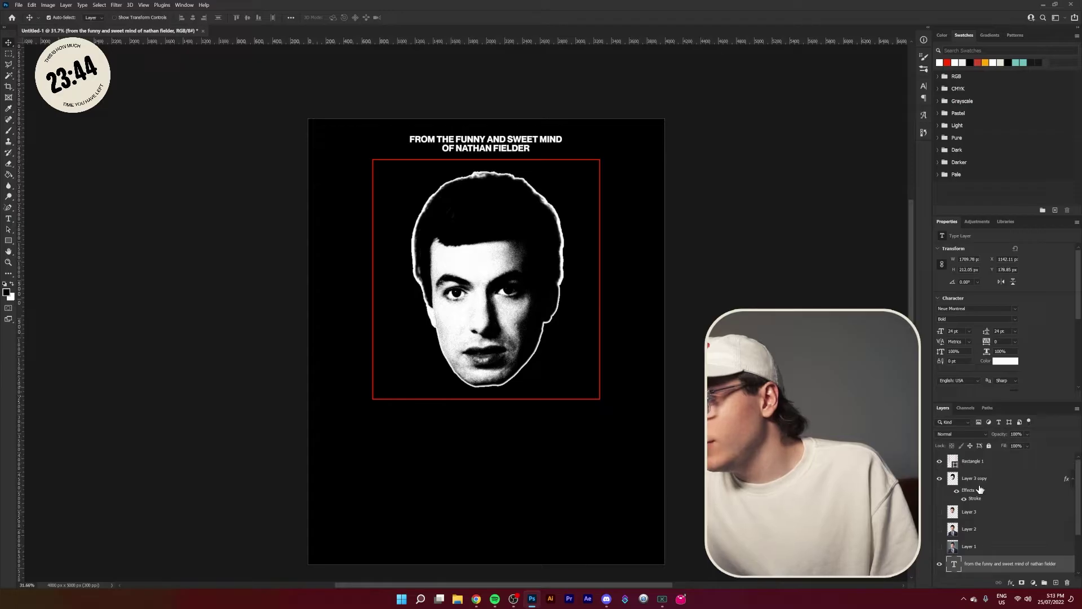
left_click(980, 489, "ctrl")
left_click(976, 461, "ctrl")
left_click_drag(549, 314, 546, 340)
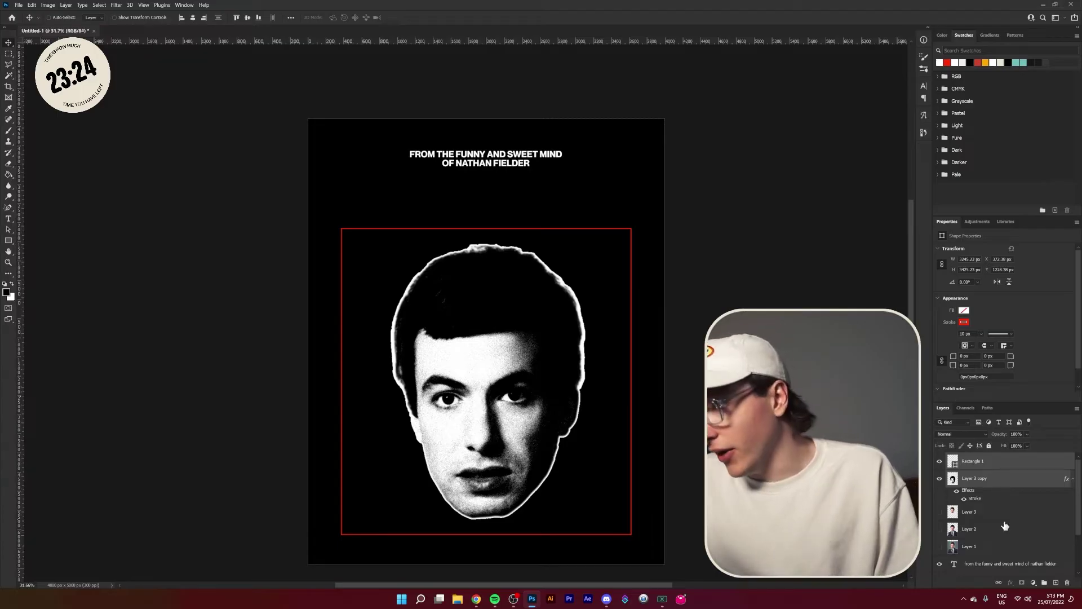
Show the REHEARSAL lettering layer and move it up over the top of the head, below the tagline.
scroll(986, 544, "down", 2)
left_click(939, 541)
left_click(993, 540)
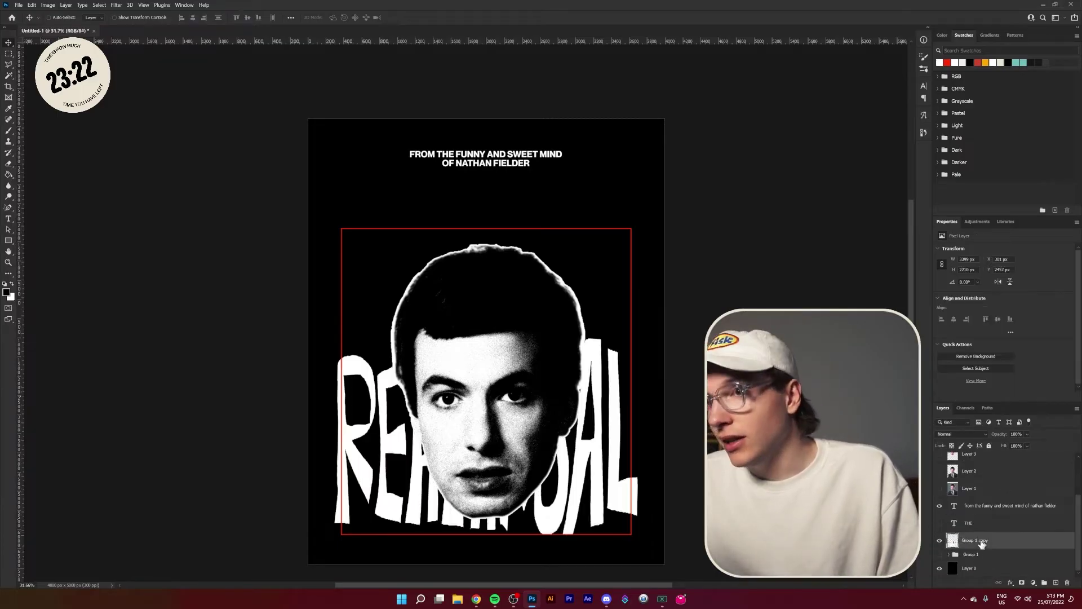
left_click_drag(581, 458, 566, 280)
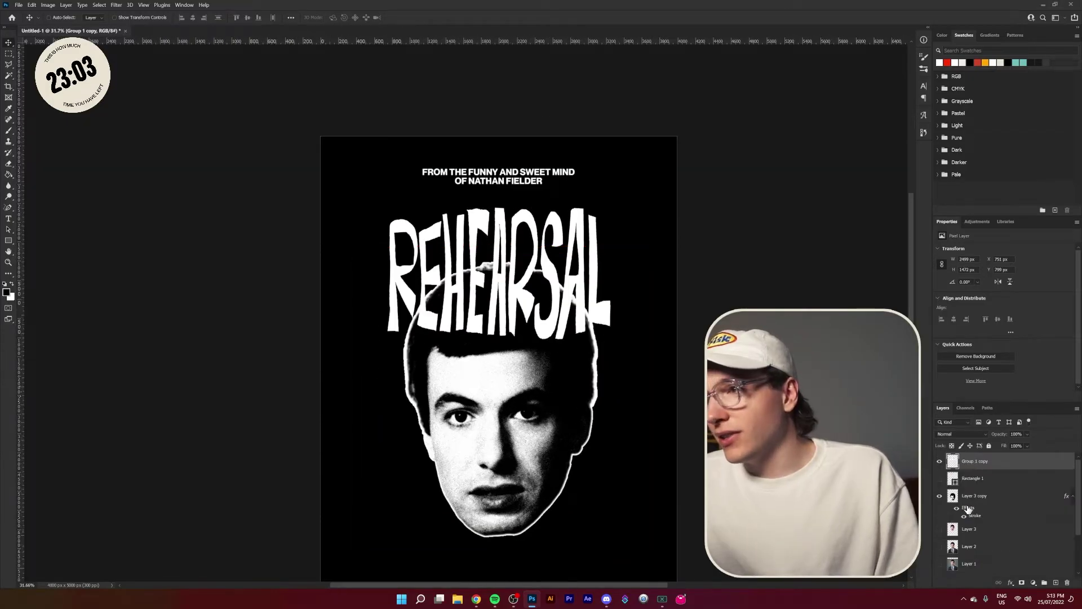
Hide the head's stroke effect and move the head and the REHEARSAL lettering together slightly lower.
left_click(964, 516)
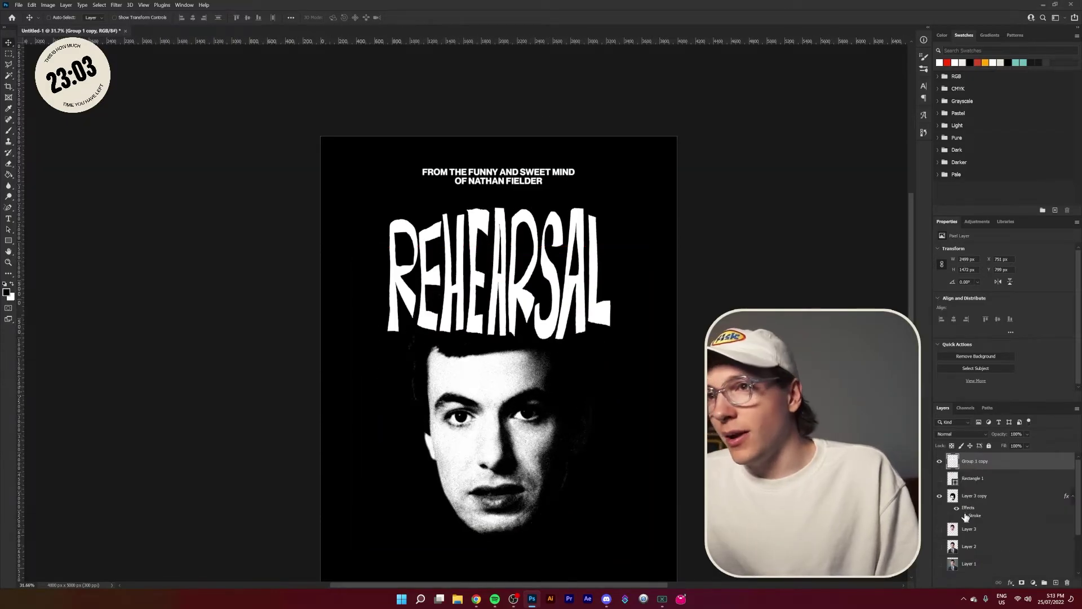
scroll(646, 403, "down", 3)
scroll(649, 403, "up", 2)
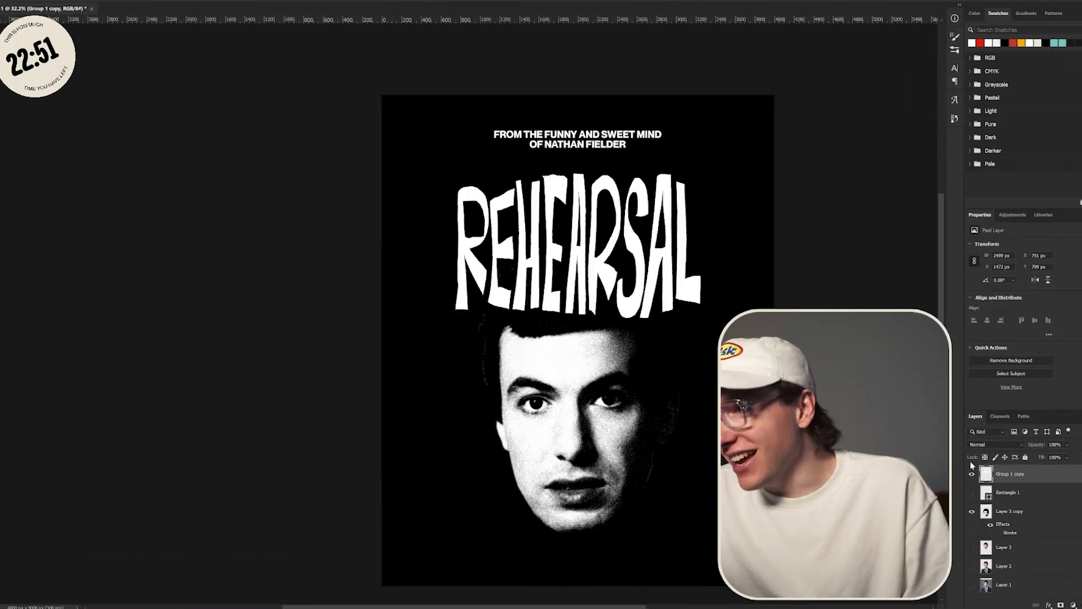
left_click(1021, 514, "ctrl")
left_click_drag(582, 406, 582, 427)
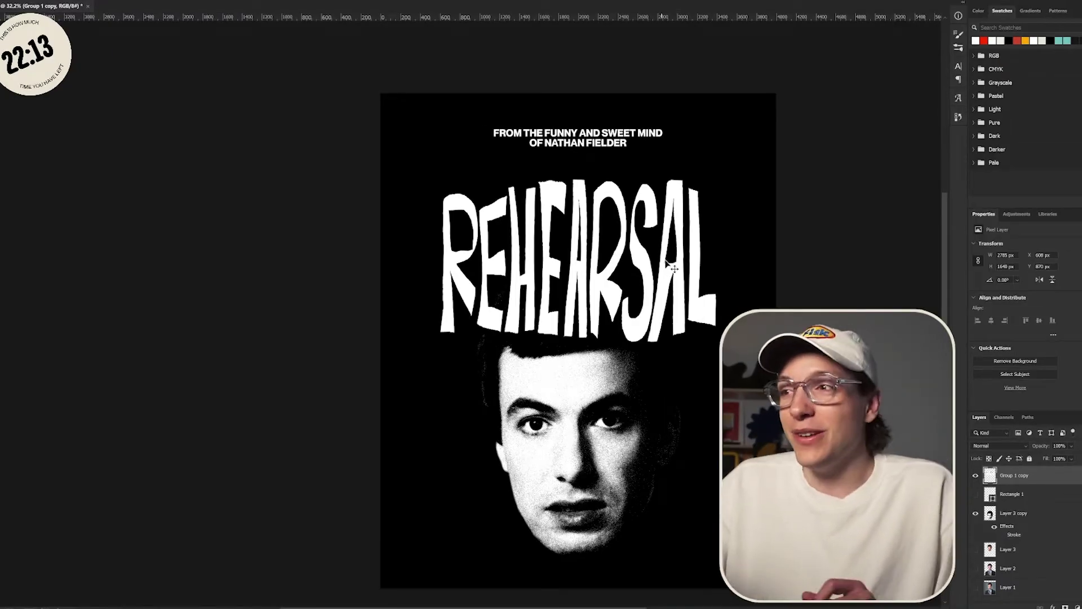
Enlarge the REHEARSAL lettering so it spans more of the poster's width, and apply the transform.
key("ctrl")
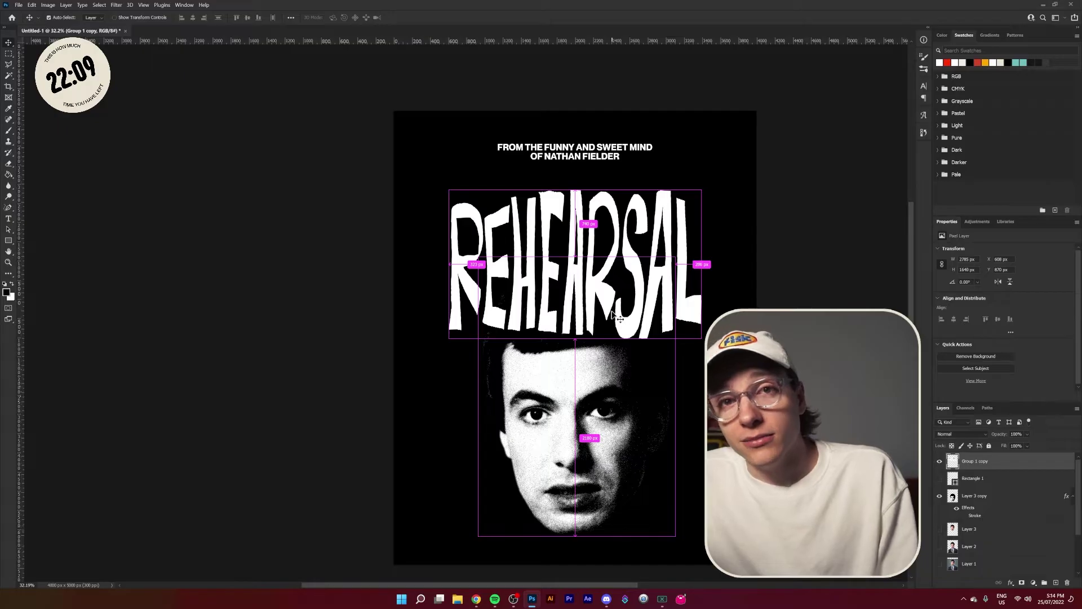
key("ctrl+t")
left_click_drag(702, 261, 724, 263)
key("Return")
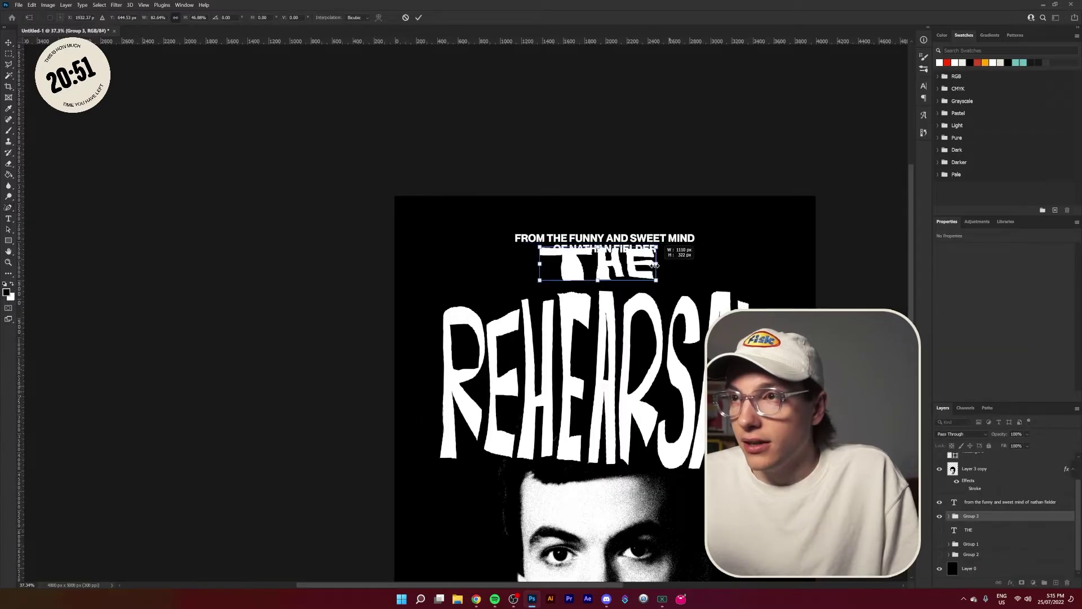
Scale down the hand-drawn THE above the REHEARSAL lettering and narrow its T to 50% width.
key("ctrl+t")
left_click_drag(562, 280, 533, 277)
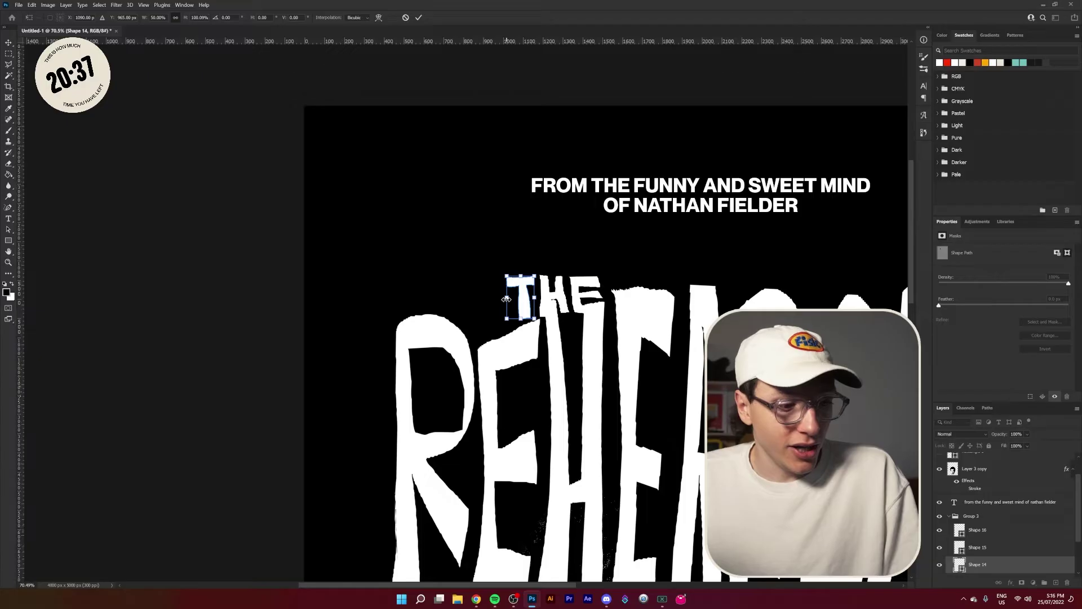
key("Return")
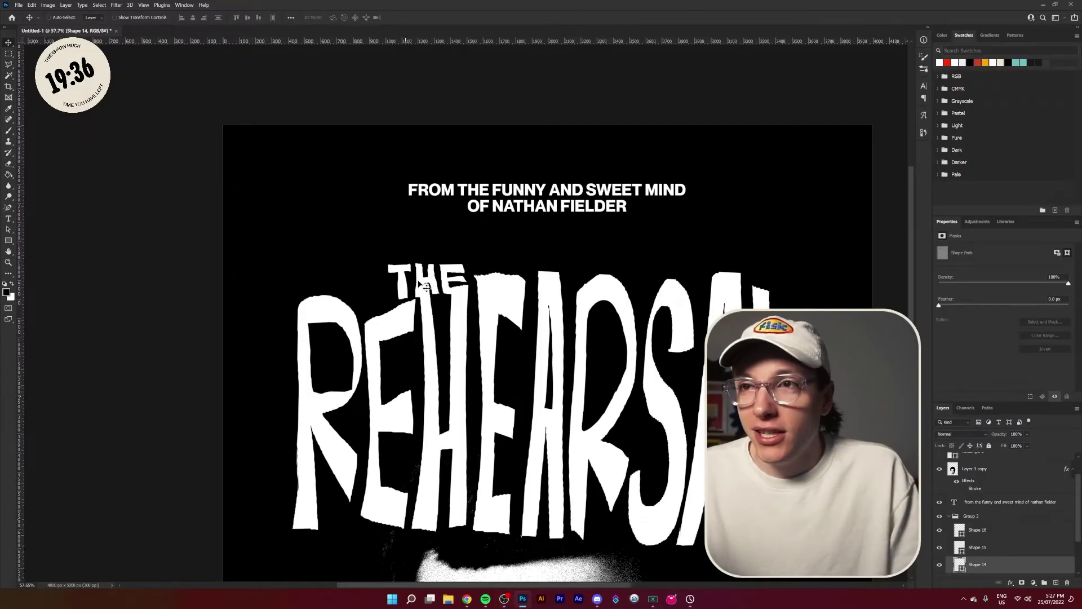
left_click_drag(409, 282, 388, 270)
key("ctrl")
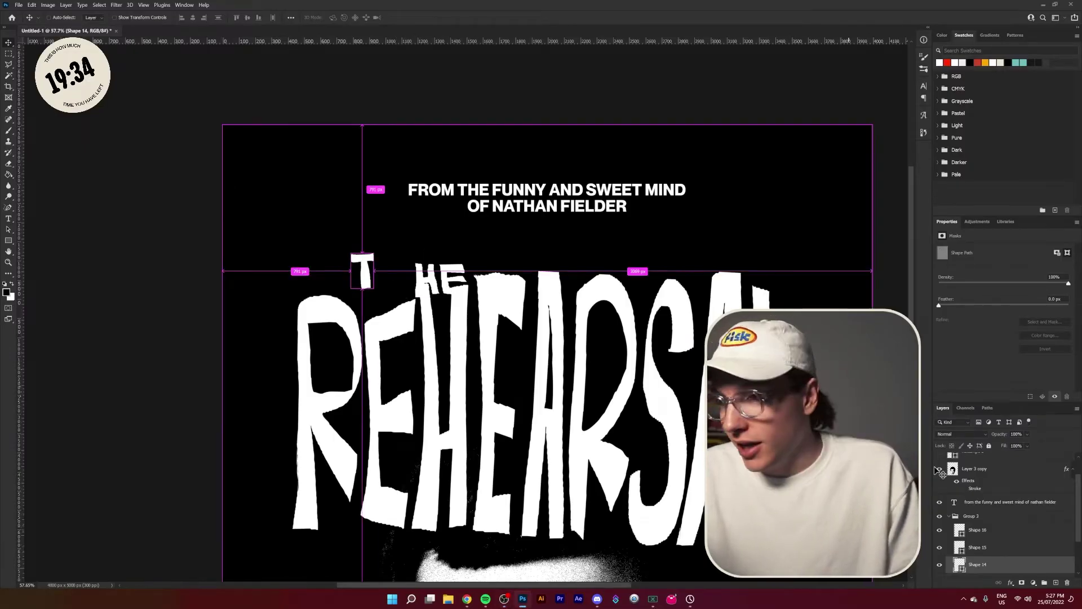
key("ctrl+z")
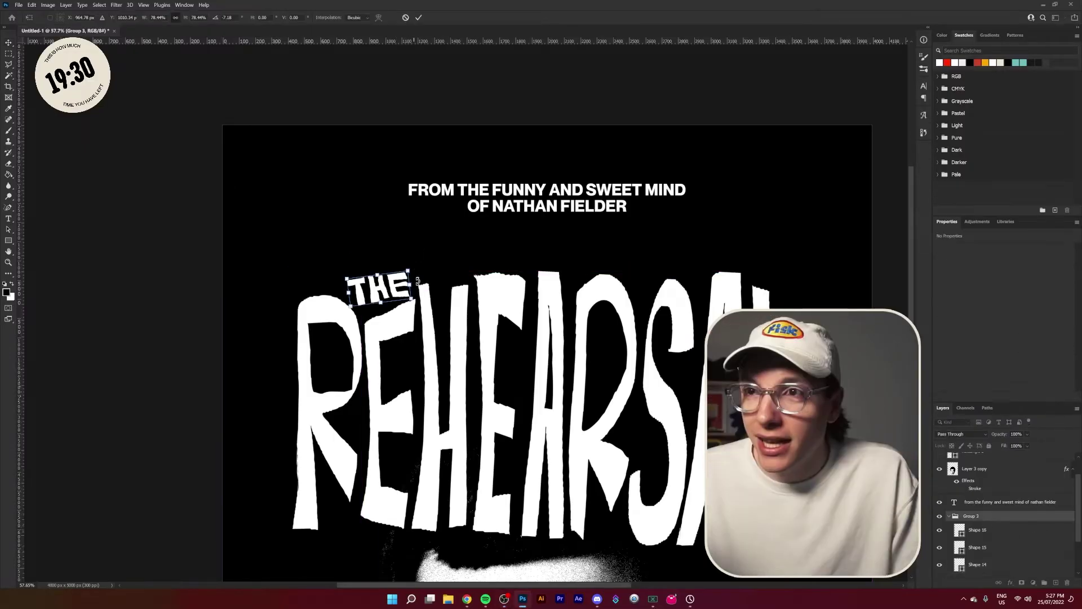
Scale the whole THE group to about 72%, tilt it about -13°, and fit it above the R and E of REHEARSAL.
left_click_drag(408, 277, 406, 280)
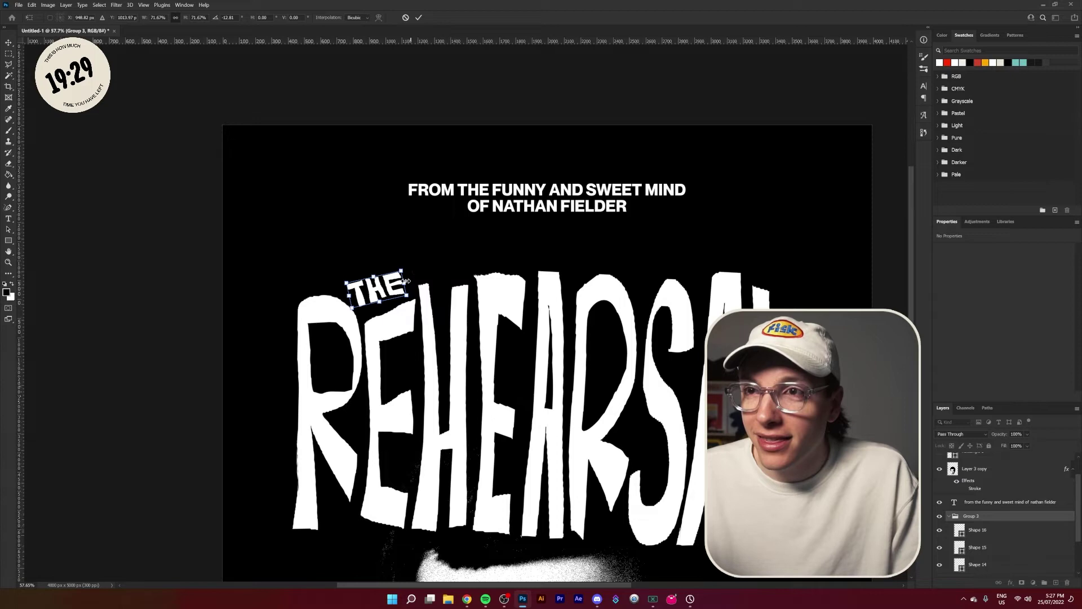
key("Return")
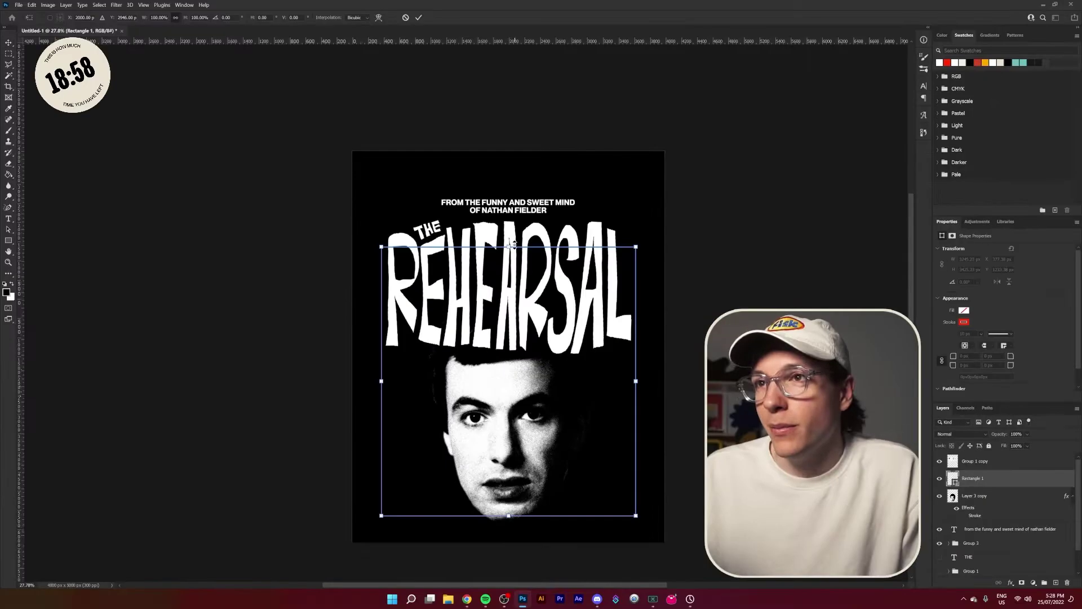
Shrink the red rectangle to about 2018 px wide and 1866 px high and place it around the lower face.
left_click_drag(509, 383, 508, 361)
key("Return")
left_click_drag(546, 408, 547, 410)
key("ctrl+t")
mouse_move(636, 451)
left_mouse_down()
mouse_move(566, 452)
mouse_move(588, 454)
left_mouse_up()
key("Return")
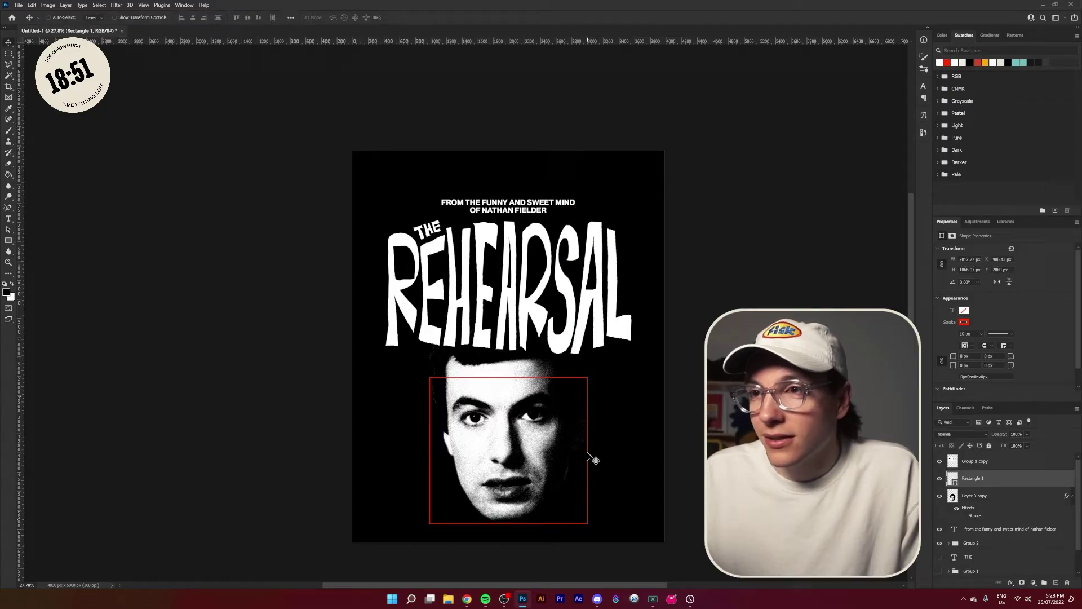
Delete the red rectangle framing the face.
scroll(598, 434, "down", 2)
key("Delete")
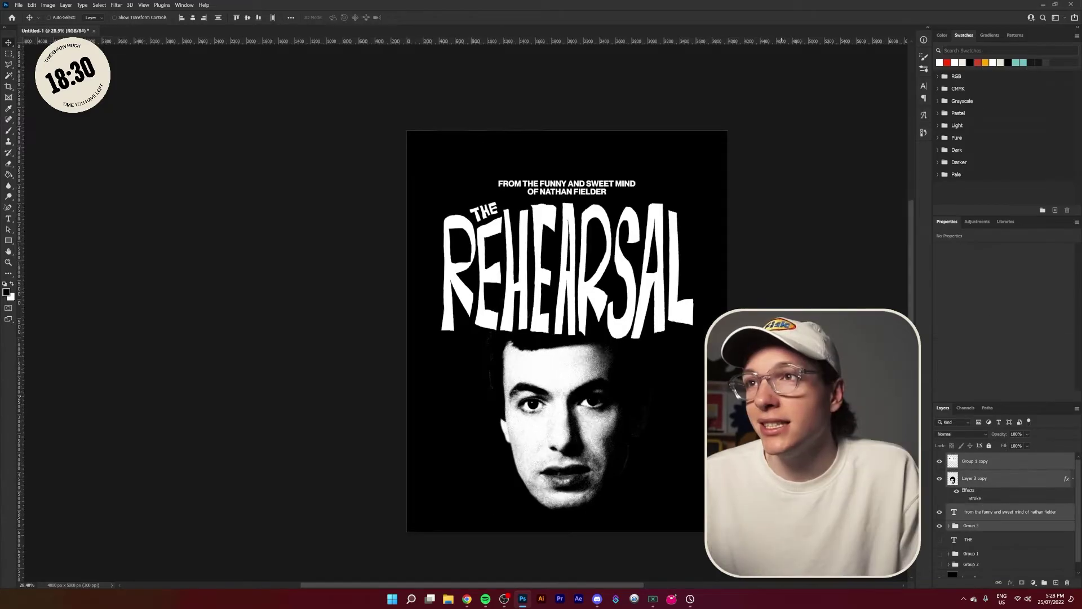
Change the duplicated tagline to "COMING SUMMER 2022" and set its font to Apple Garamond Light Regular.
scroll(830, 347, "up", 6)
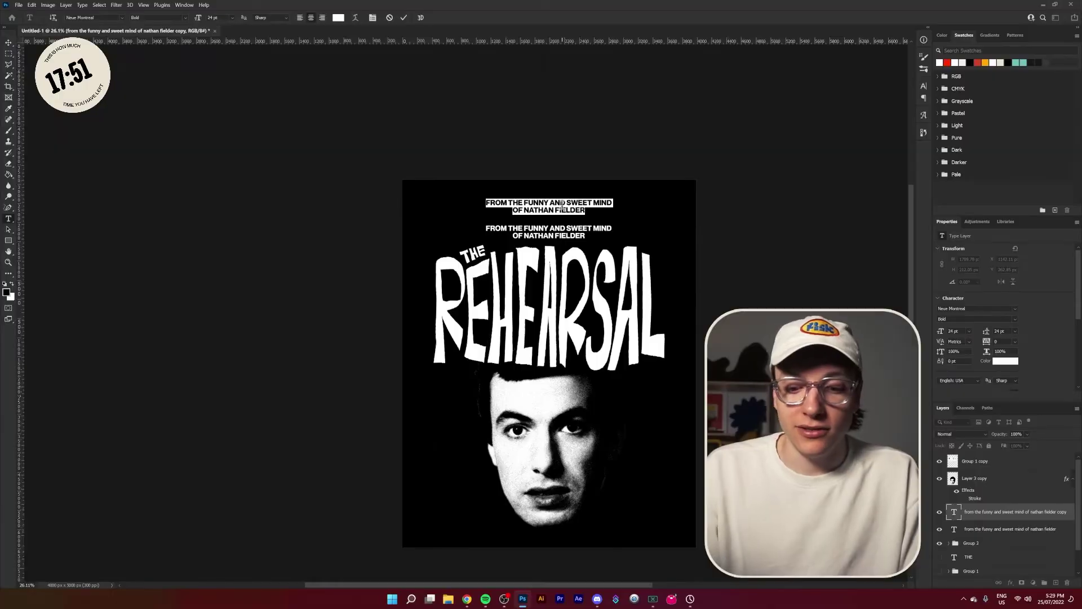
type("COMING SUMMER 2022")
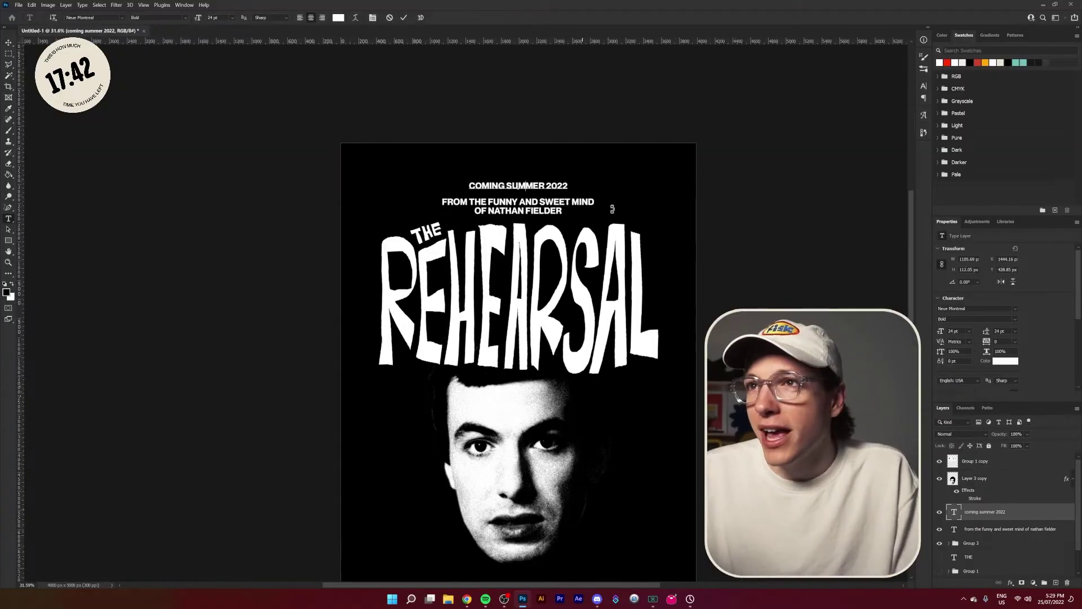
triple_click(526, 185)
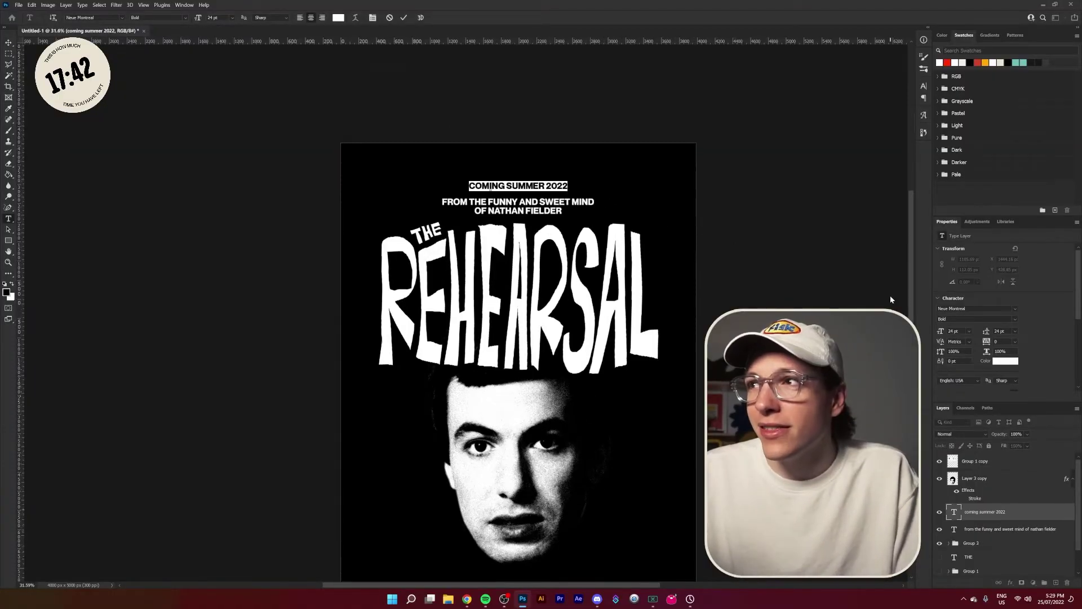
left_click(976, 308)
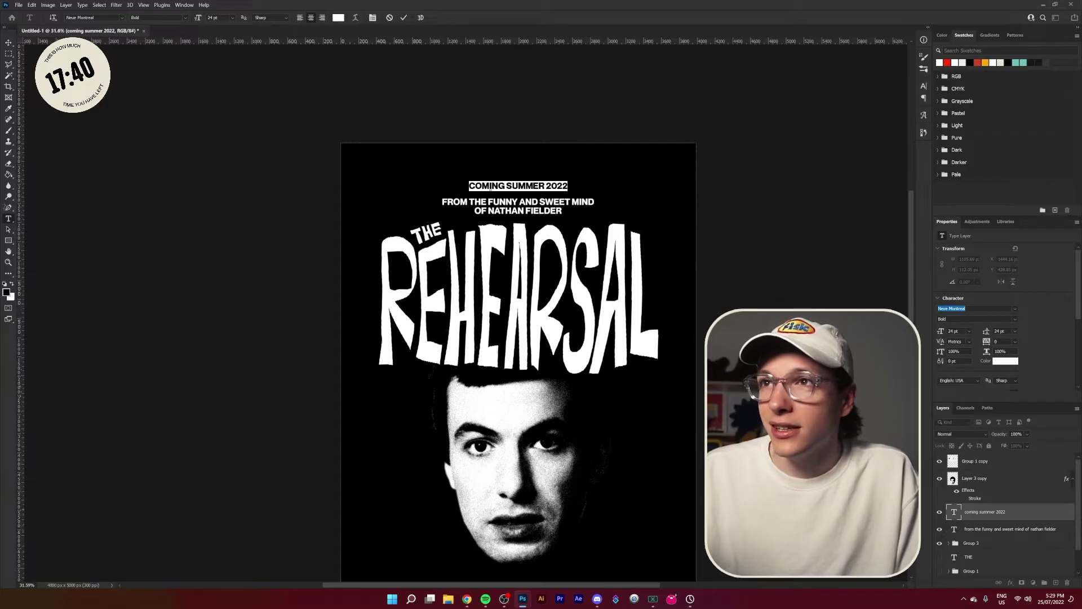
type("apple")
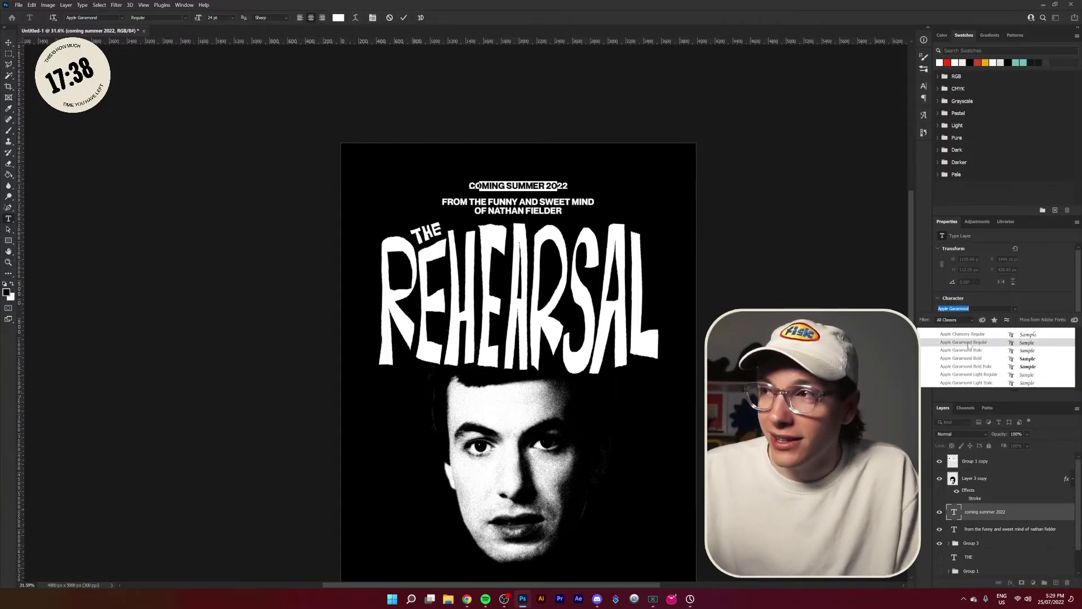
left_click(964, 376)
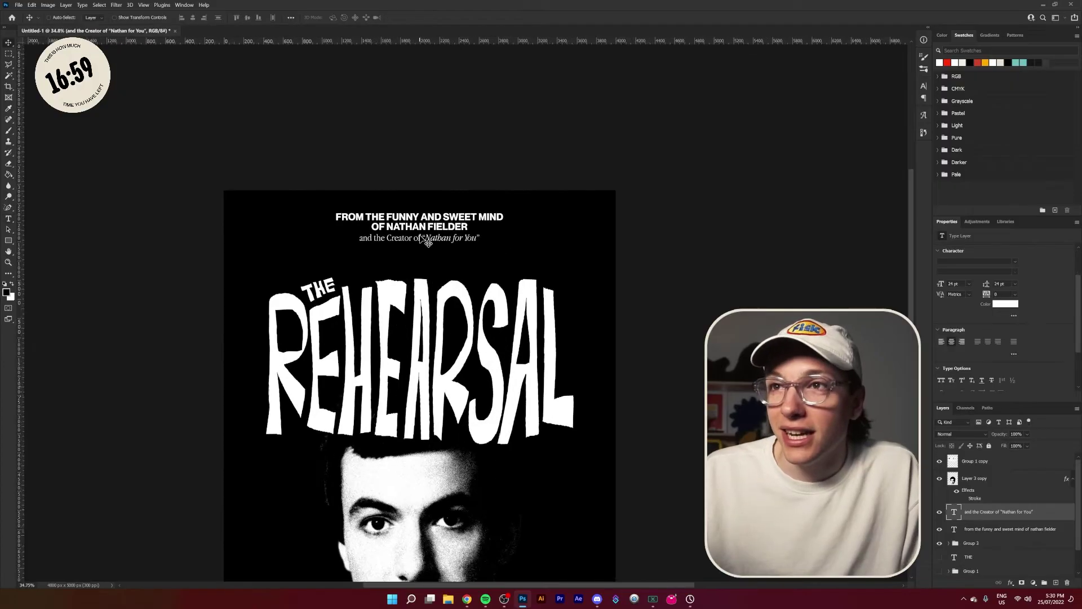
Thicken the line "and the Creator of "Nathan for You"" with a thin white outside Stroke layer style.
scroll(399, 334, "up", 5)
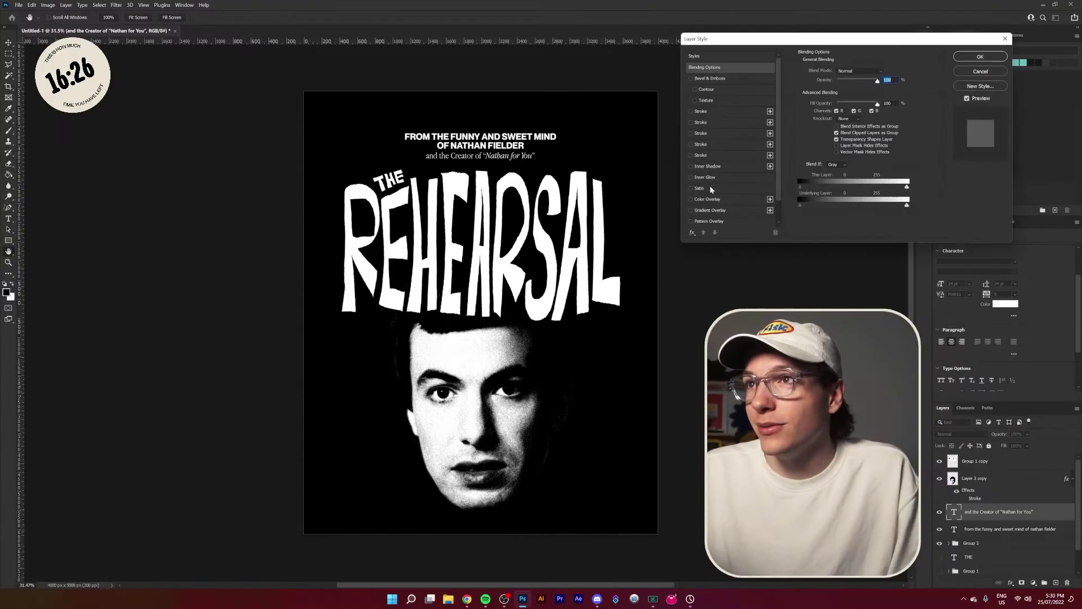
left_click(700, 112)
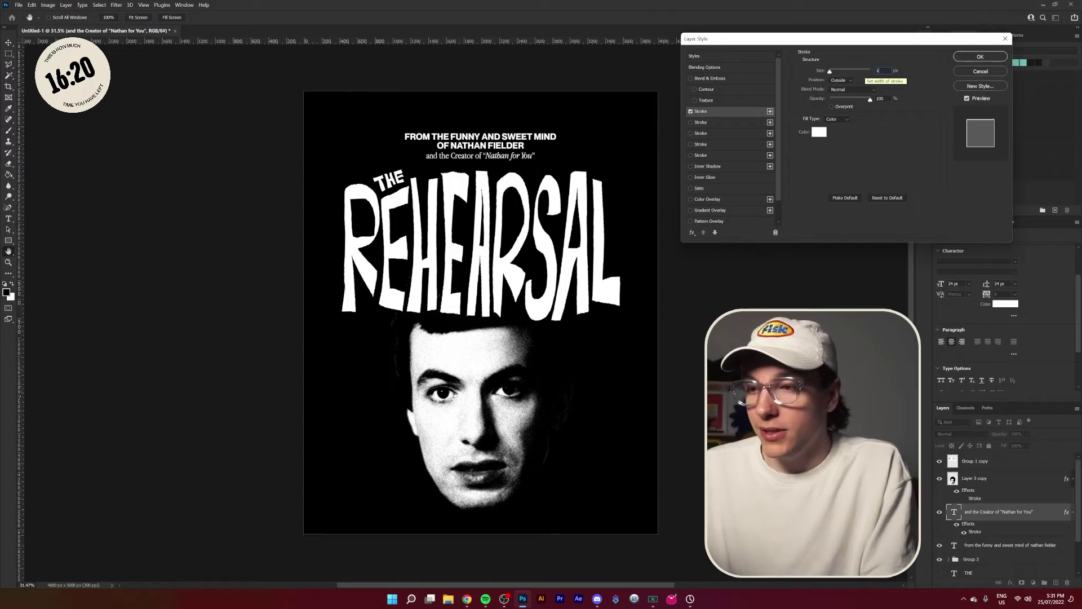
key("Return")
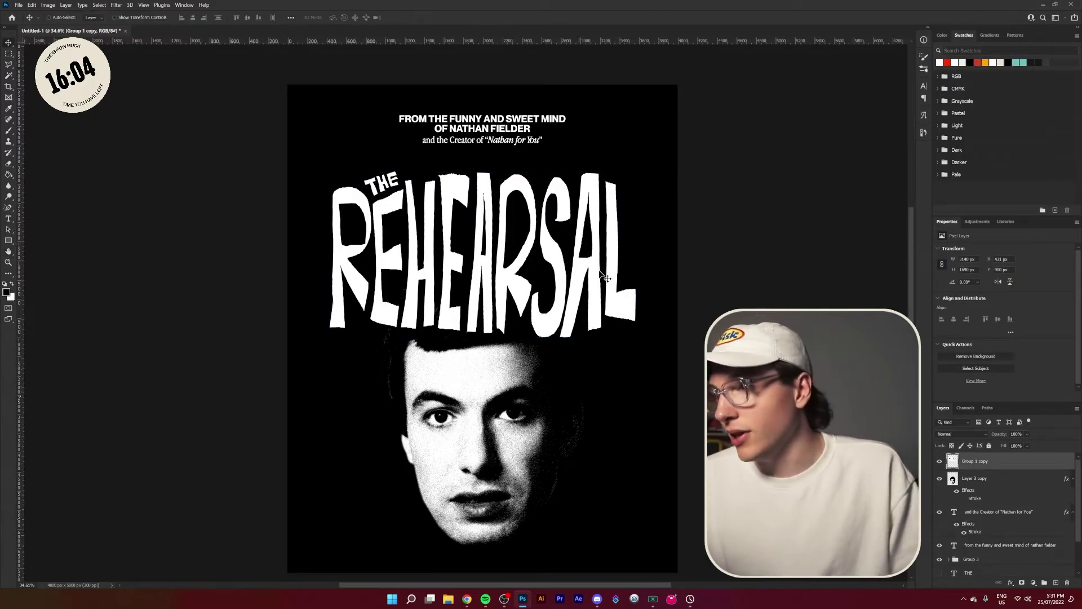
Scale the white Binge logo to about 335 px wide and place it beside the HBO Max logo in the poster's lower-left area.
key("Delete")
left_click(971, 542)
key("ctrl+t")
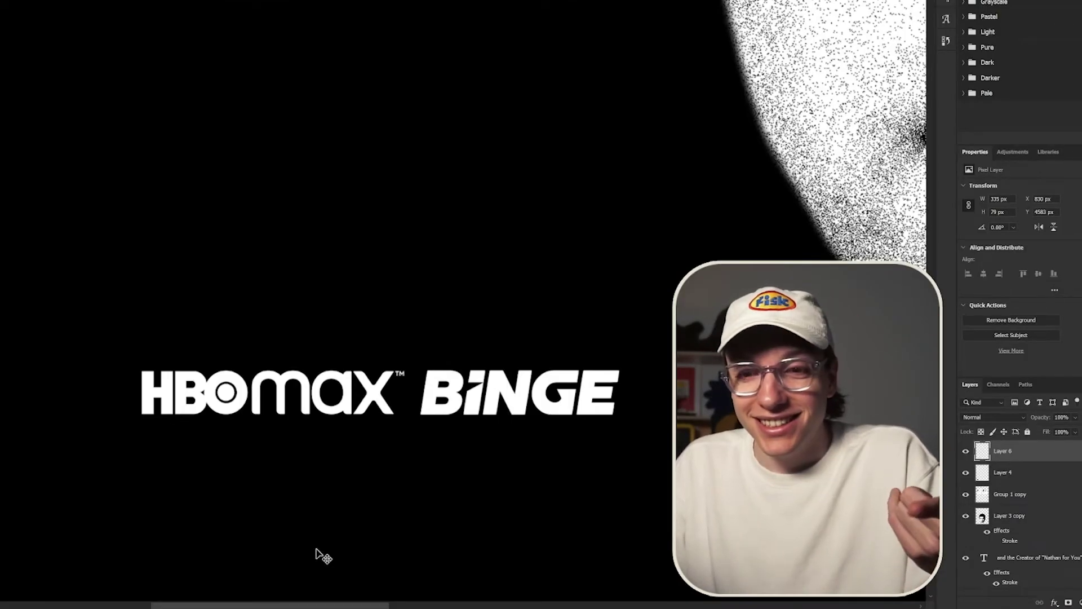
Move the white Binge logo to the poster's lower-right corner, level with the HBO Max logo.
scroll(394, 528, "down", 5)
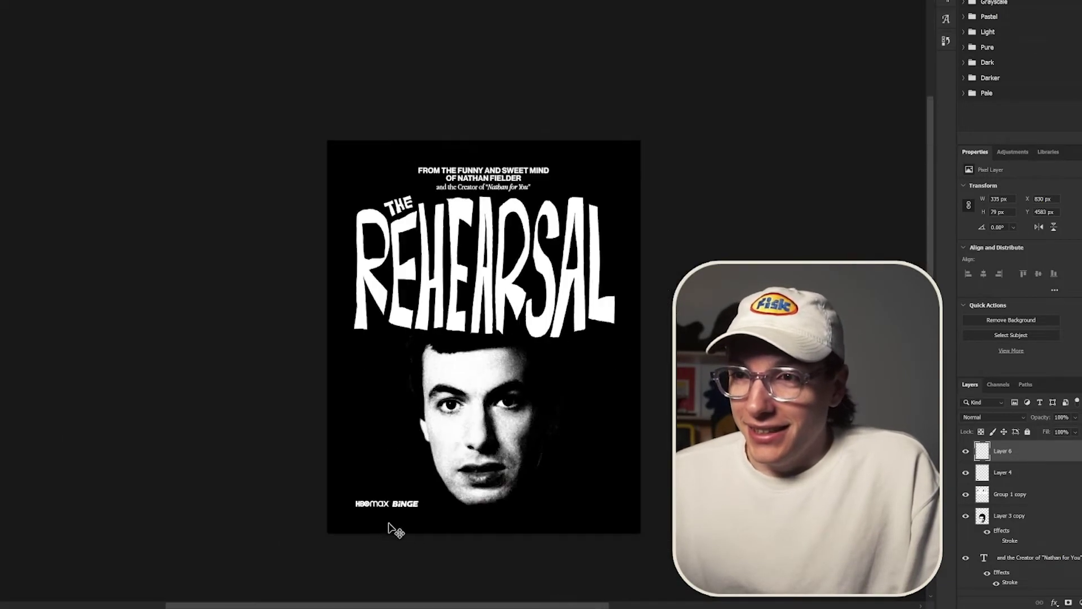
scroll(396, 530, "up", 3)
left_click_drag(382, 497, 692, 495)
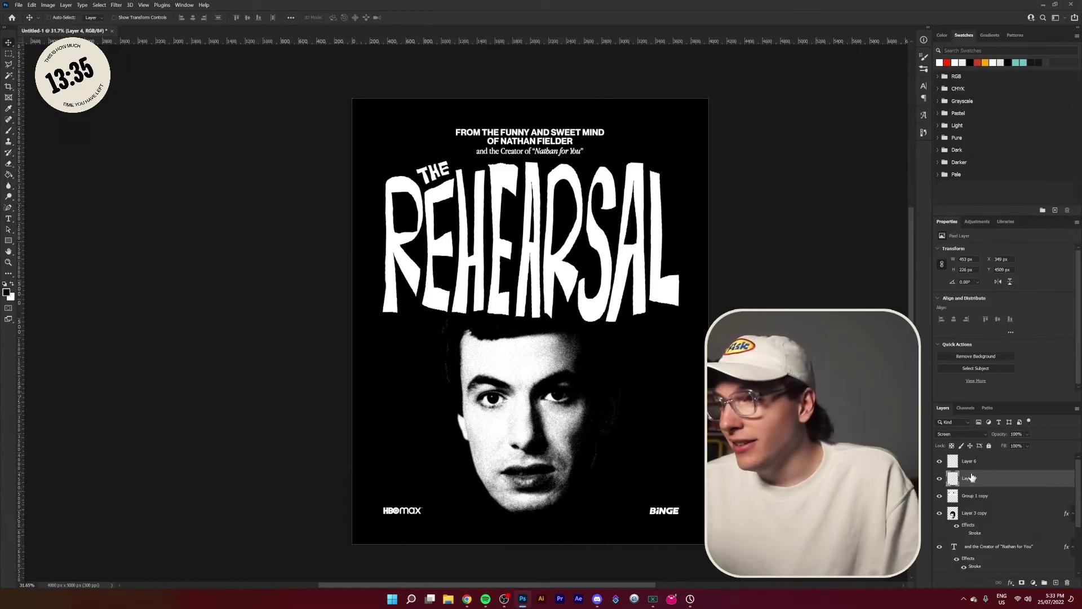
Duplicate the line "and the Creator of "Nathan for You"", retype it as "Only on" at 12 pt and place it above the HBO Max logo.
scroll(976, 479, "down", 3)
left_click(989, 481)
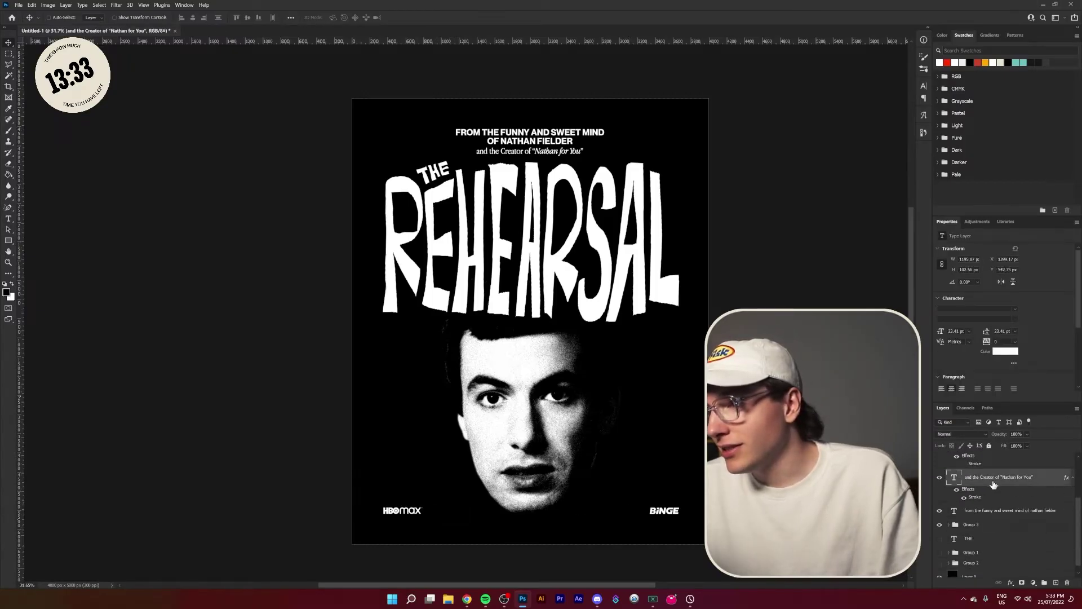
key("ctrl+j")
left_click_drag(572, 308, 535, 544)
scroll(393, 539, "up", 2)
scroll(420, 475, "up", 1)
double_click(441, 455)
type("Only on")
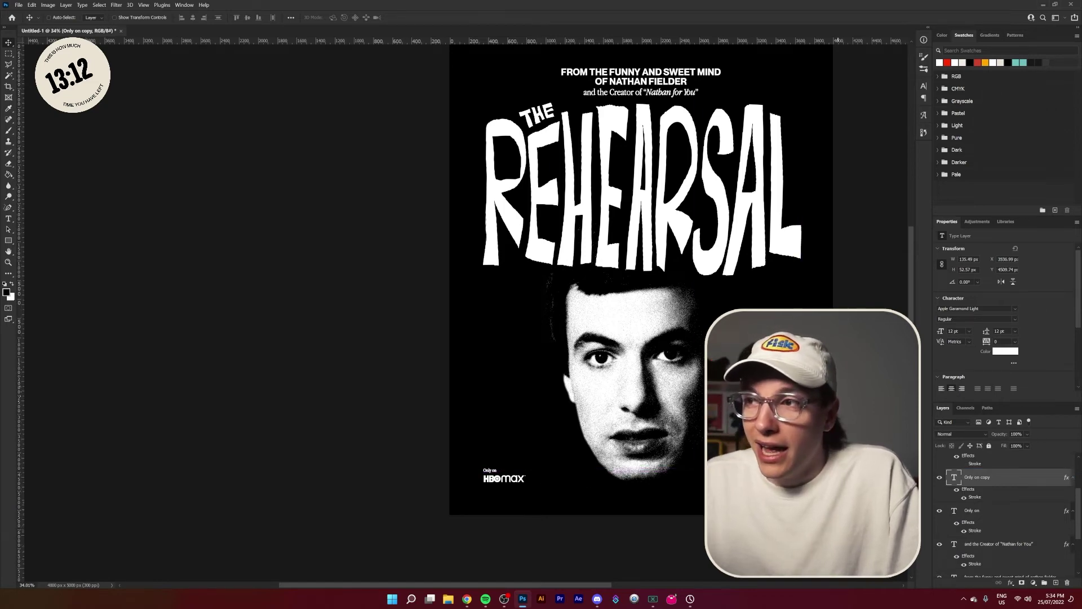
scroll(789, 468, "up", 3)
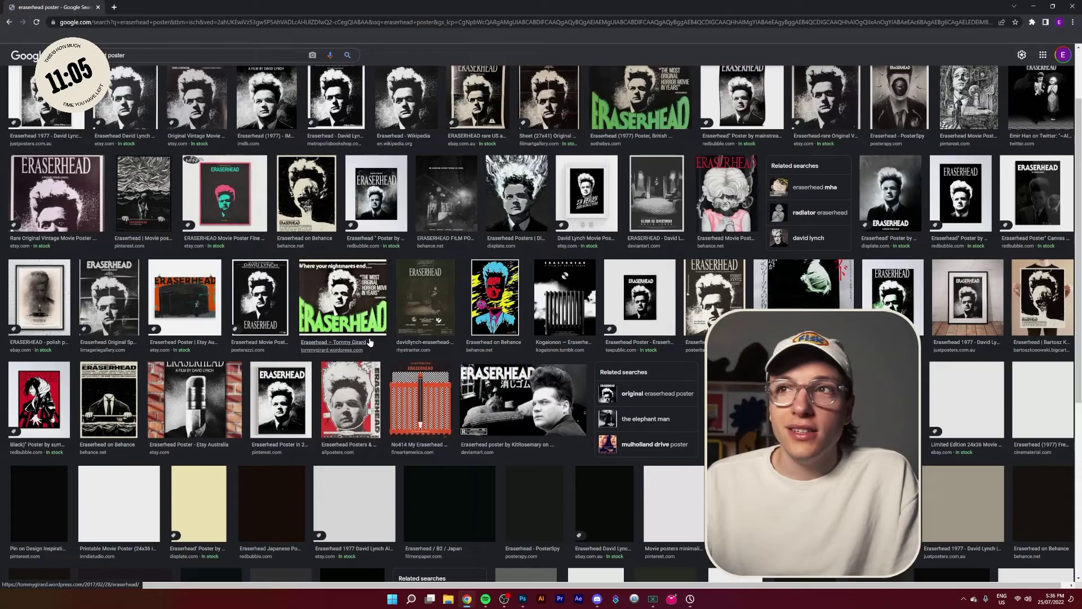
Examine several Eraserhead posters in the image search results as references for the lighting and grain around the head.
scroll(183, 246, "up", 3)
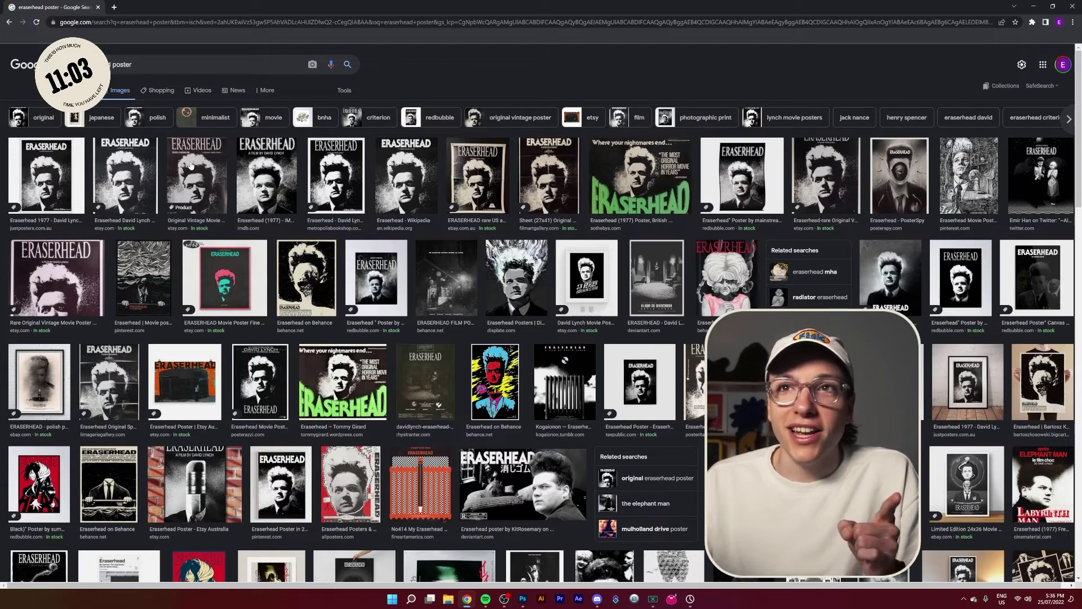
left_click(191, 165)
key("Right")
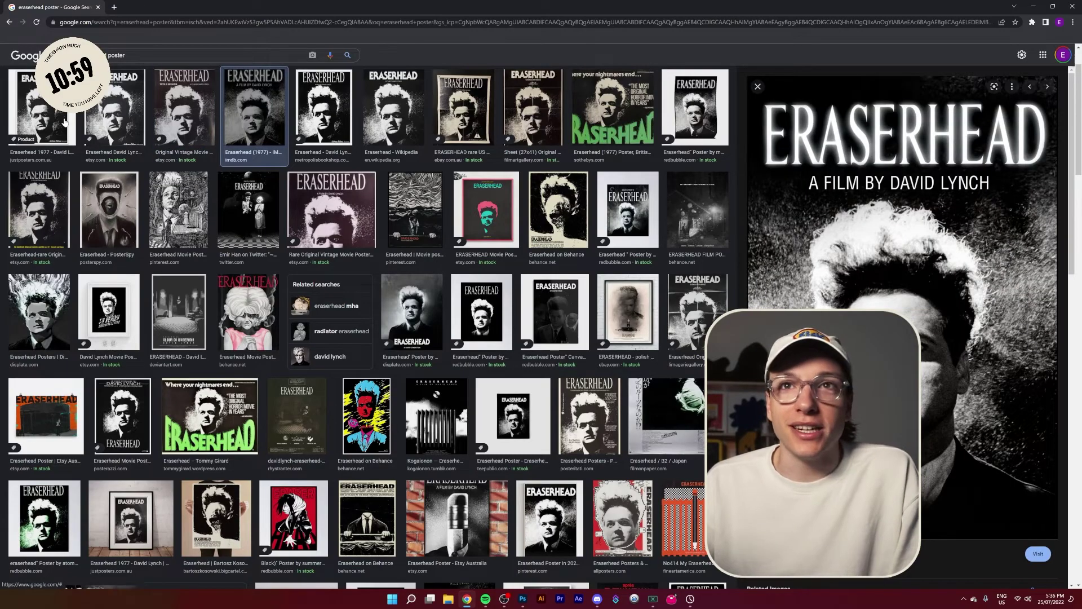
left_click(64, 122)
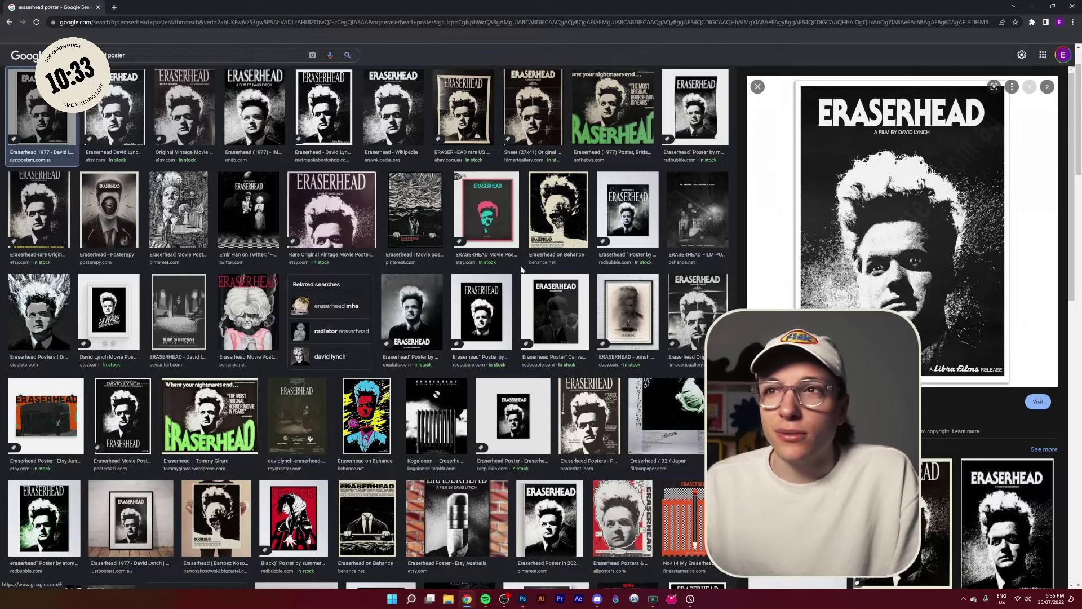
left_click(390, 129)
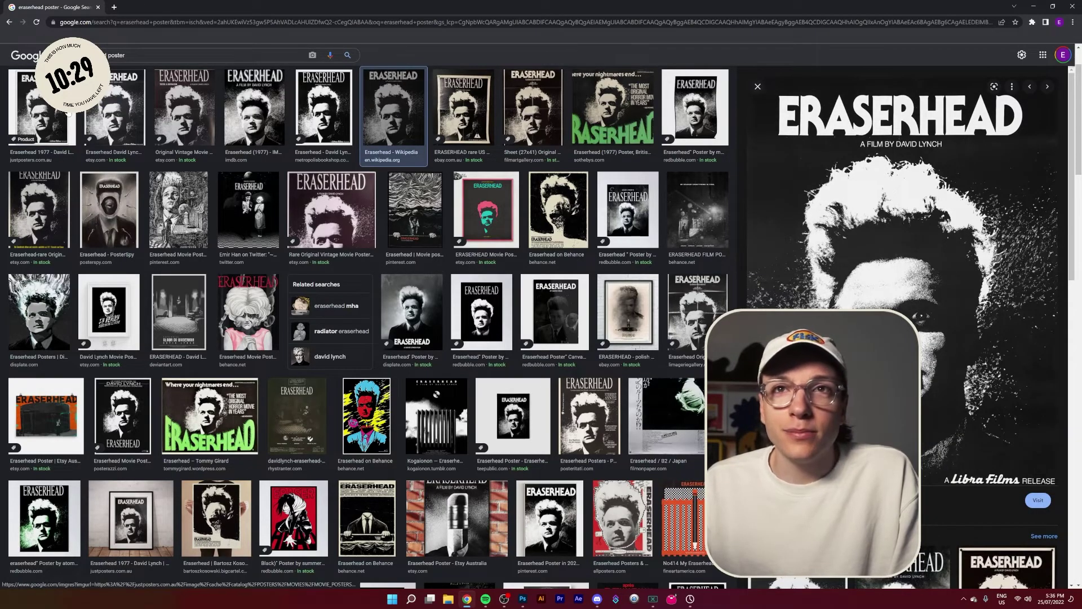
left_click(42, 107)
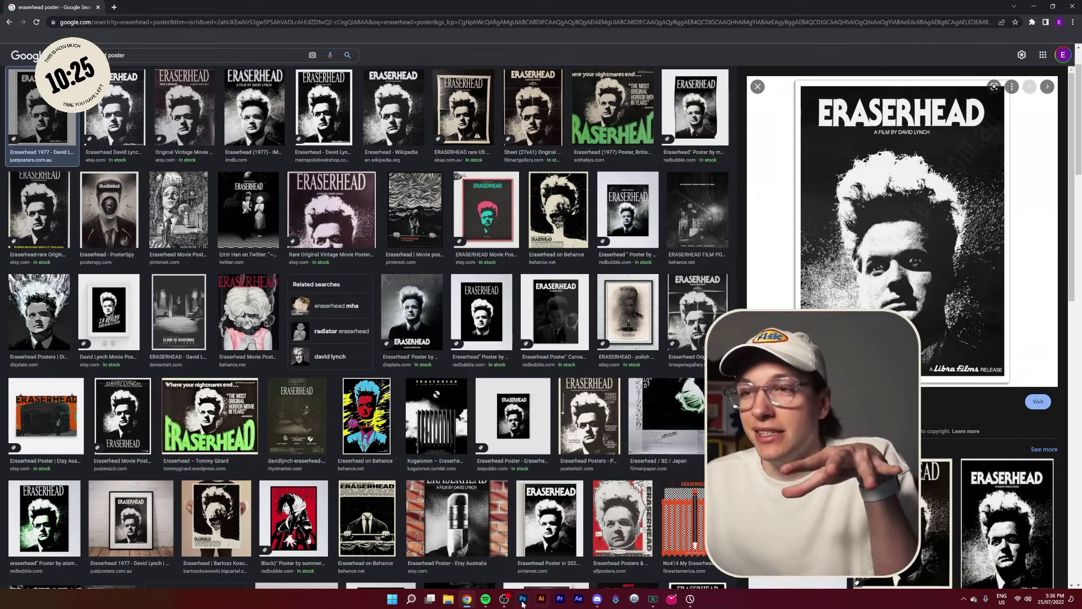
Switch back to Photoshop and add an empty layer between the head and the black background.
left_click(524, 599)
scroll(497, 468, "down", 3)
scroll(507, 463, "up", 2)
right_click(517, 460)
key("Escape")
left_click(1001, 539)
key("ctrl+shift+alt+n")
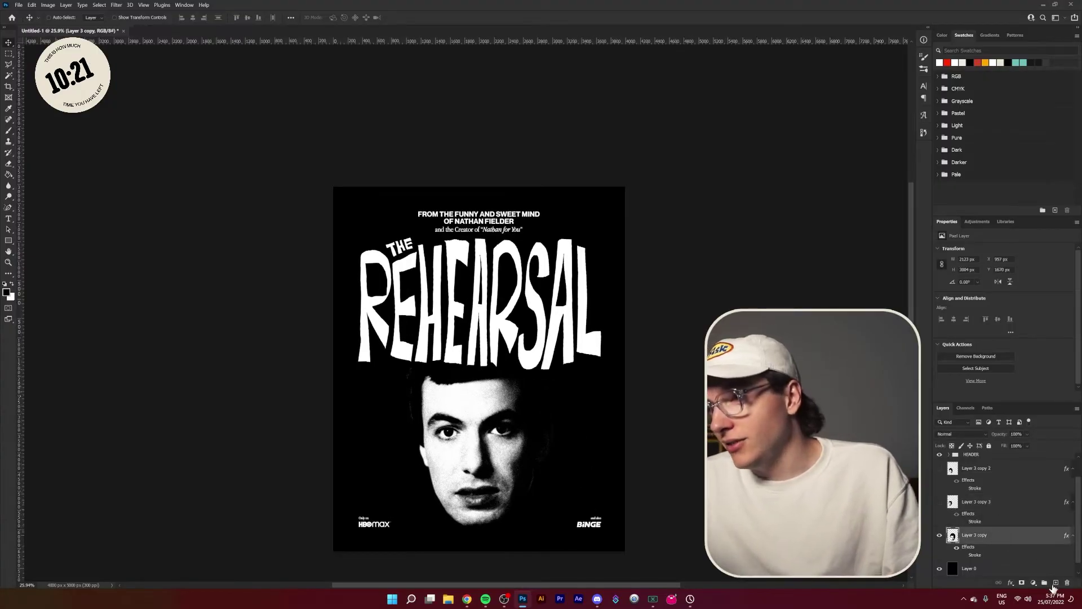
left_click_drag(981, 540, 977, 571)
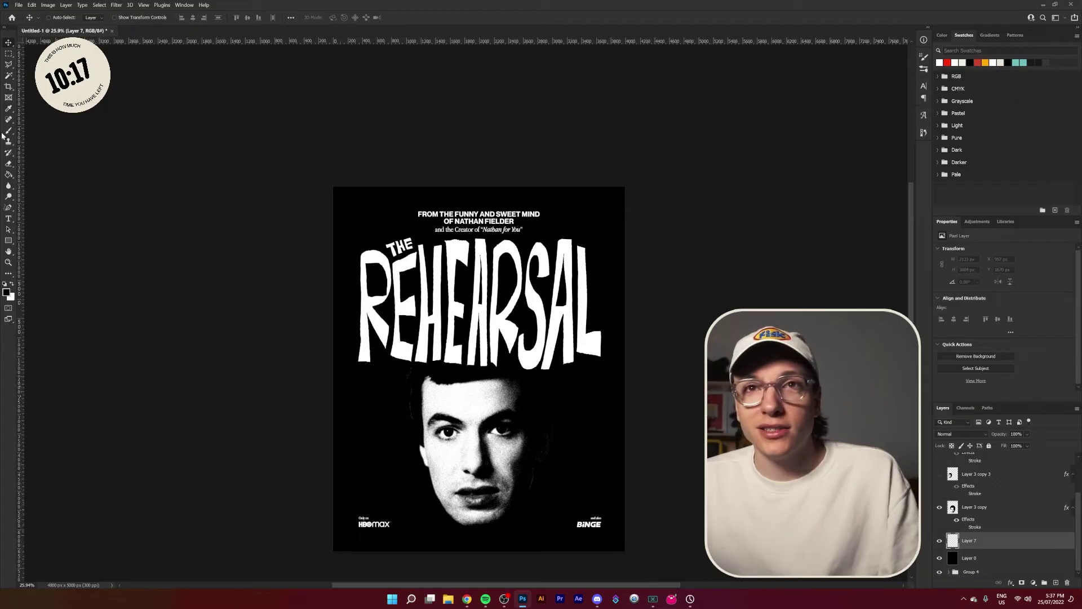
Paint a soft white glow behind the head on the new layer with the Brush tool.
left_click(13, 286)
mouse_move(394, 429)
left_mouse_down()
mouse_move(470, 497)
mouse_move(434, 470)
mouse_move(541, 455)
mouse_move(540, 429)
mouse_move(544, 485)
left_mouse_up()
key("ctrl+z")
mouse_move(394, 395)
left_mouse_down()
mouse_move(406, 428)
mouse_move(395, 417)
mouse_move(479, 474)
mouse_move(542, 395)
mouse_move(491, 468)
mouse_move(529, 374)
mouse_move(548, 420)
left_mouse_up()
Warp the white glow so it tapers in around the jaw and curves just beneath the chin.
left_click(32, 5)
mouse_move(69, 187)
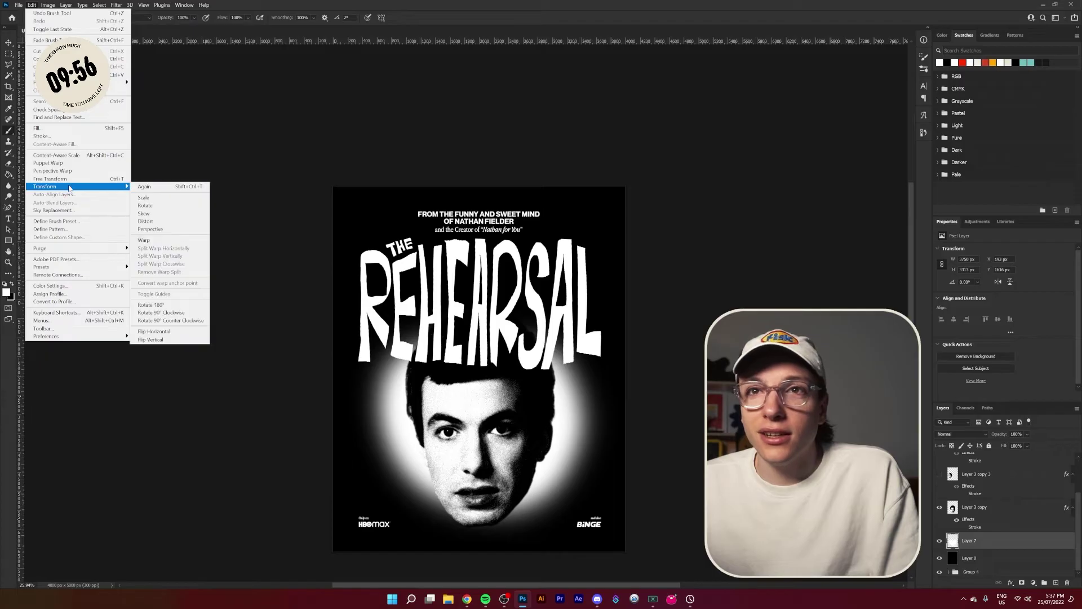
left_click(143, 241)
left_click_drag(428, 451, 467, 498)
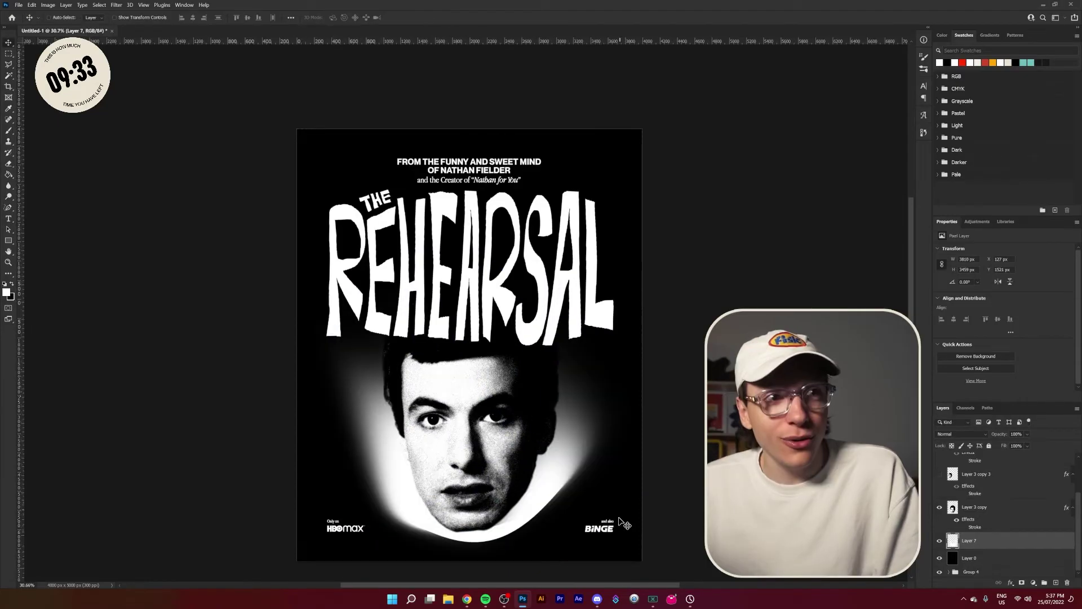
key("ctrl+0")
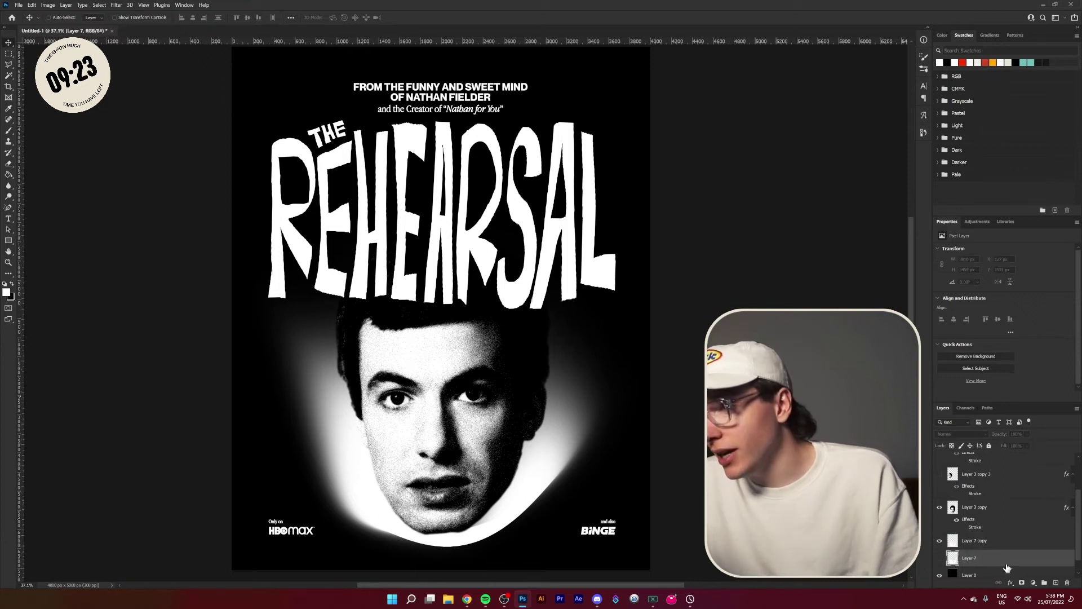
Duplicate the glow and black background layers and merge the copies into one layer.
key("ctrl+j")
left_click_drag(977, 542, 972, 540)
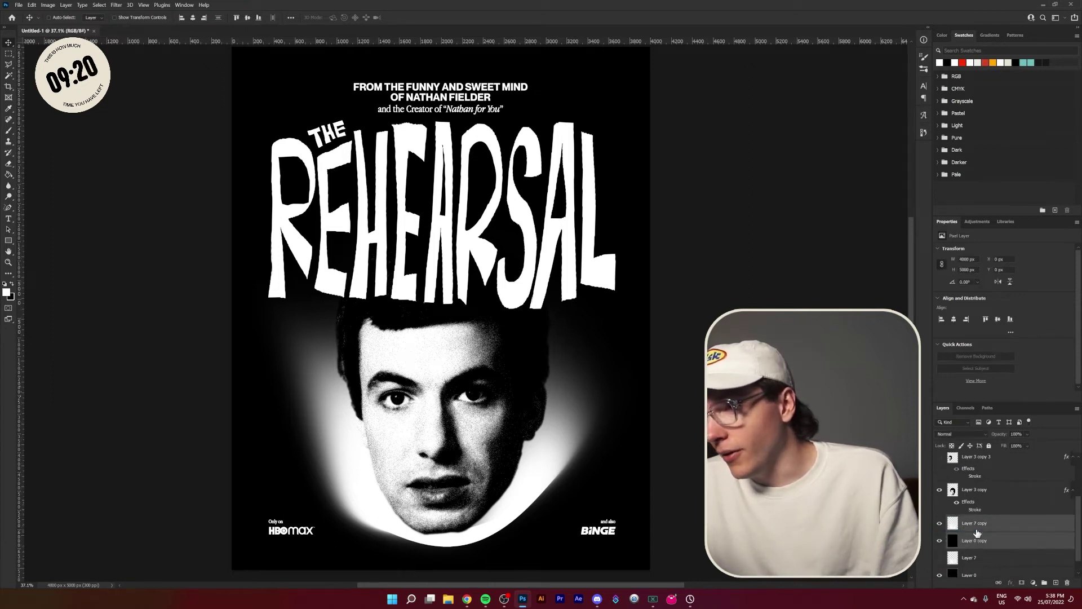
right_click(965, 538)
left_click(985, 420)
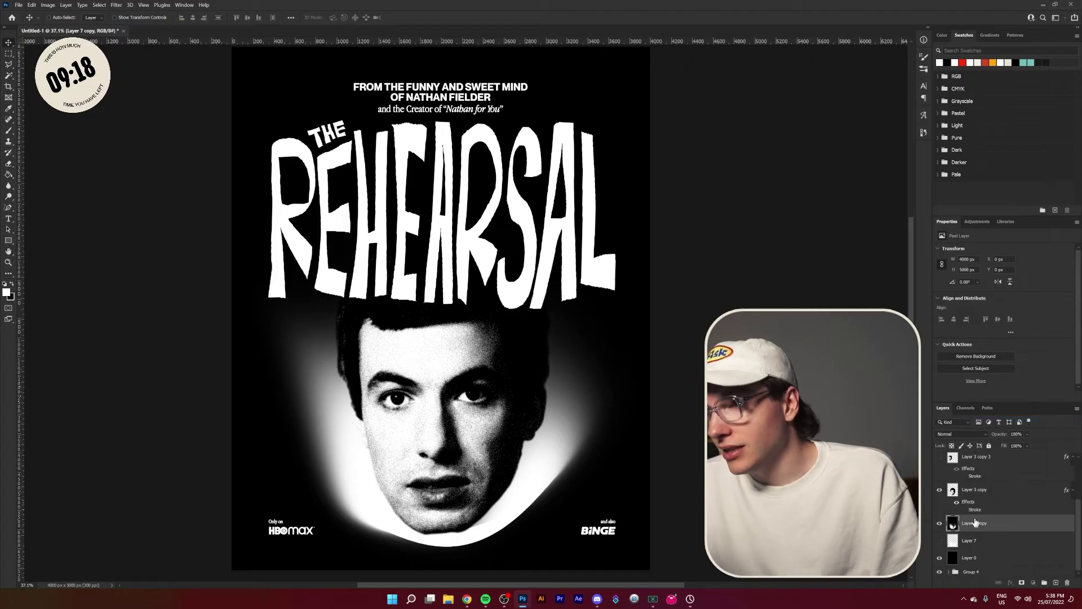
Add 23.95% Gaussian monochromatic noise to the merged glow layer.
left_click(117, 4)
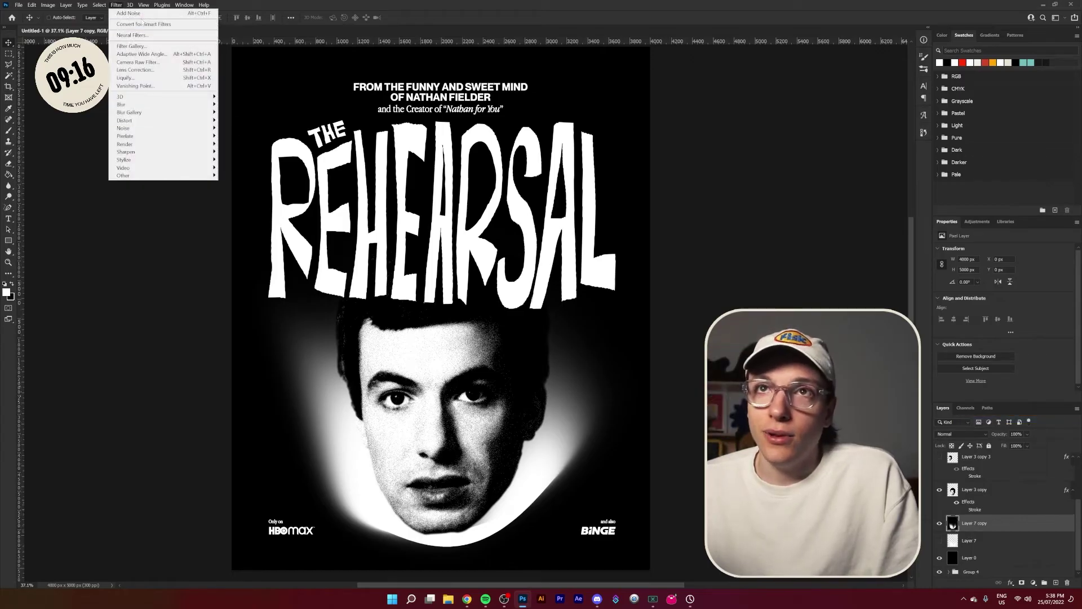
mouse_move(155, 128)
left_click(239, 129)
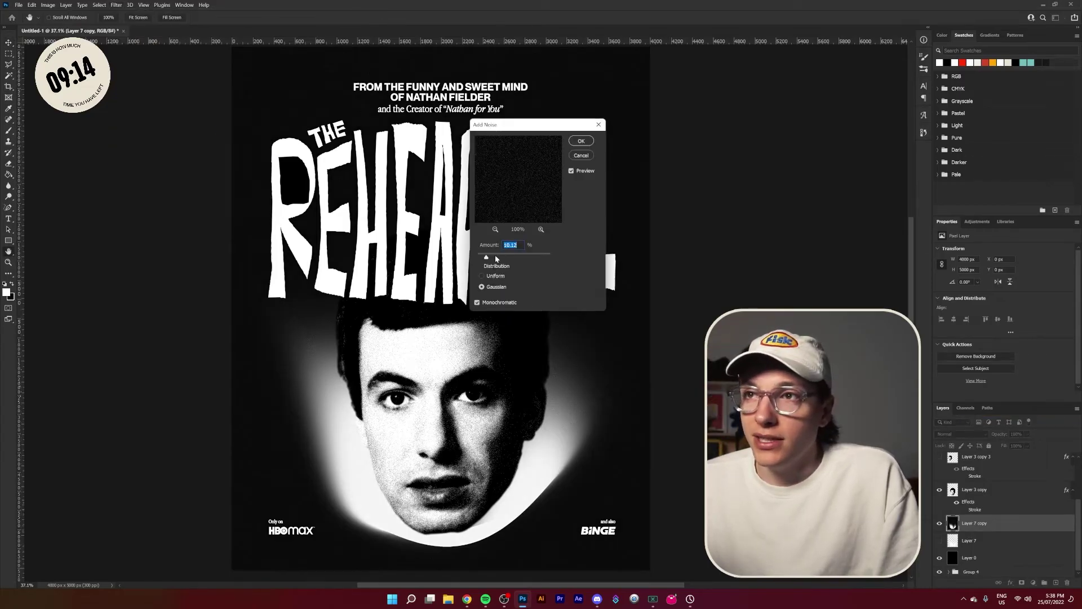
left_click_drag(492, 257, 504, 259)
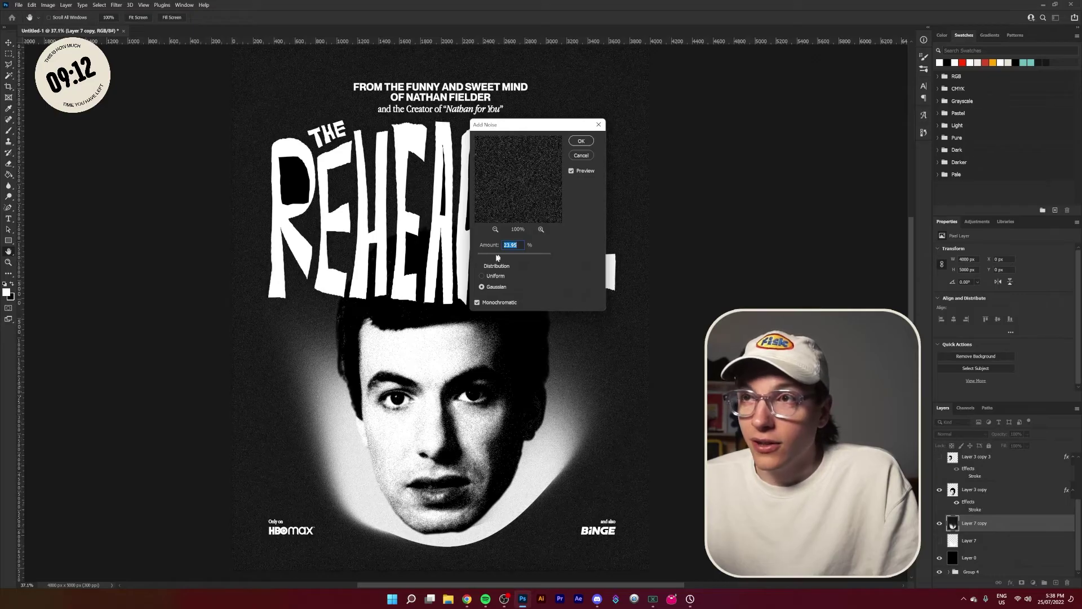
left_click(582, 141)
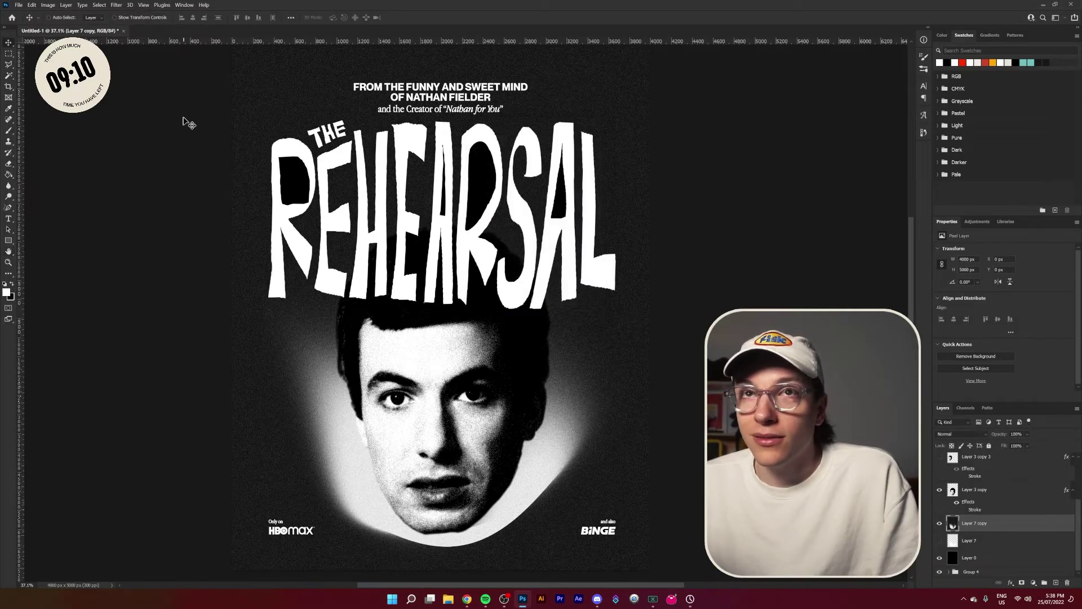
Apply a Threshold adjustment to the noisy glow layer to turn it into pure black-and-white grain.
left_click(48, 5)
mouse_move(85, 24)
left_click(164, 133)
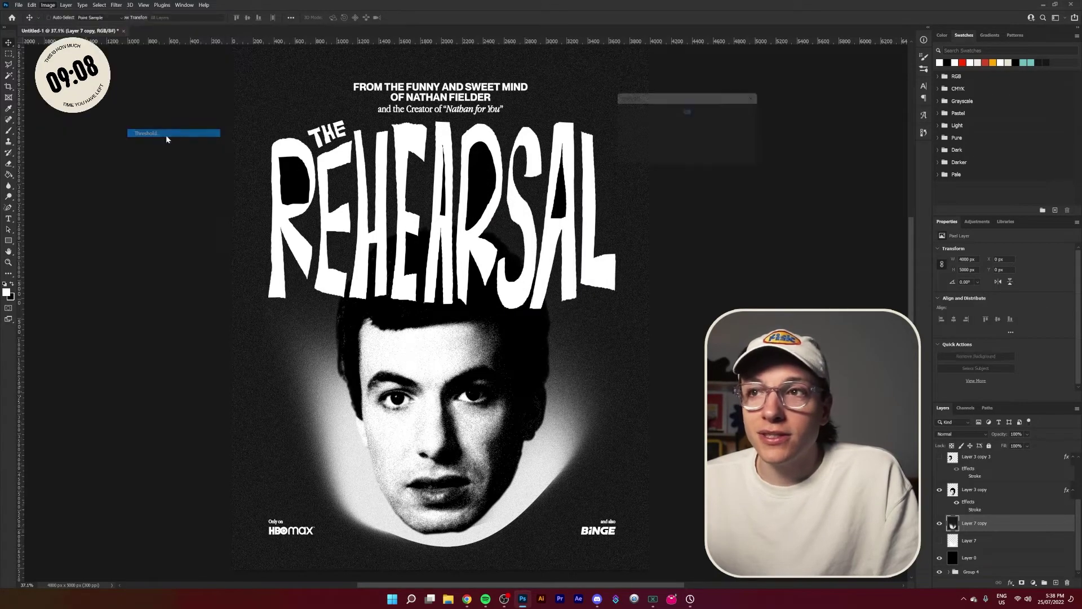
mouse_move(674, 167)
left_mouse_down()
mouse_move(718, 165)
mouse_move(664, 170)
mouse_move(696, 170)
mouse_move(685, 173)
left_mouse_up()
left_click(750, 111)
key("v")
Redo the noise and threshold on the merged glow layer so that white grain covers the whole black background.
scroll(465, 537, "up", 3)
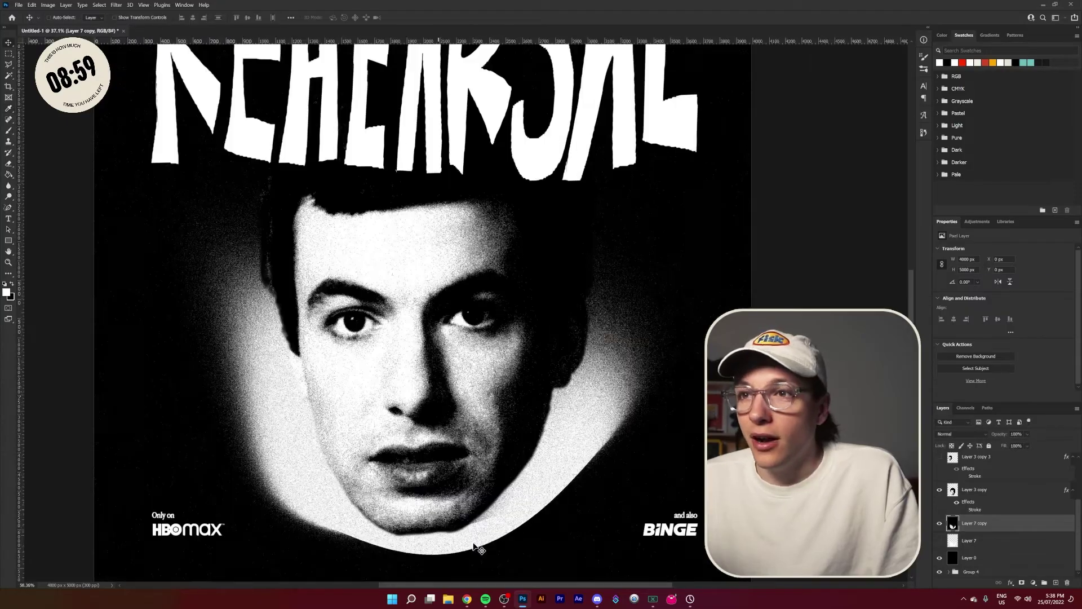
scroll(466, 536, "down", 5)
scroll(466, 536, "up", 3)
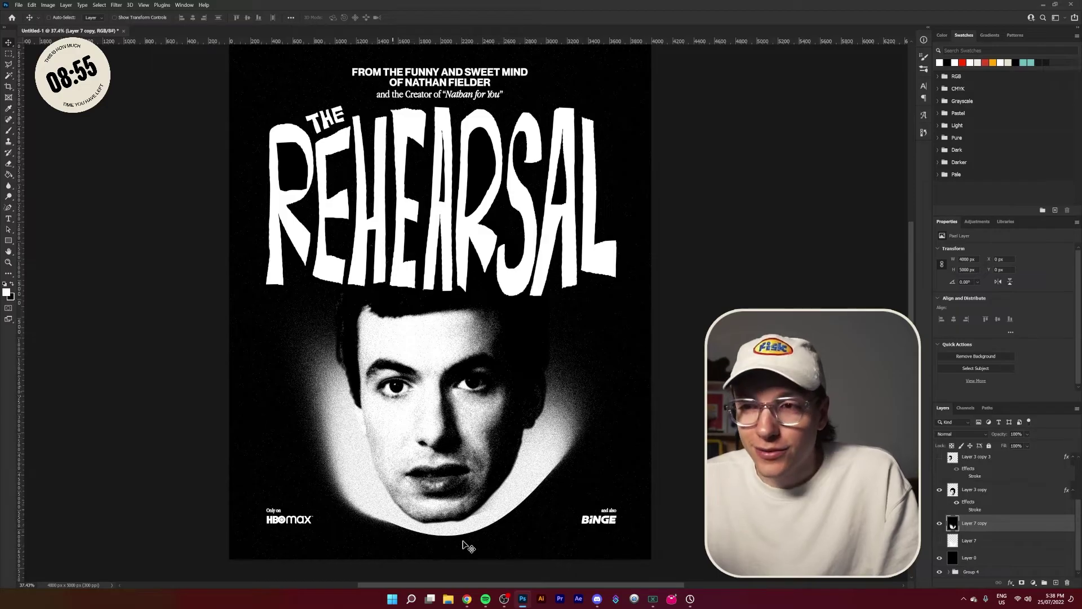
left_click_drag(465, 536, 470, 481)
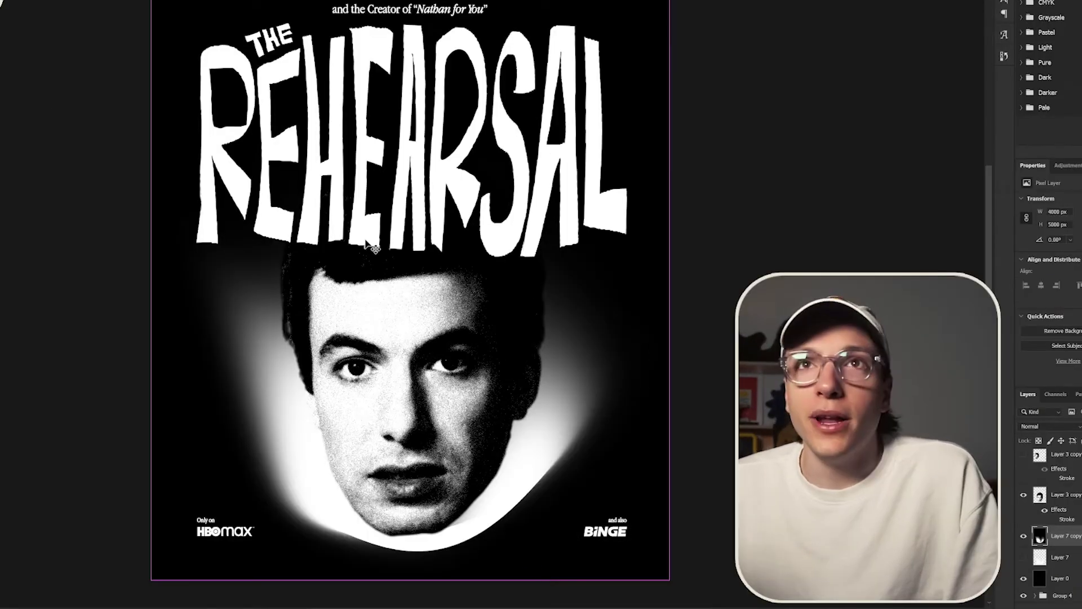
left_click(116, 5)
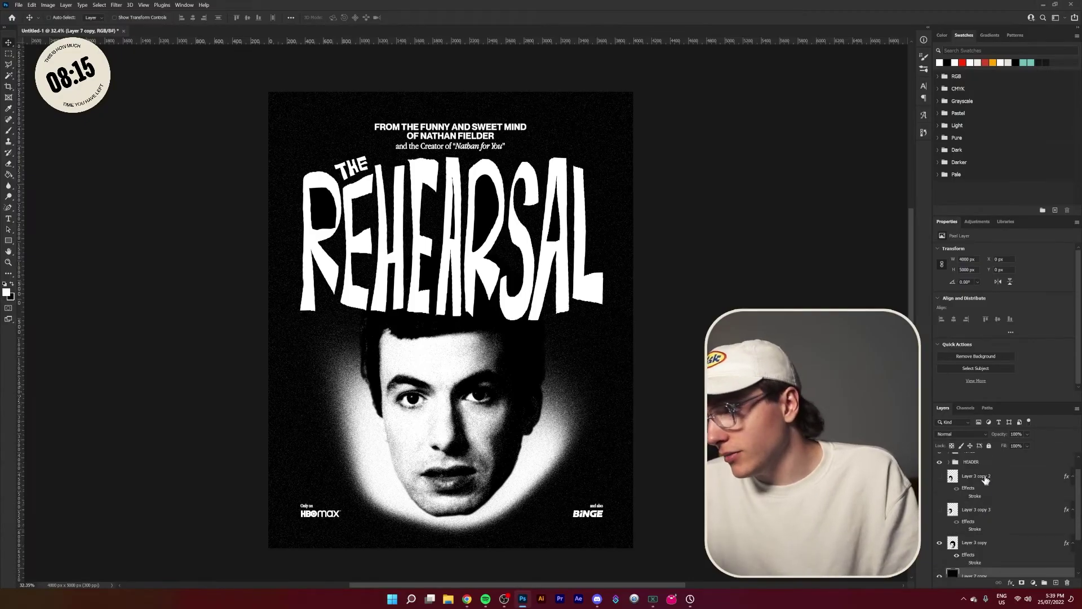
Duplicate the TITLE group and merge the copy into a single layer on a black background.
left_click(986, 479)
scroll(984, 478, "up", 1)
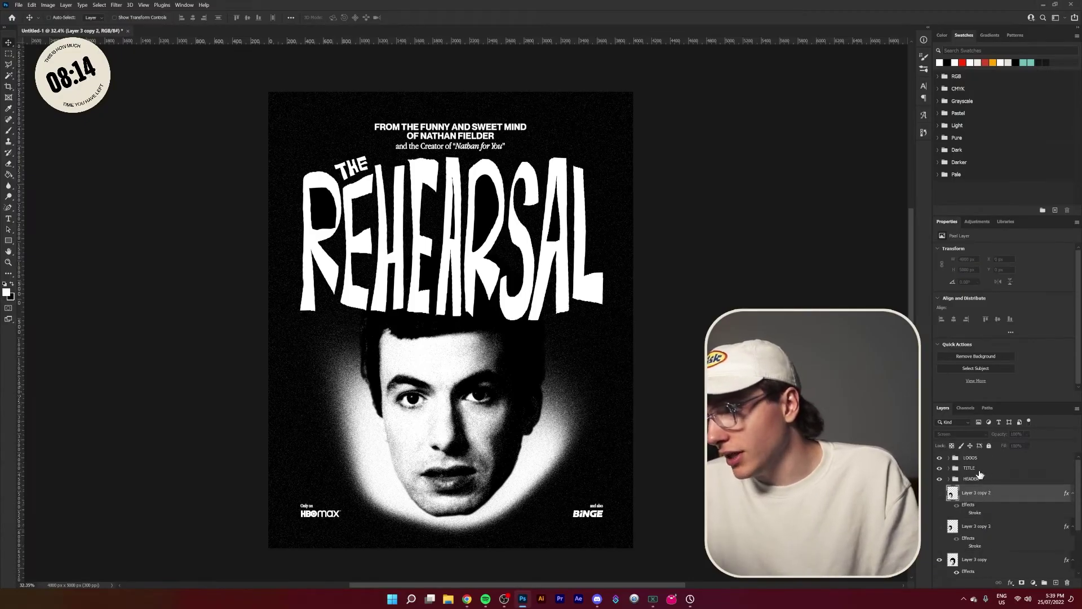
left_click(975, 479)
left_click(984, 470)
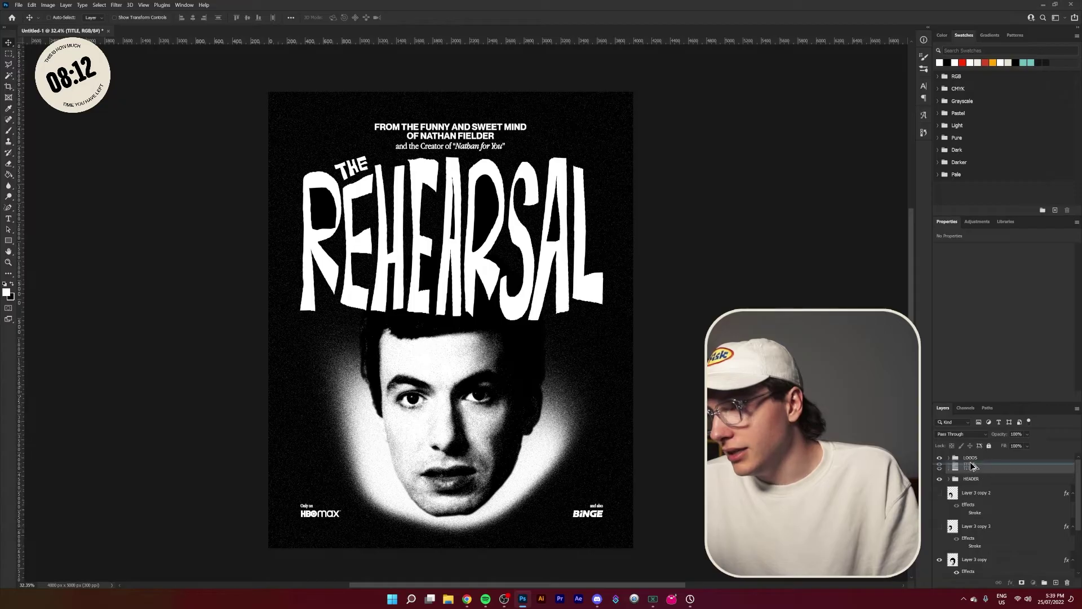
left_click_drag(973, 465, 949, 475)
right_click(966, 472)
left_click(999, 405)
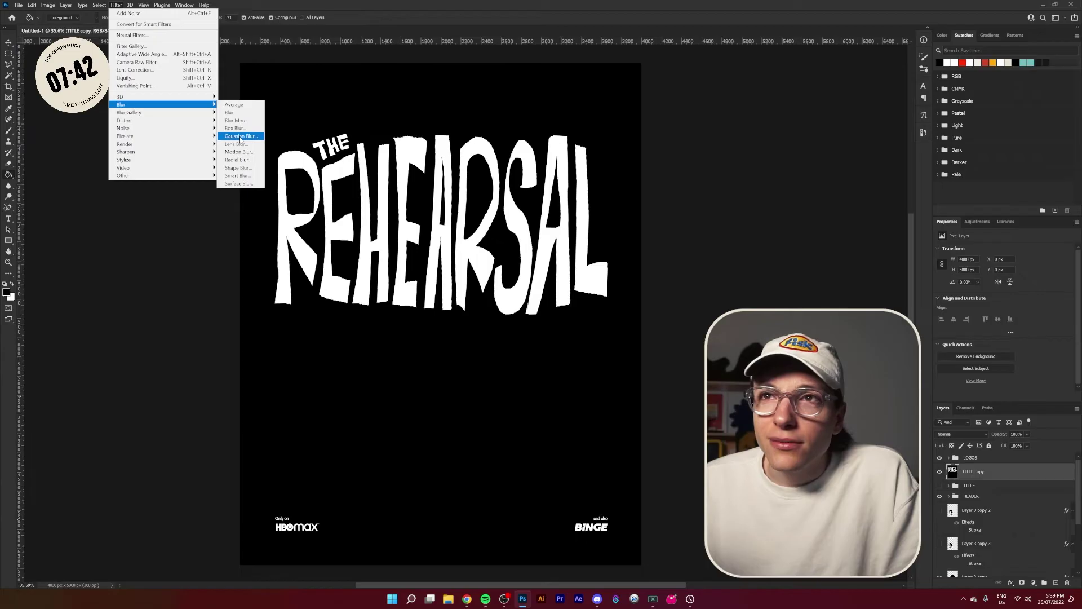
Soften the merged title copy with a Gaussian Blur of 18.0 pixels radius.
left_click(240, 136)
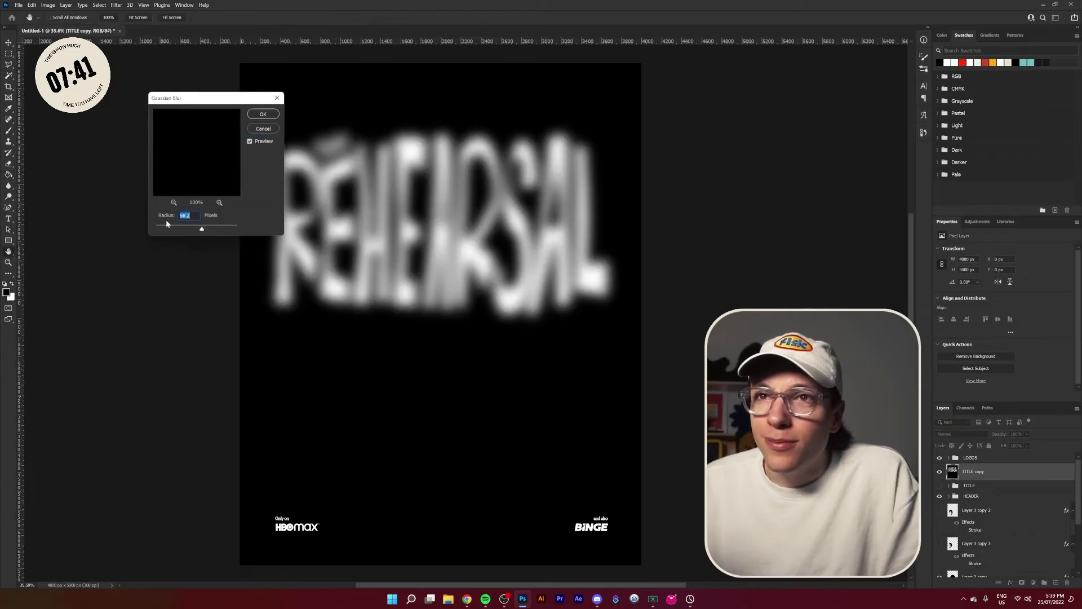
left_click_drag(166, 223, 190, 228)
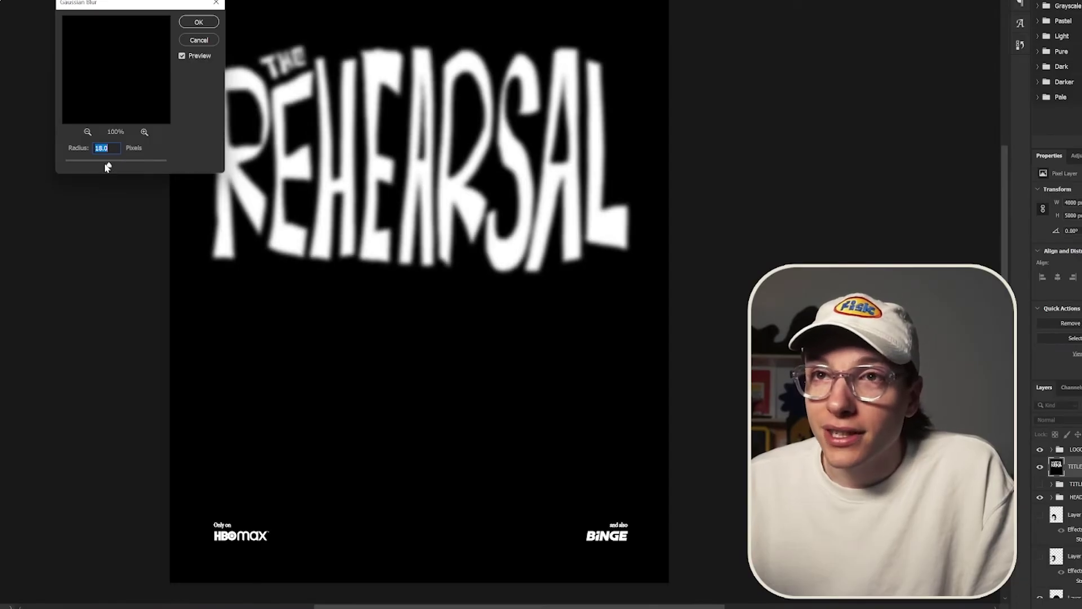
left_click(199, 22)
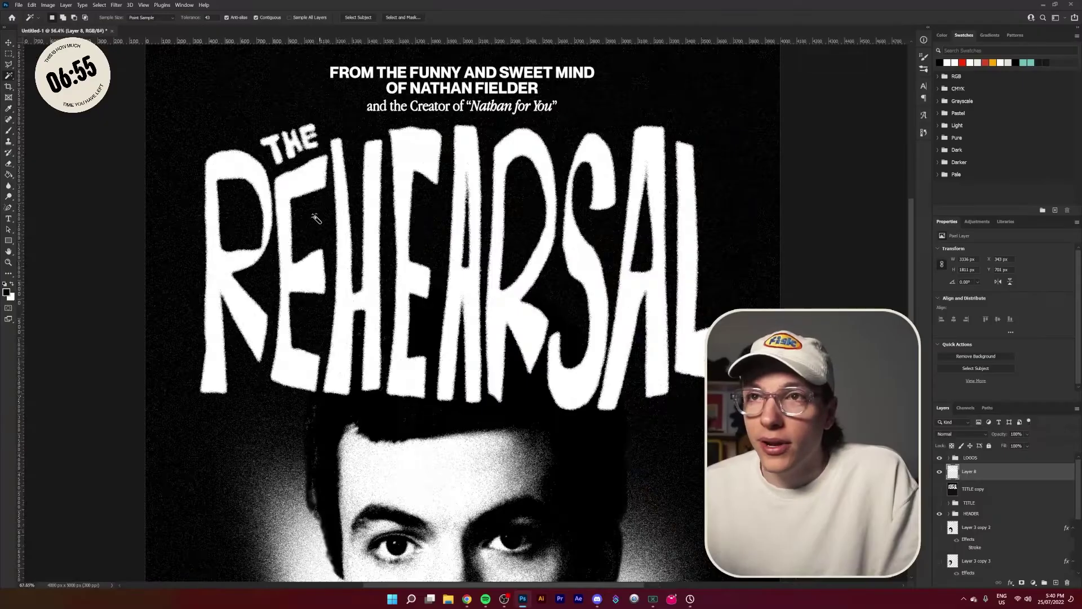
scroll(315, 219, "up", 2)
scroll(302, 265, "down", 5)
scroll(348, 326, "up", 2)
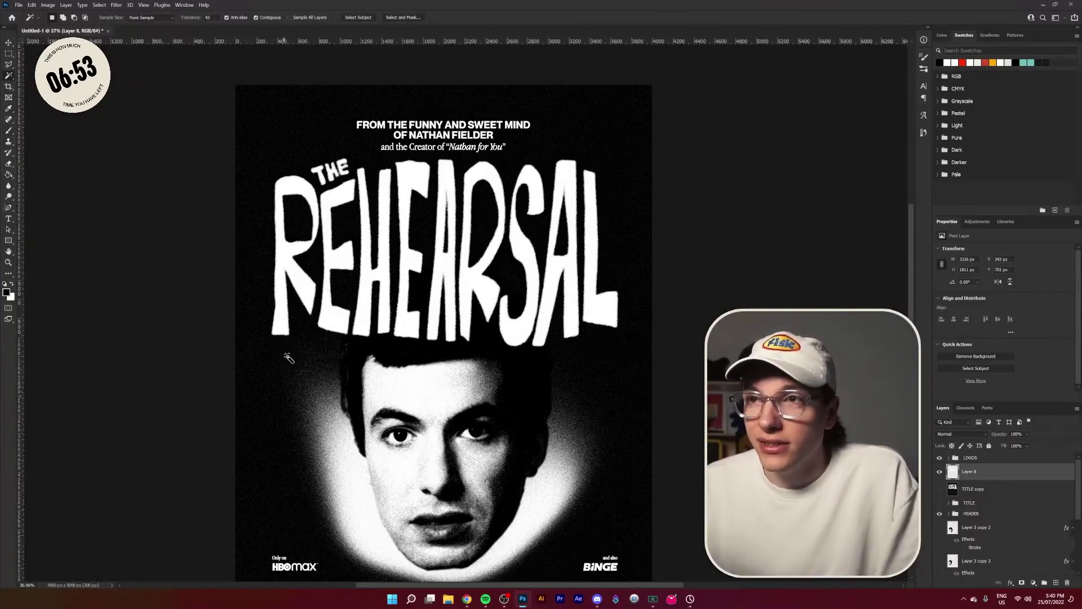
left_click(7, 44)
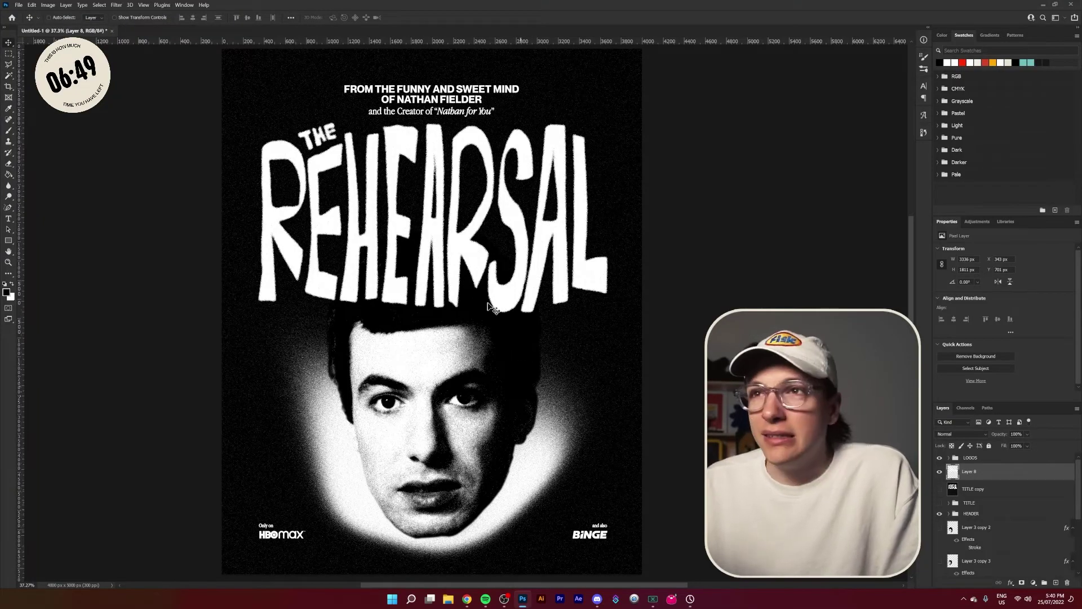
scroll(488, 305, "up", 10)
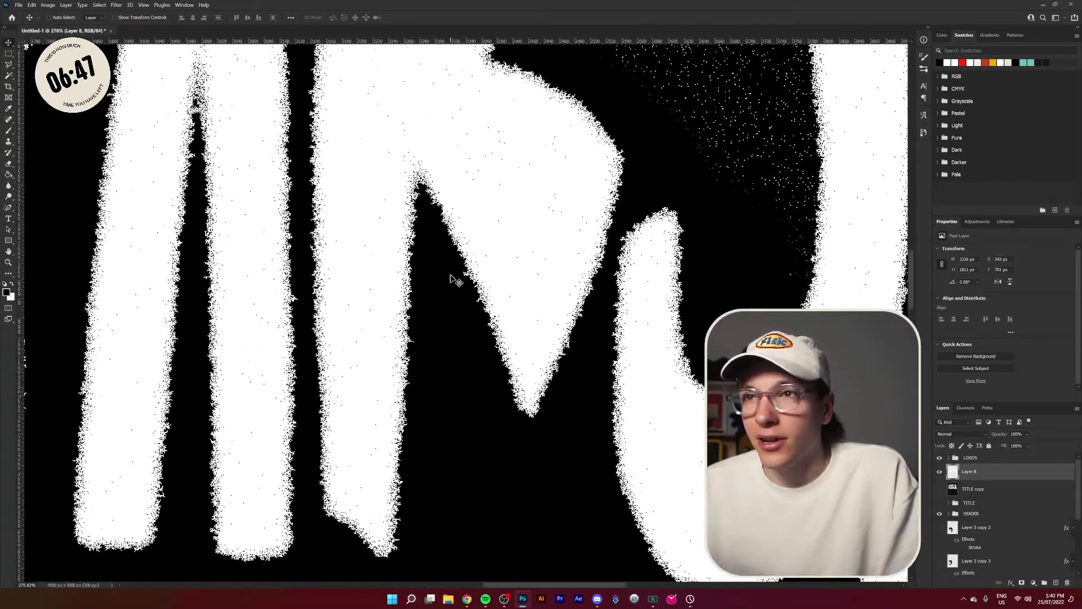
Narrow the grainy title layer slightly to about 3313 px wide so its sides line up with the streaming logos' outer edges.
scroll(486, 381, "down", 12)
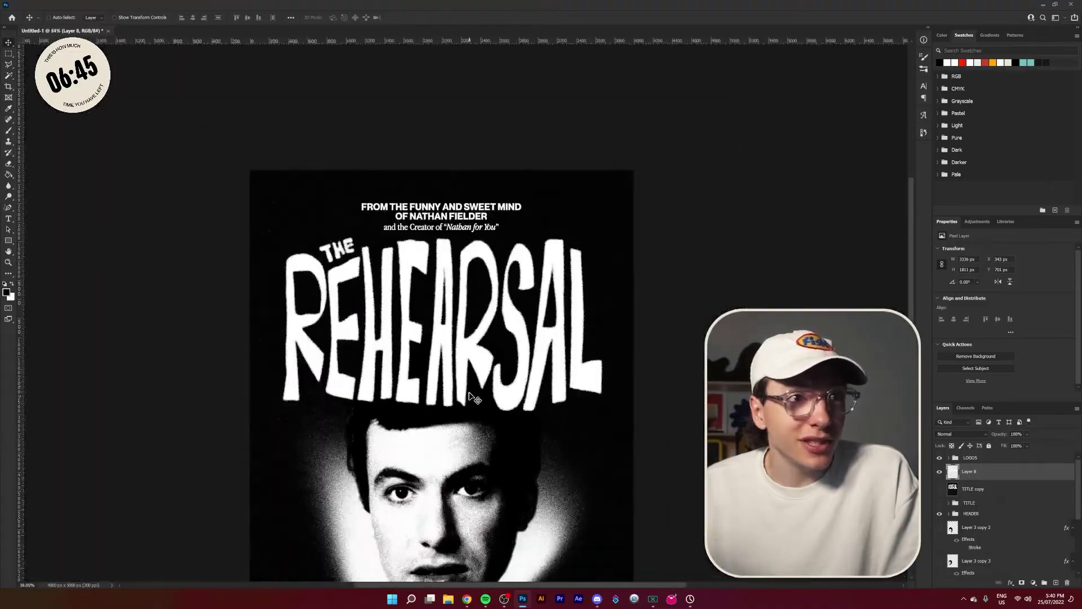
scroll(446, 451, "up", 2)
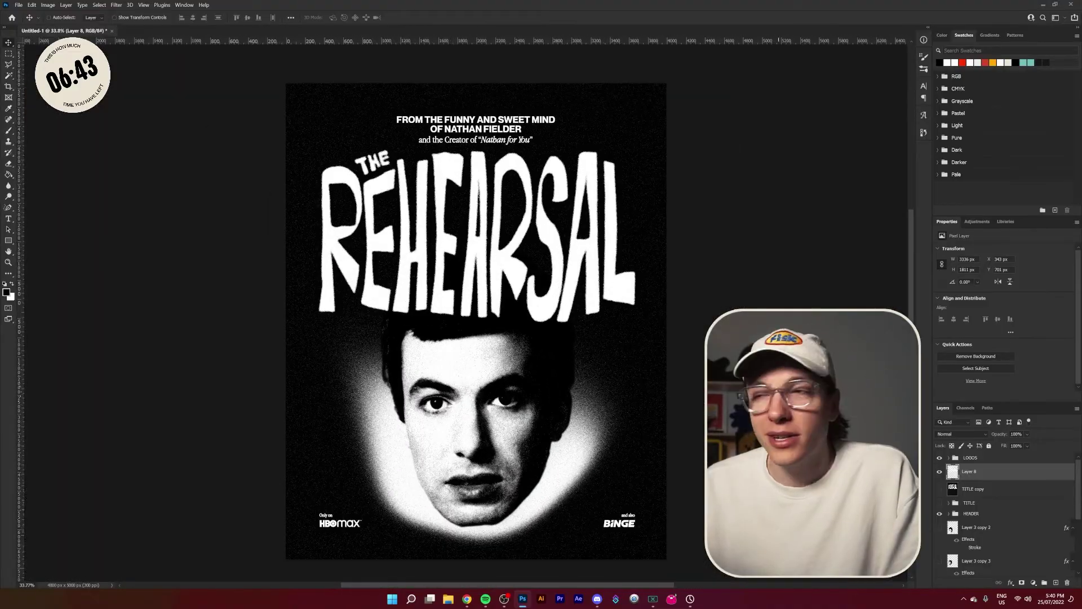
left_click(959, 435)
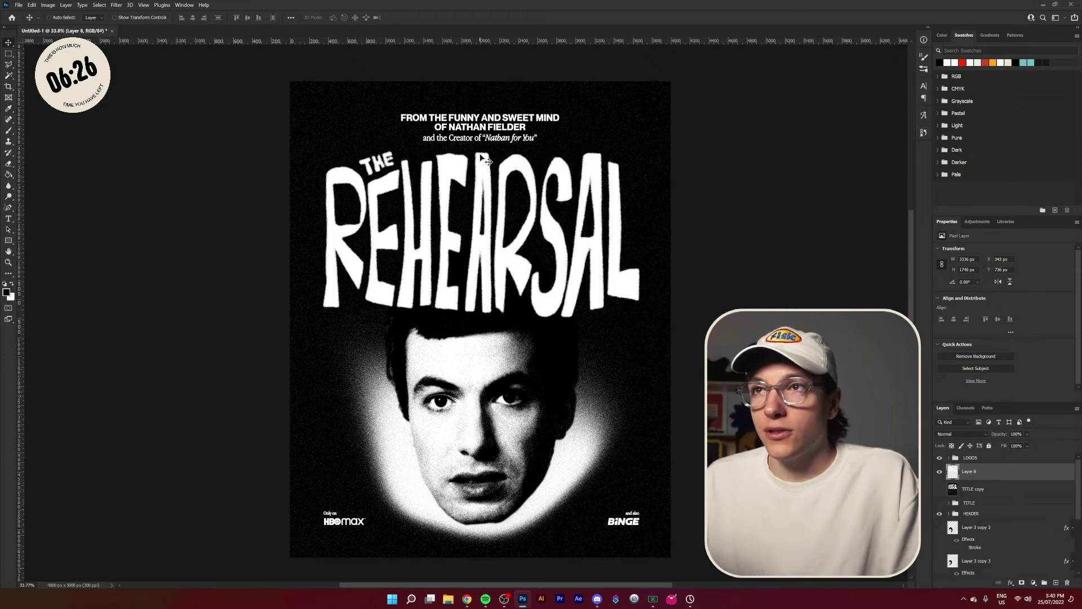
key("ctrl+t")
left_click_drag(324, 233, 324, 232)
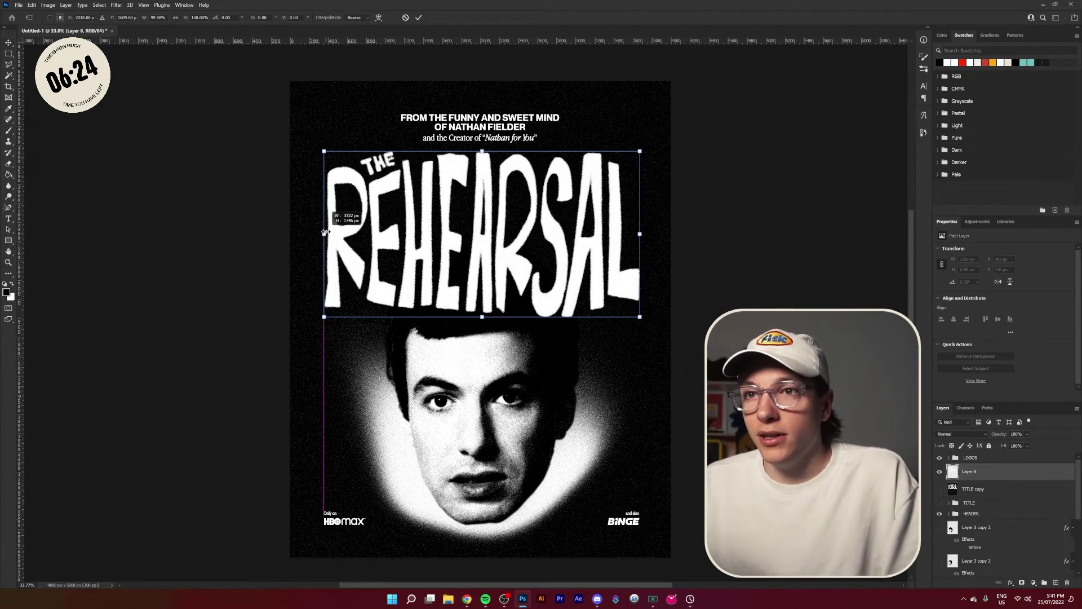
left_click_drag(644, 240, 642, 240)
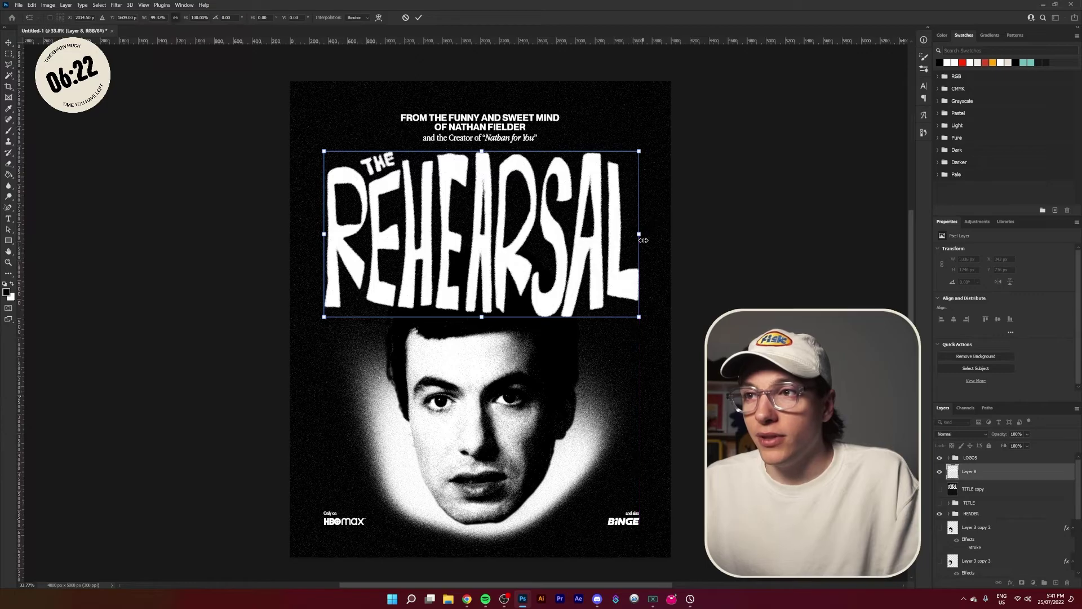
key("Return")
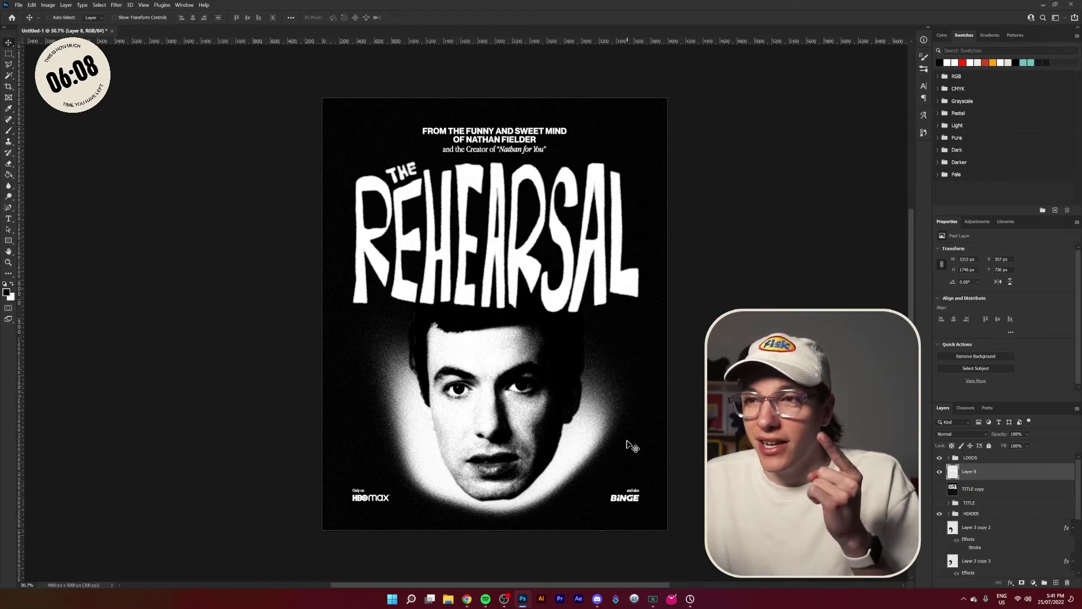
left_click(466, 598)
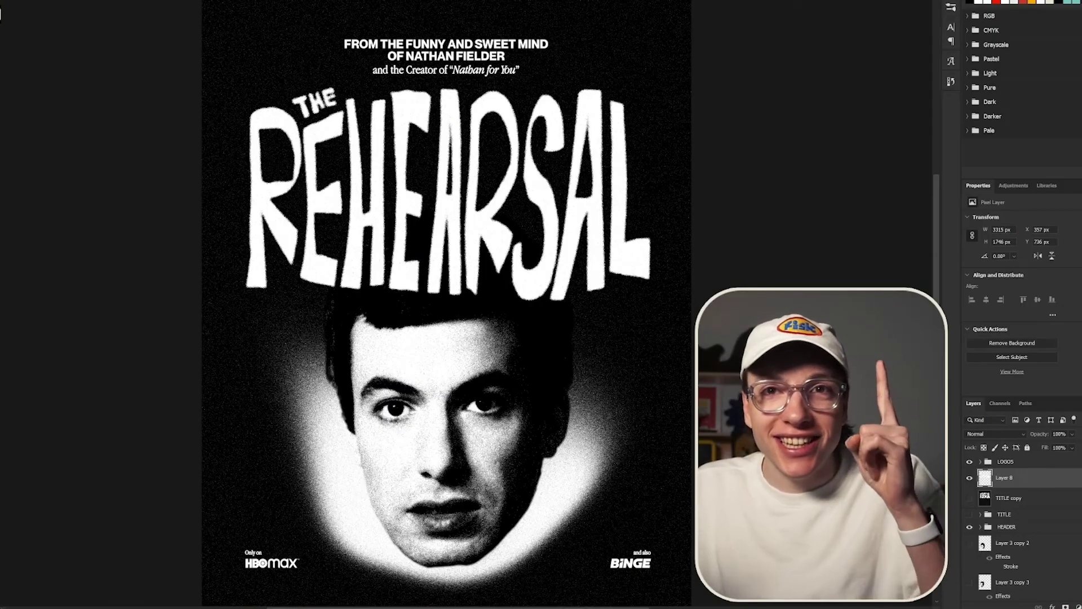
scroll(269, 357, "down", 3)
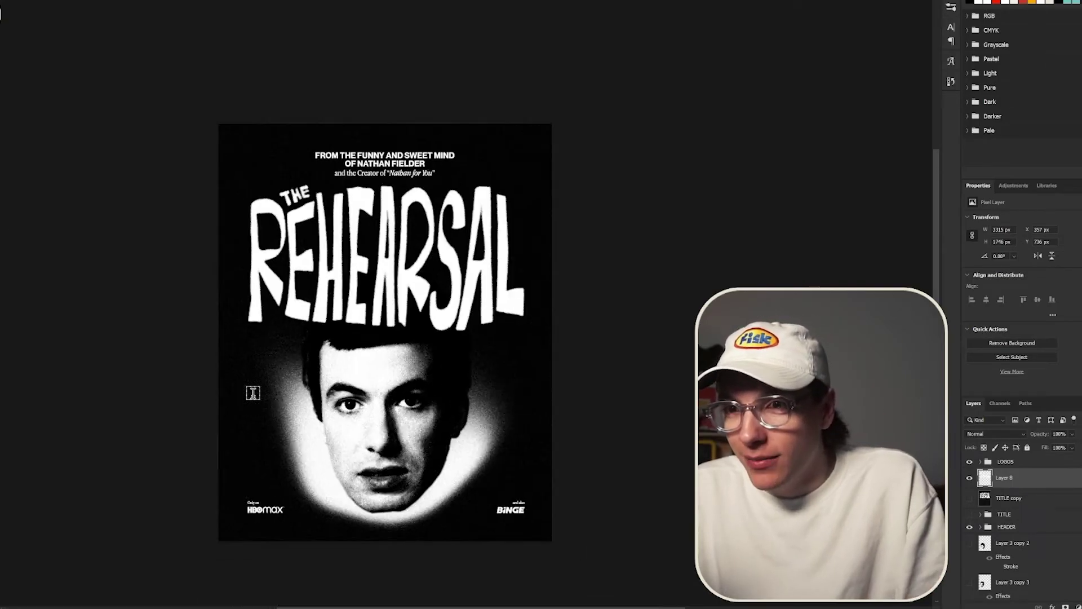
scroll(253, 437, "up", 2)
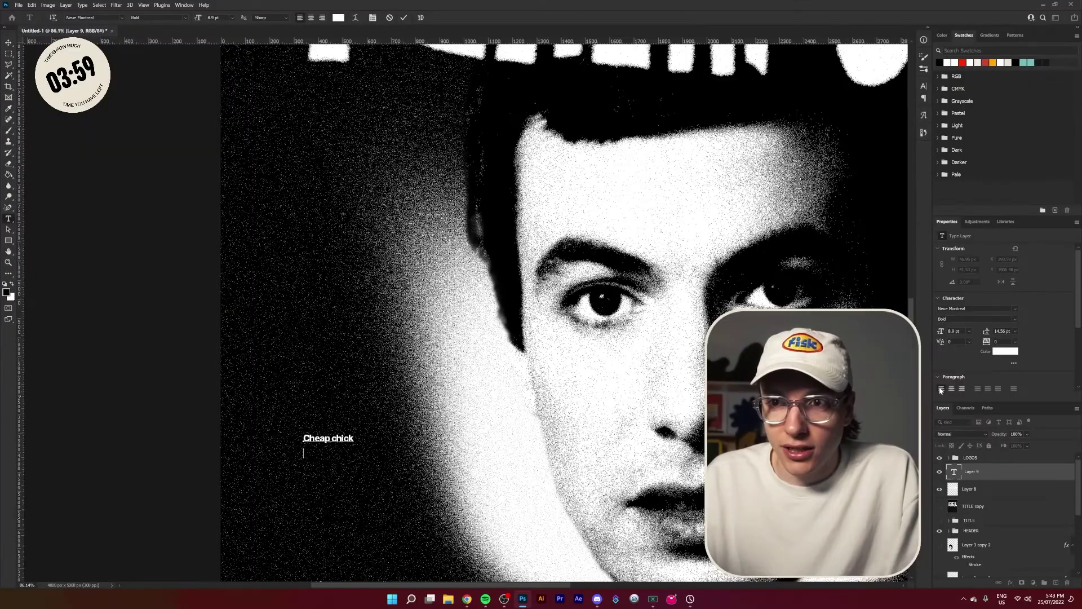
Add the two-line caption "Cheap chick in the city" beside the head in Apple Garamond Light Italic and resize it to 14.16 pt.
type("y")
key("ctrl+a")
left_click(959, 308)
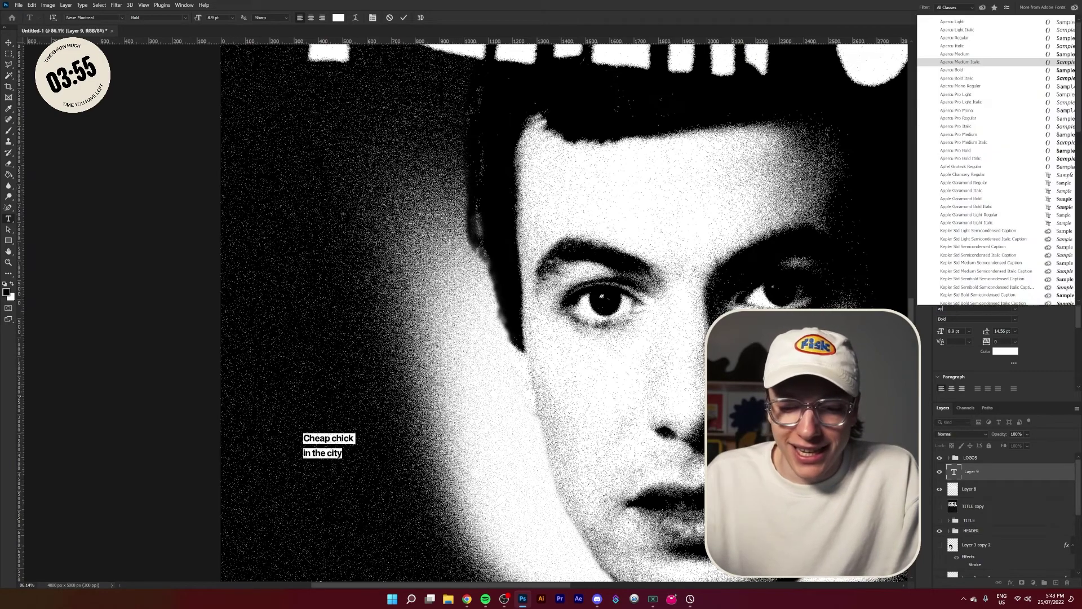
type("apple")
key("Down")
key("Return")
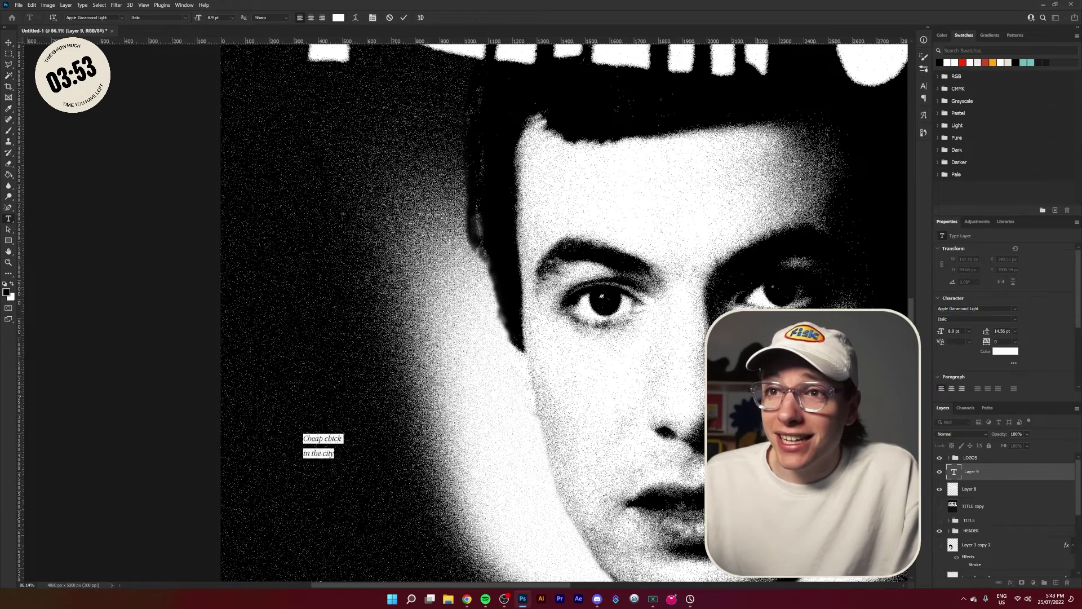
left_click(8, 42)
scroll(460, 314, "down", 5)
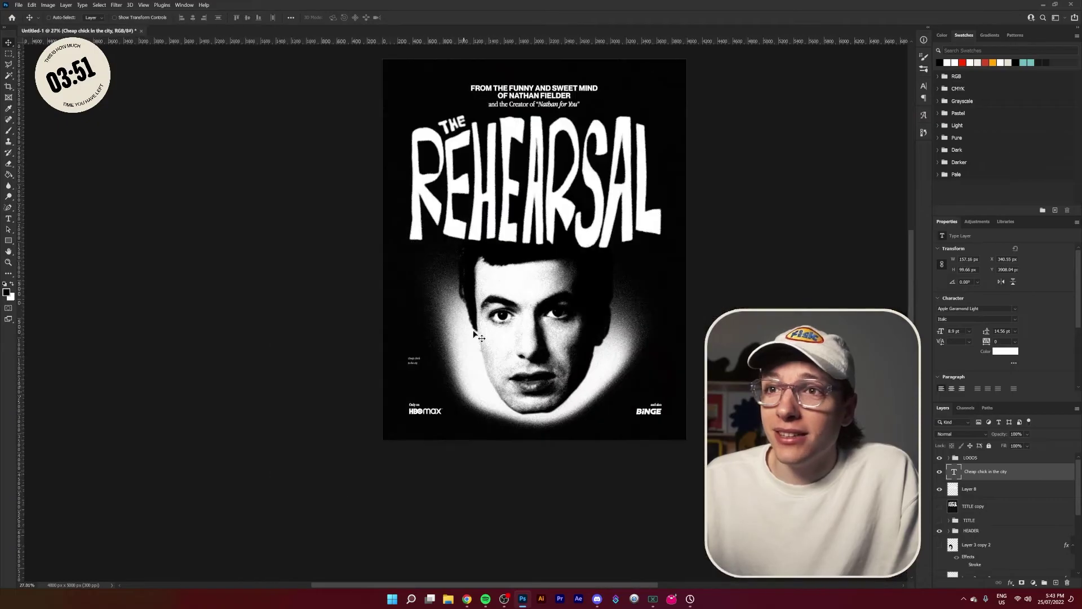
scroll(468, 327, "up", 3)
key("ctrl+t")
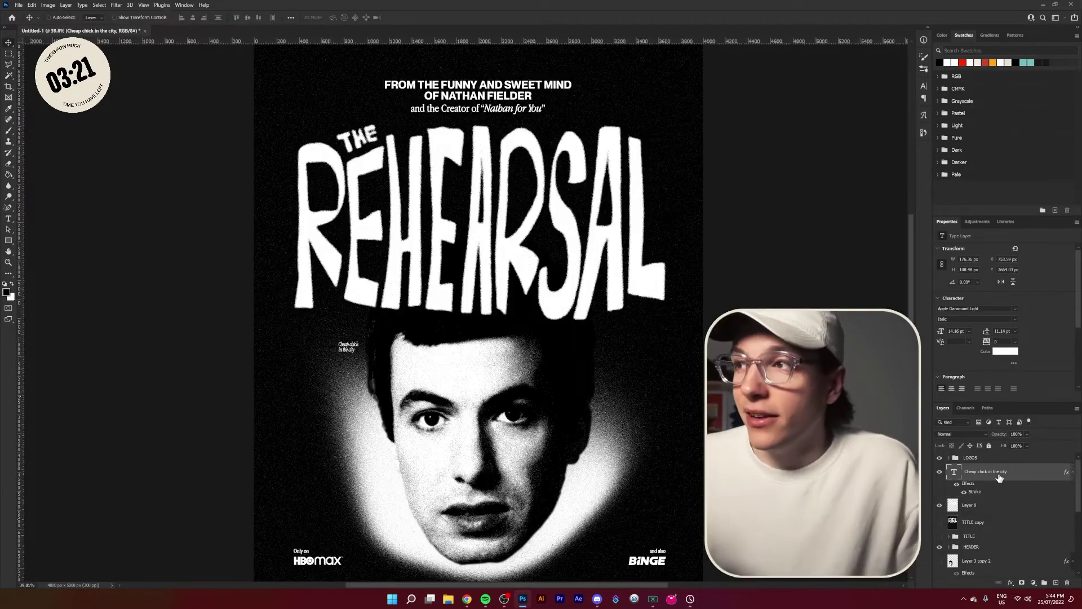
Add matching captions "Who doesn't have a master's degree?" and "Good show :)" around the head and group the three captions.
left_click_drag(969, 471, 970, 473)
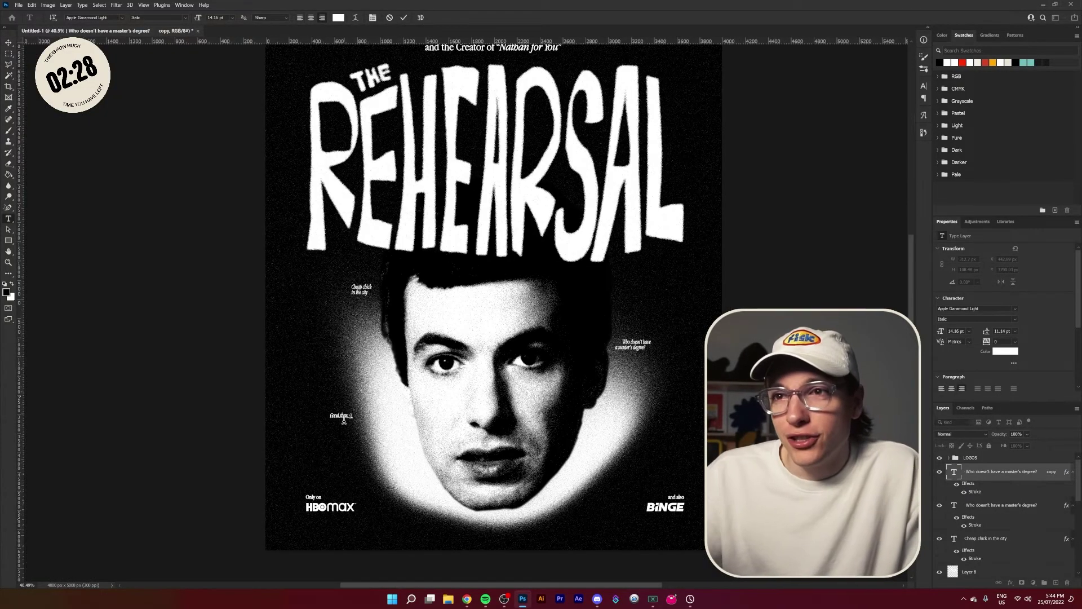
left_click(9, 53)
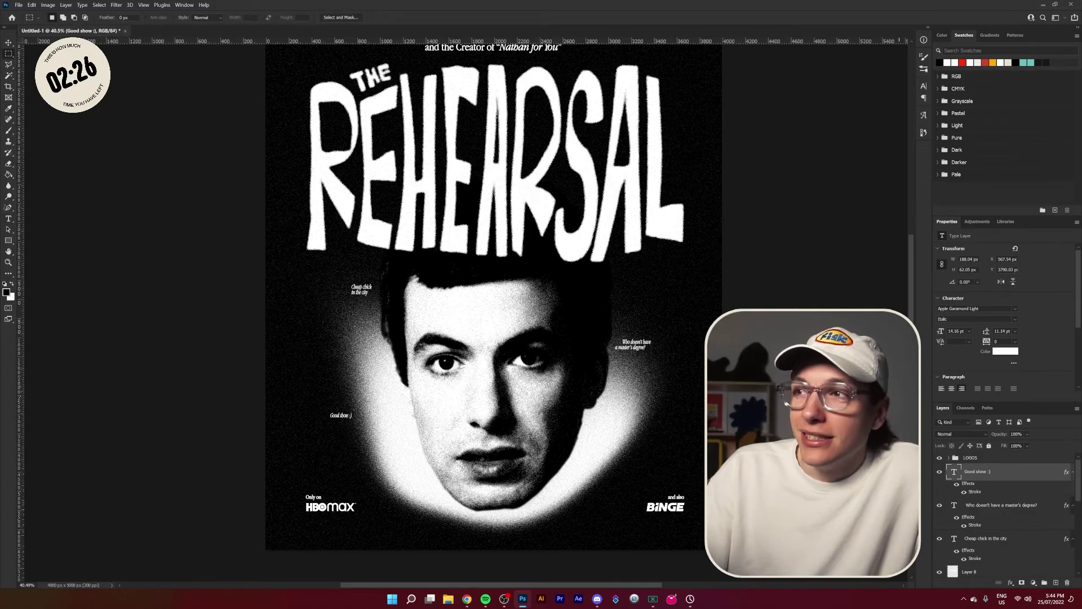
left_click_drag(458, 353, 407, 357)
key("v")
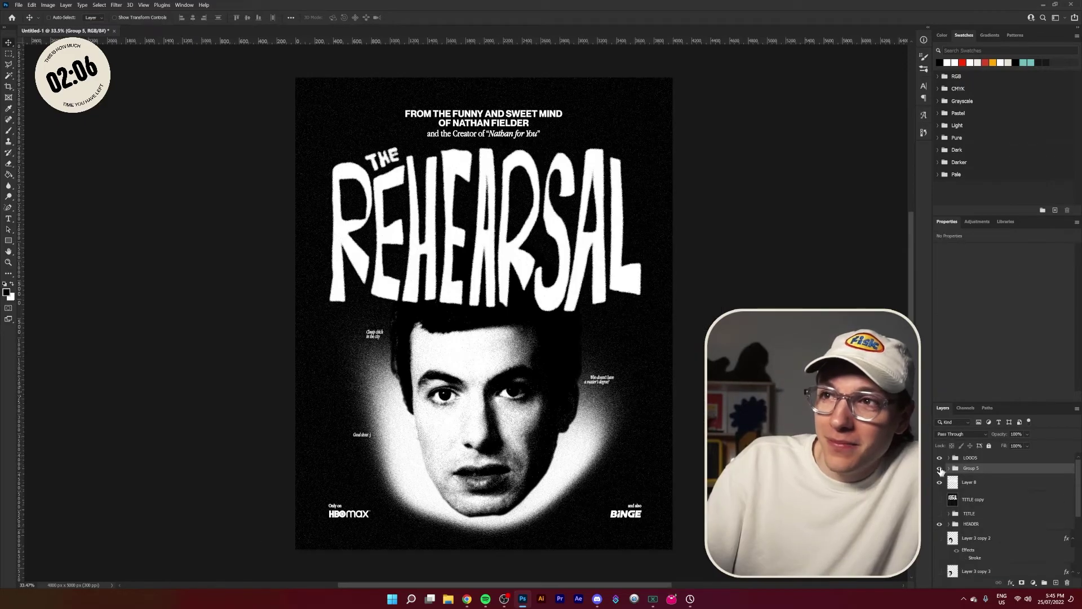
left_click(940, 469)
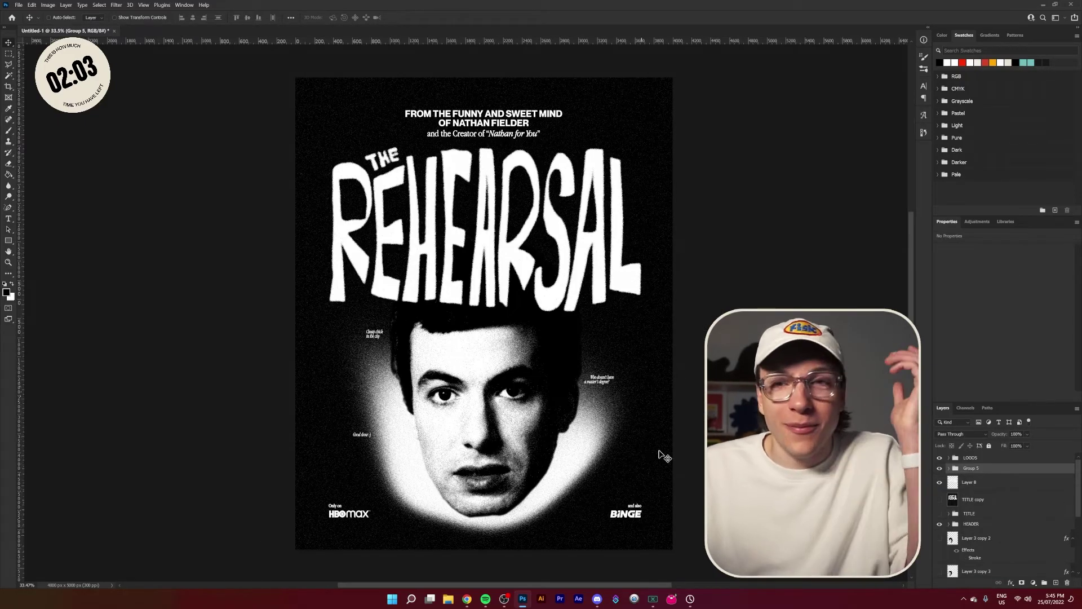
Merge a copy of all visible artwork into a new layer and move it to the top of the layer stack.
right_click(988, 478)
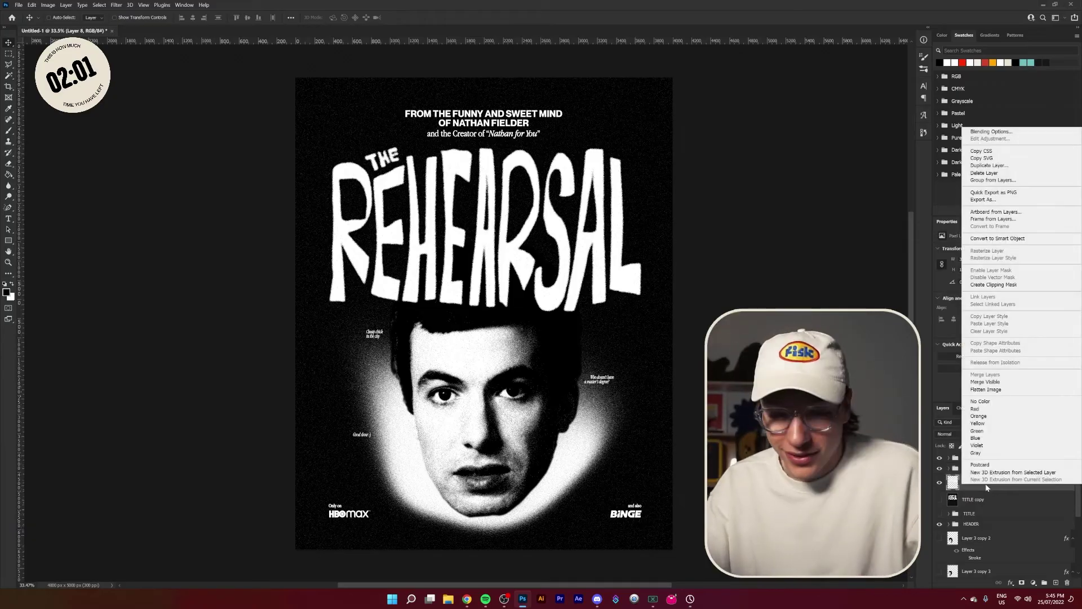
left_click(992, 381, "alt")
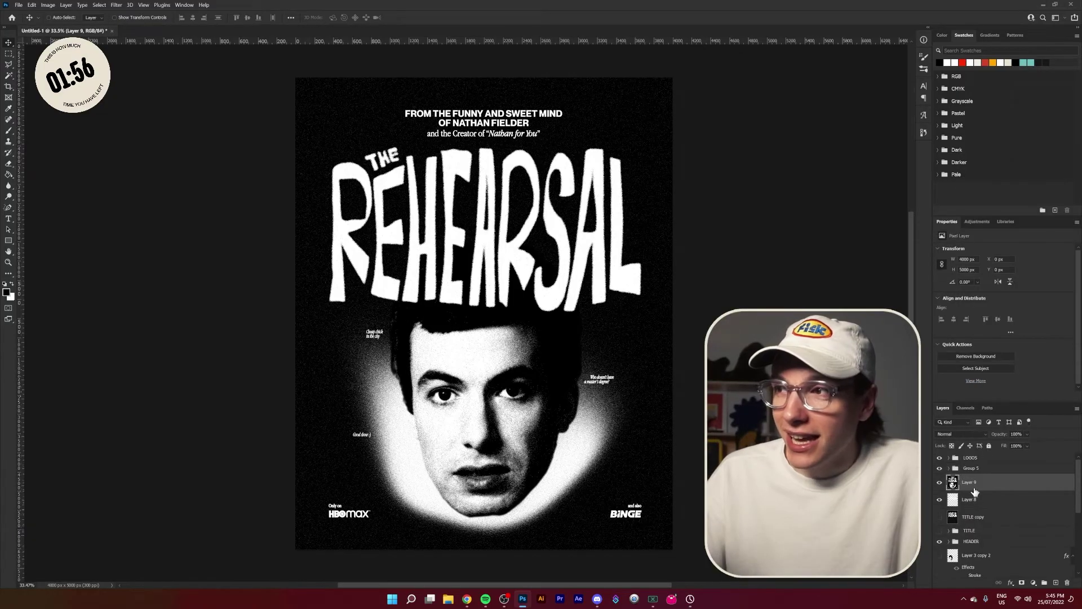
left_click_drag(975, 492, 965, 458)
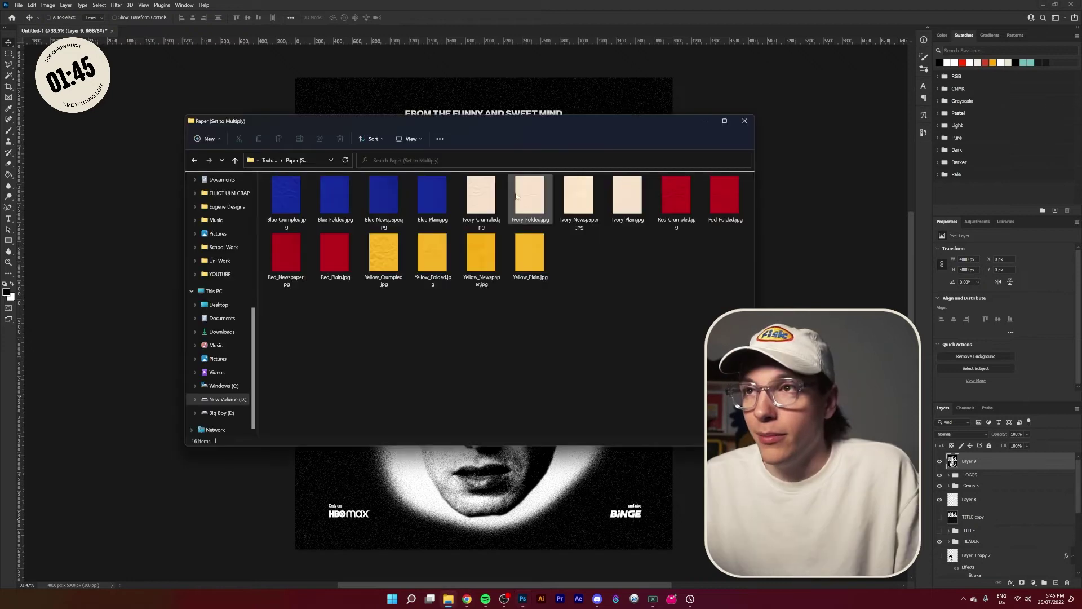
Place the Ivory_Newspaper paper texture over the whole poster and set its blend mode to Darken.
left_click_drag(517, 194, 527, 497)
left_click_drag(606, 313, 671, 314)
key("Return")
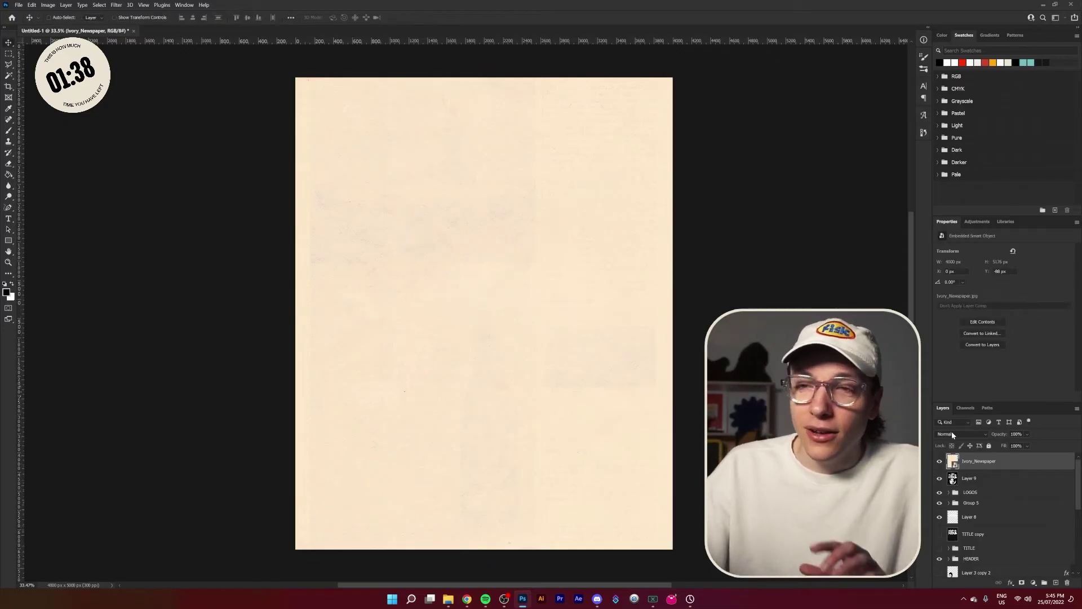
left_click(952, 431)
left_click(958, 402)
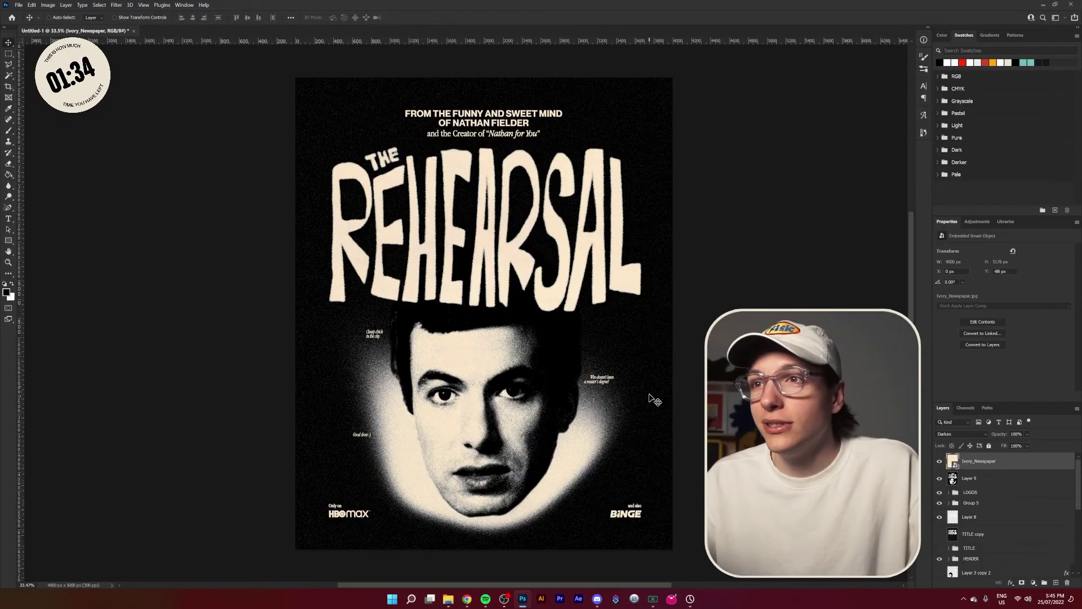
Place the Vintage Magazine Ink 1 texture, scale it to cover the whole poster and set its blend mode to Lighten.
scroll(488, 420, "up", 5)
scroll(489, 420, "up", 2)
scroll(478, 415, "down", 7)
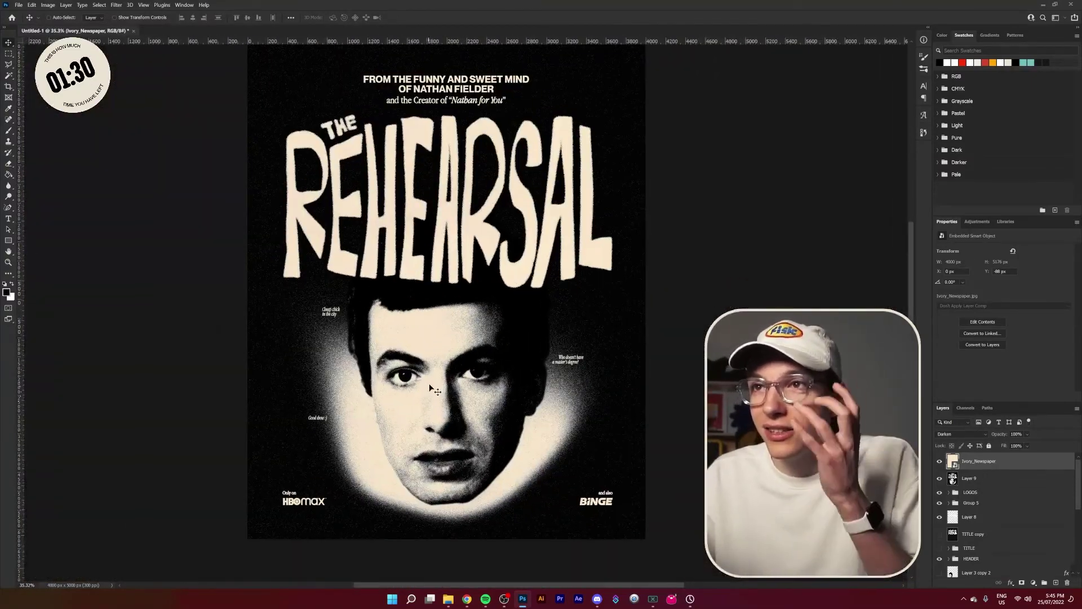
scroll(430, 384, "down", 1)
scroll(431, 381, "up", 1)
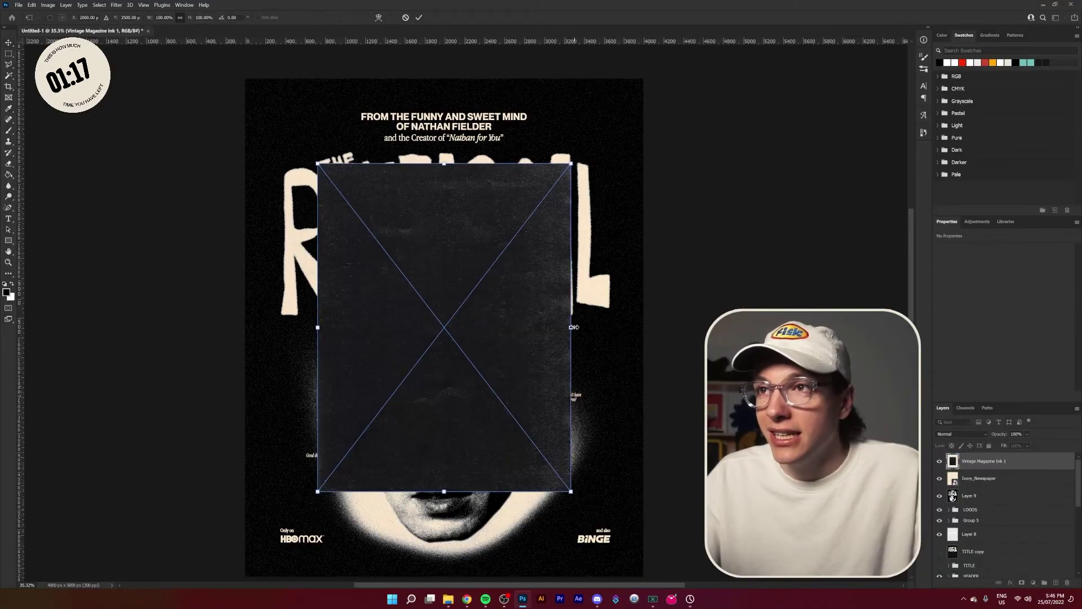
left_click_drag(583, 327, 645, 331)
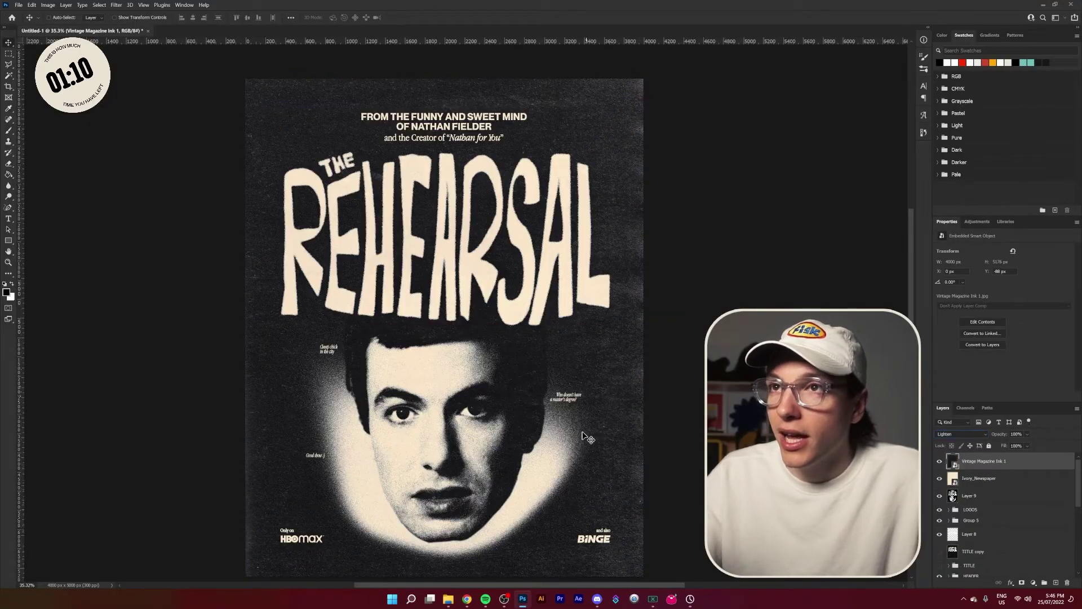
Lower the opacity of the Vintage Magazine Ink 1 texture to 77%.
scroll(586, 438, "down", 2)
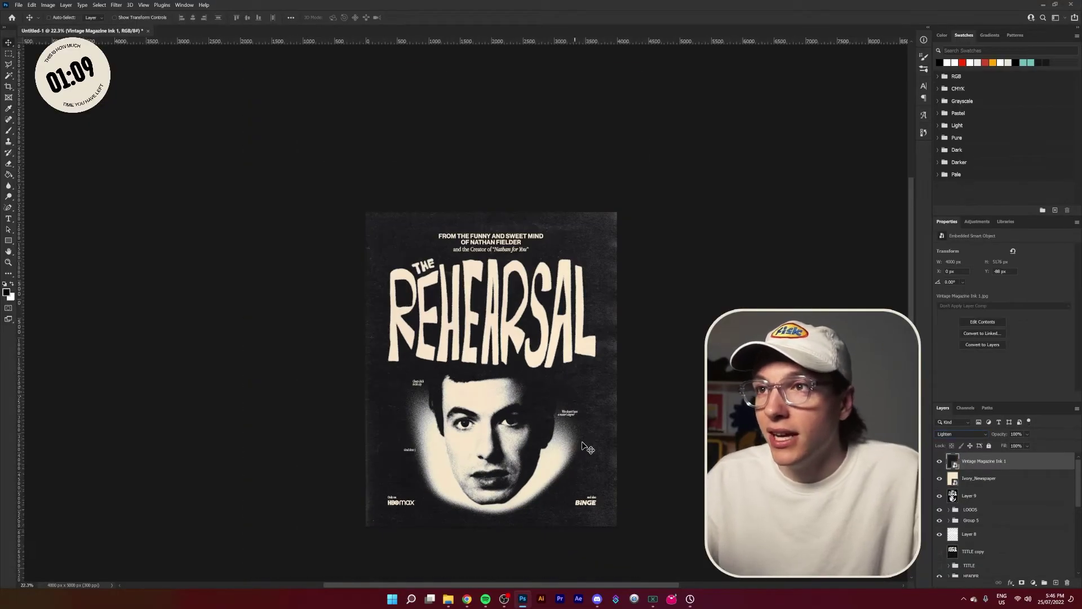
scroll(604, 465, "up", 3)
left_click_drag(993, 437, 985, 438)
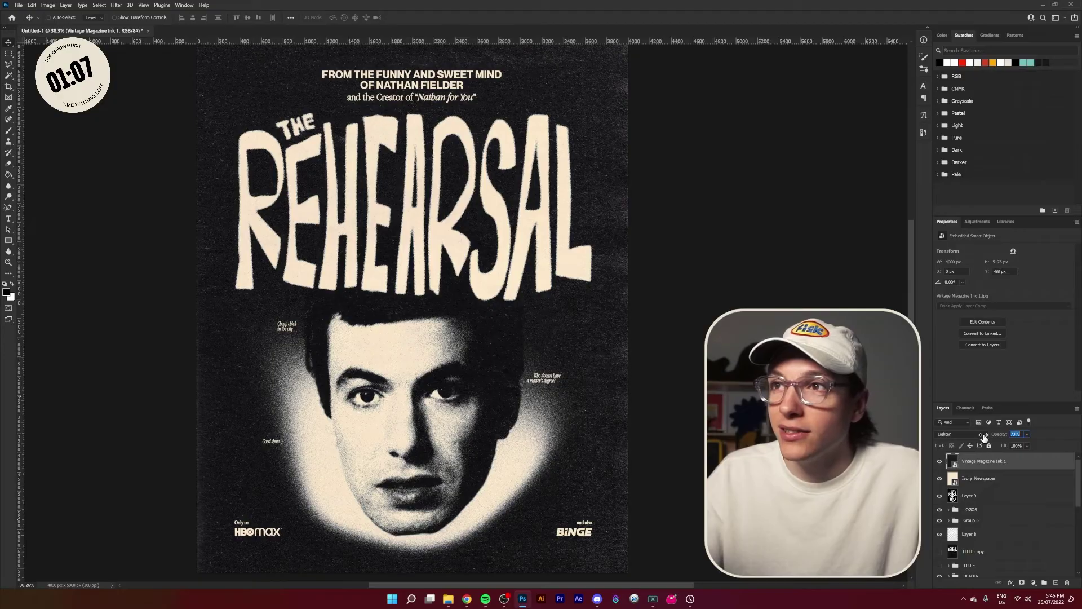
scroll(654, 344, "down", 1)
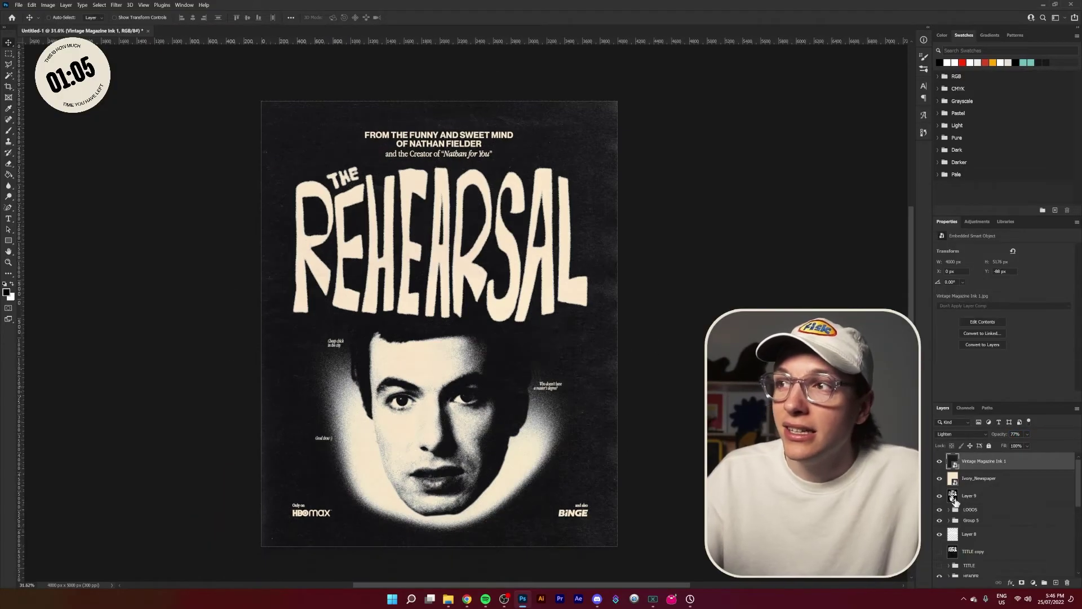
Merge a copy of everything visible into a new top layer and strengthen its contrast with Levels, using a black input of 16.
right_click(965, 462)
left_click(987, 354, "alt")
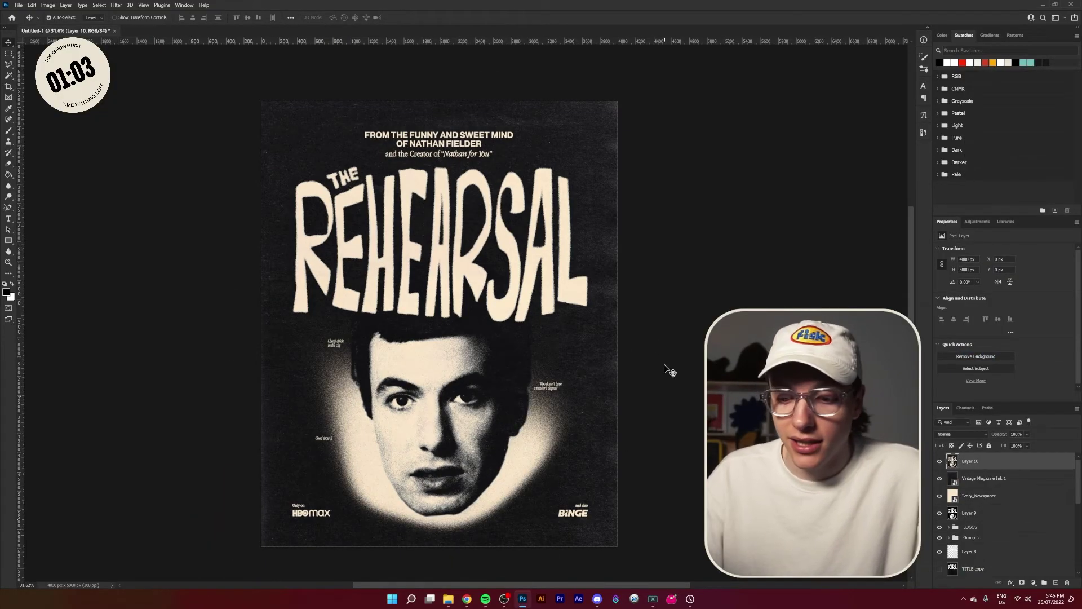
key("ctrl+l")
left_click_drag(647, 230, 653, 234)
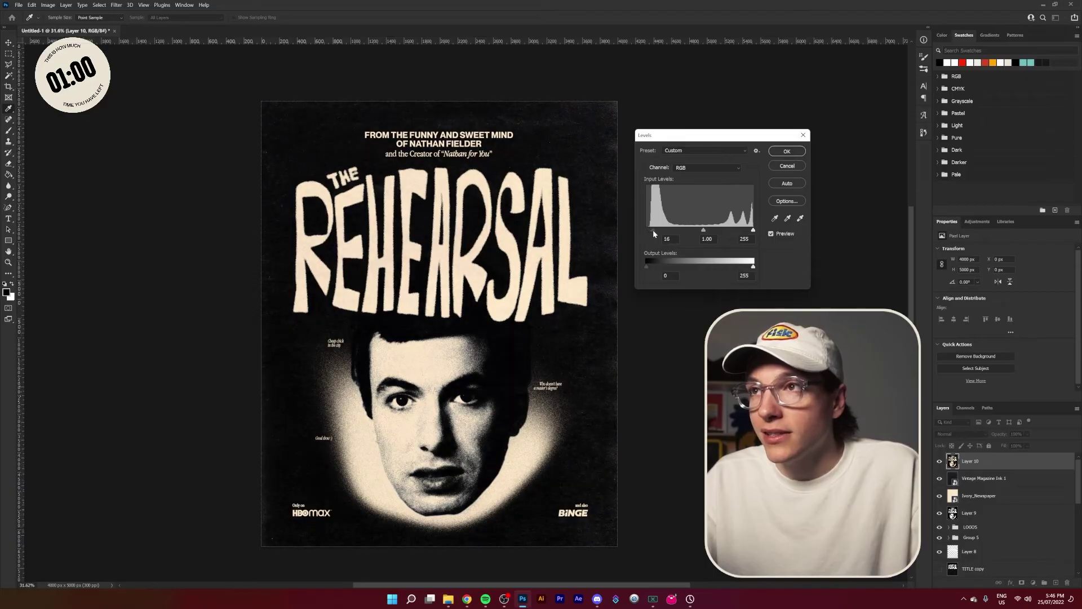
left_click_drag(753, 230, 748, 231)
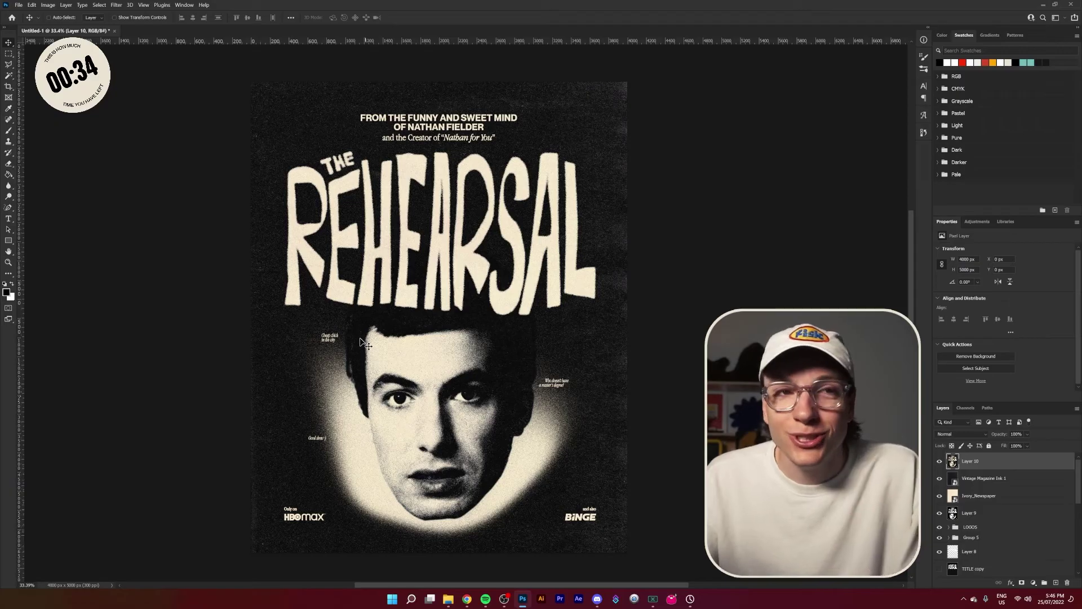
Fill a new layer above the poster with the orange swatch and blend it over the artwork with Multiply.
key("ctrl+shift+alt+n")
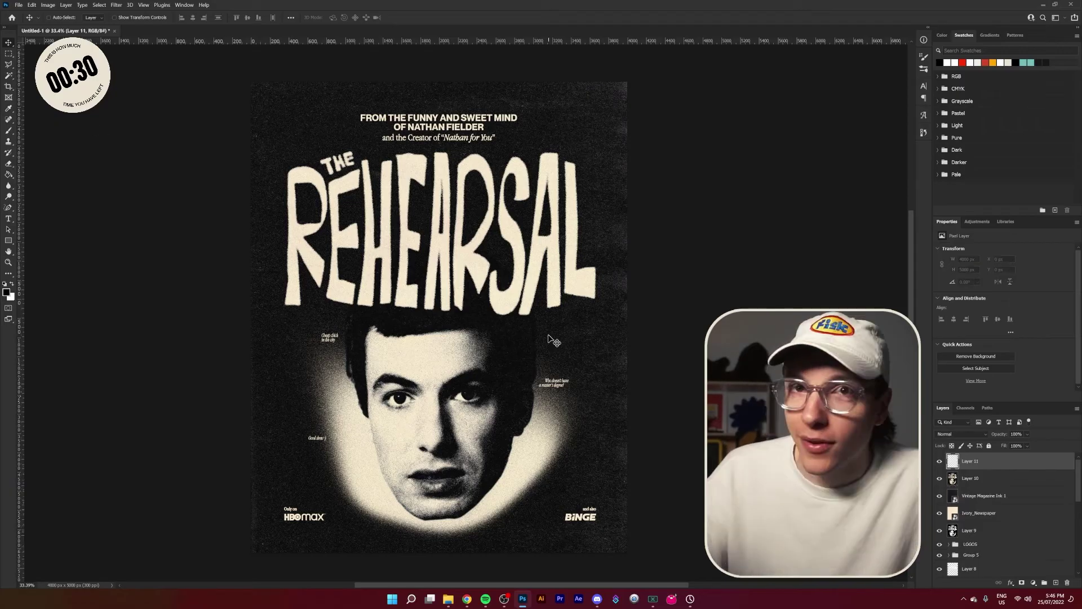
left_click(8, 175)
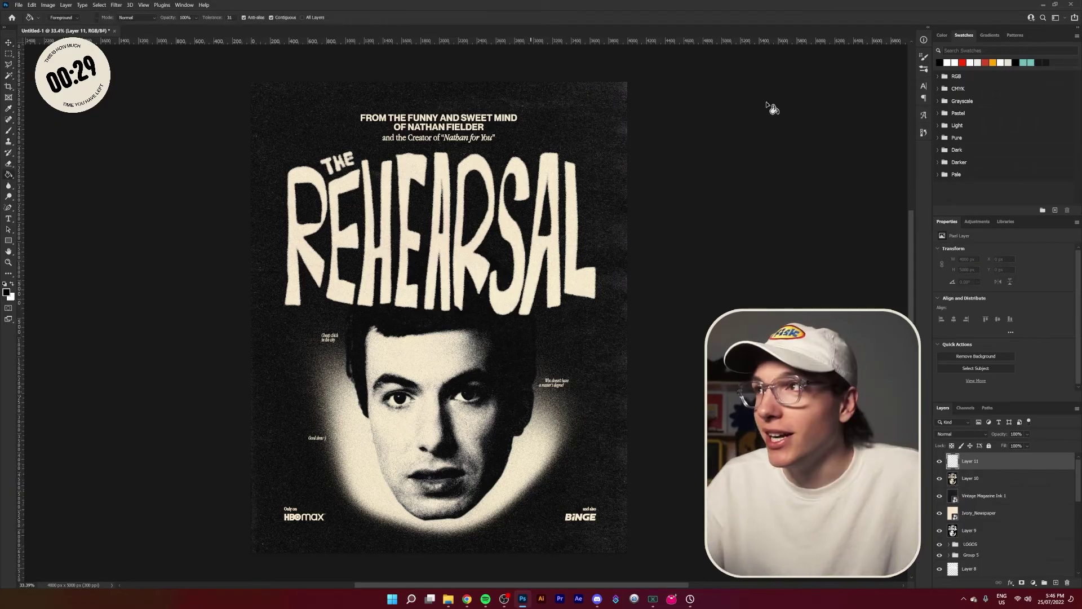
left_click(993, 61)
left_click(472, 350)
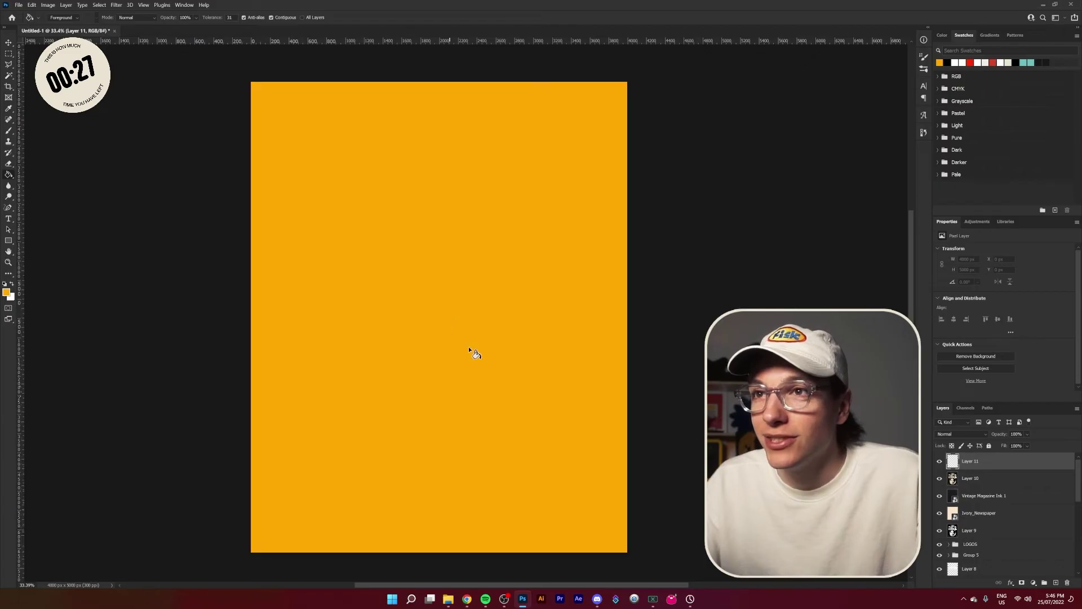
left_click(953, 434)
scroll(953, 440, "down", 3)
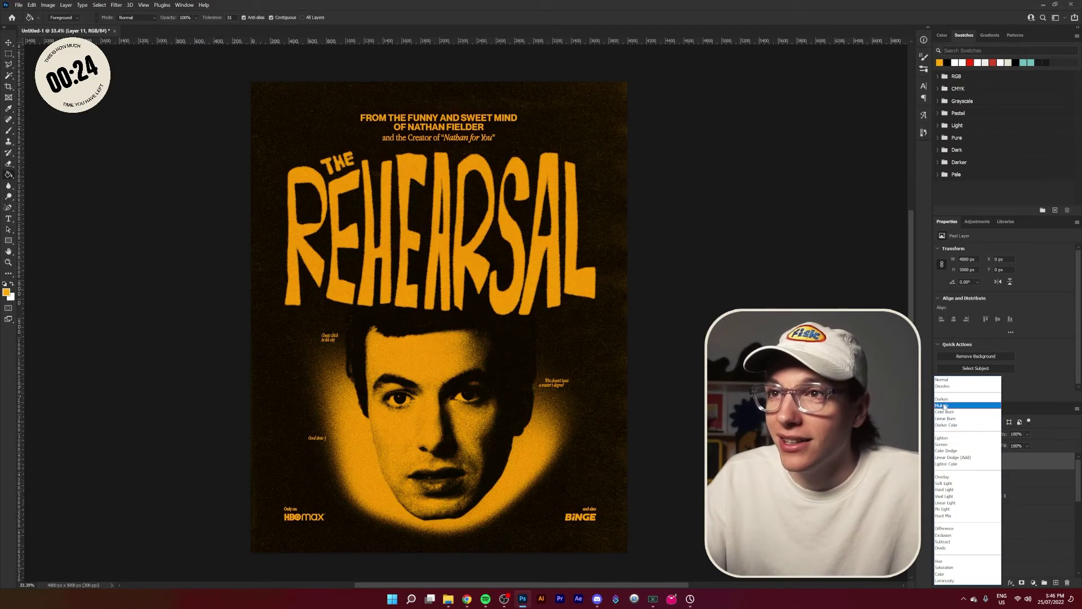